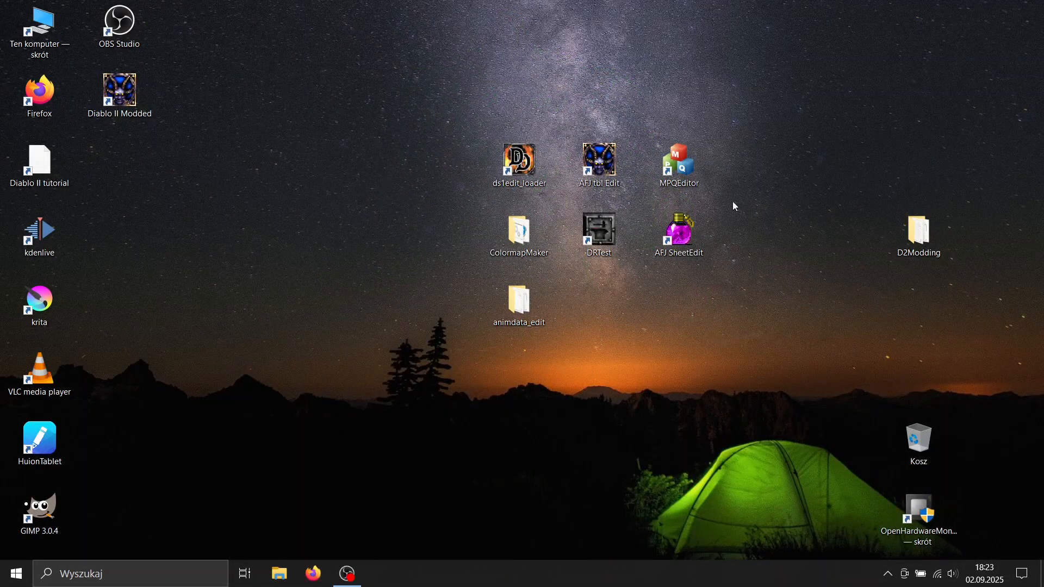
- Launch MPQEditor and open the d2data.mpq archive from the Diablo II folder on drive D
{"action": "left_click", "coordinate": [691, 171]}
{"action": "double_click", "coordinate": [688, 167]}
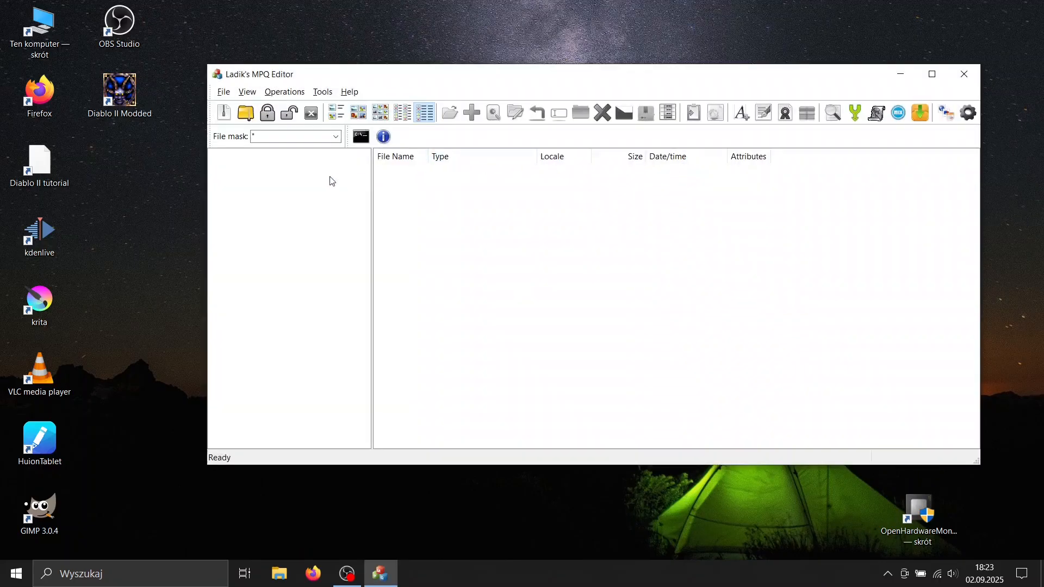
{"action": "left_click", "coordinate": [245, 113]}
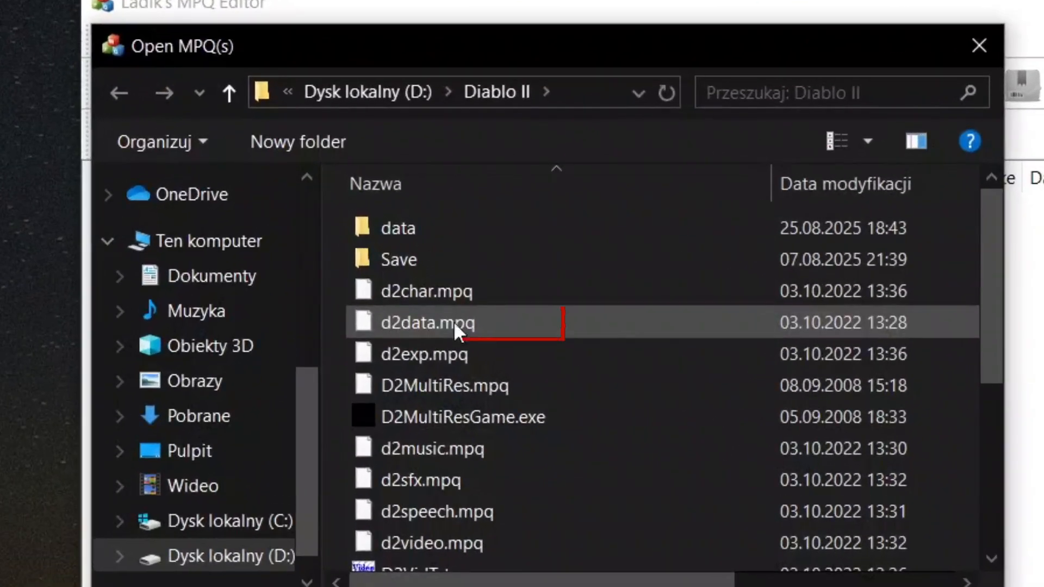
{"action": "left_click", "coordinate": [487, 322]}
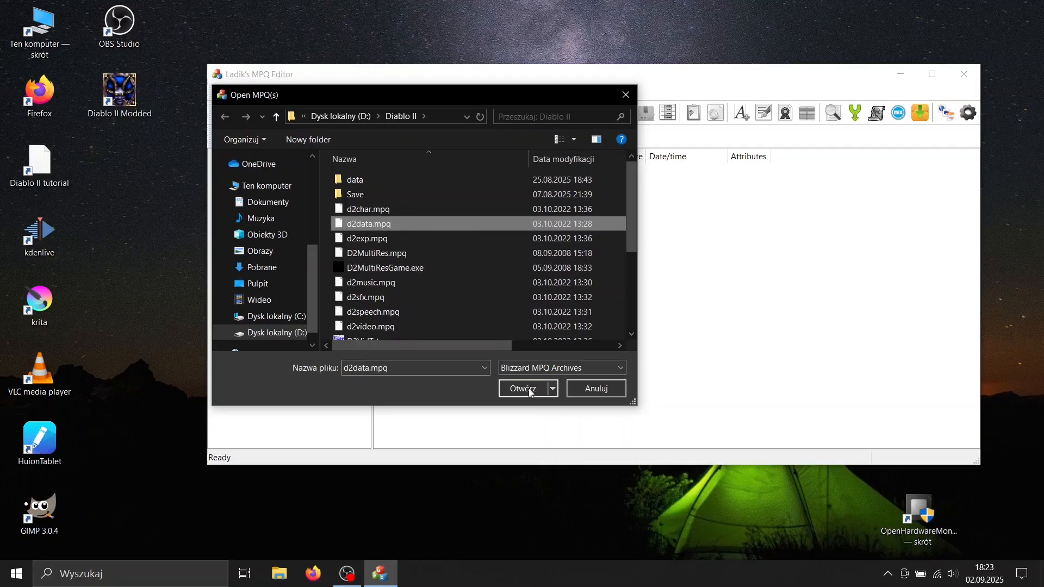
{"action": "left_click", "coordinate": [528, 390]}
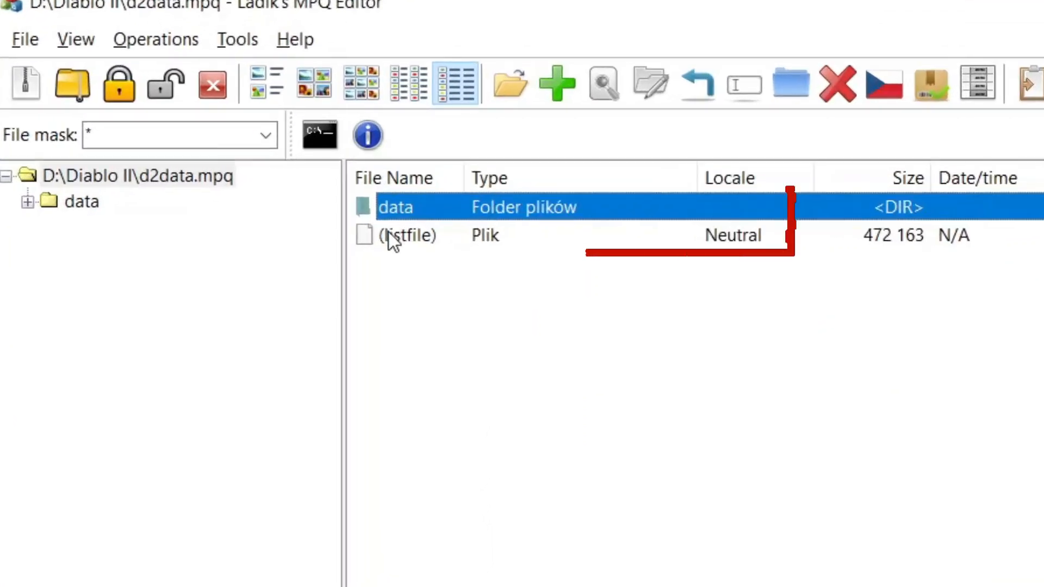
- Extract the data folder and (listfile) from the archive, overwriting all existing files, and close the editor
{"action": "left_click", "coordinate": [390, 239], "text": "shift"}
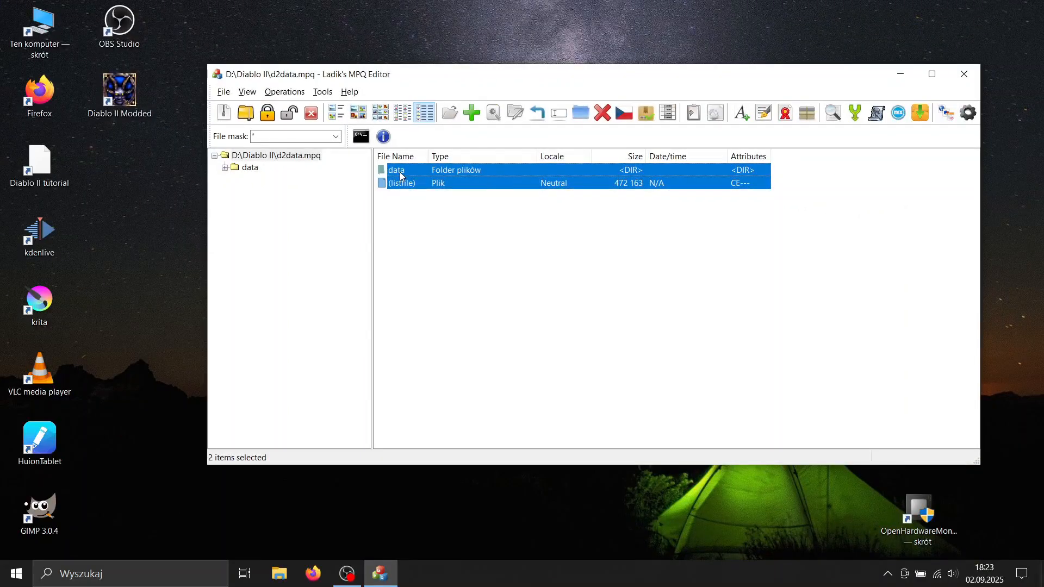
{"action": "right_click", "coordinate": [400, 174]}
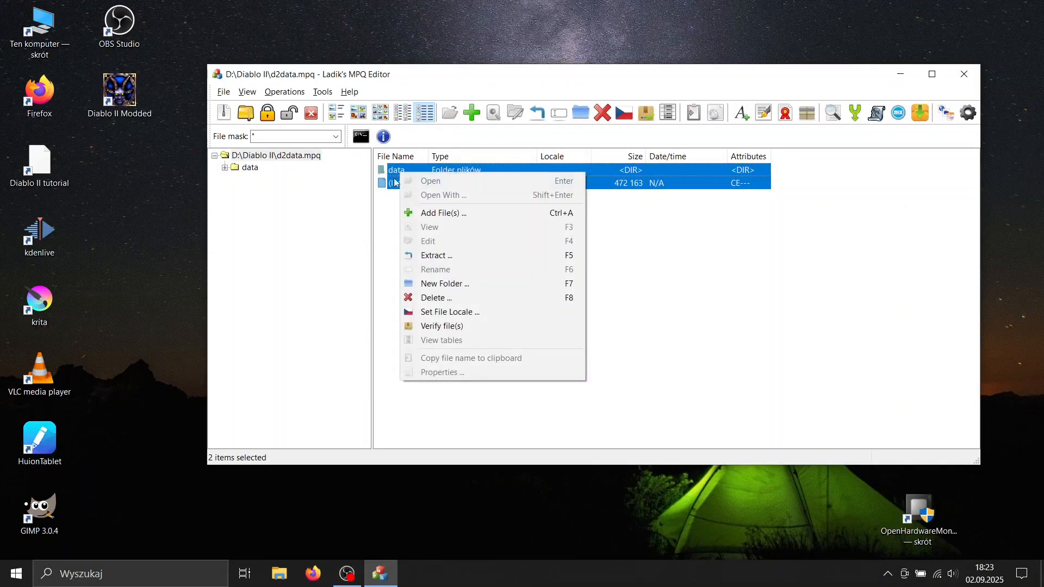
{"action": "left_click", "coordinate": [438, 259]}
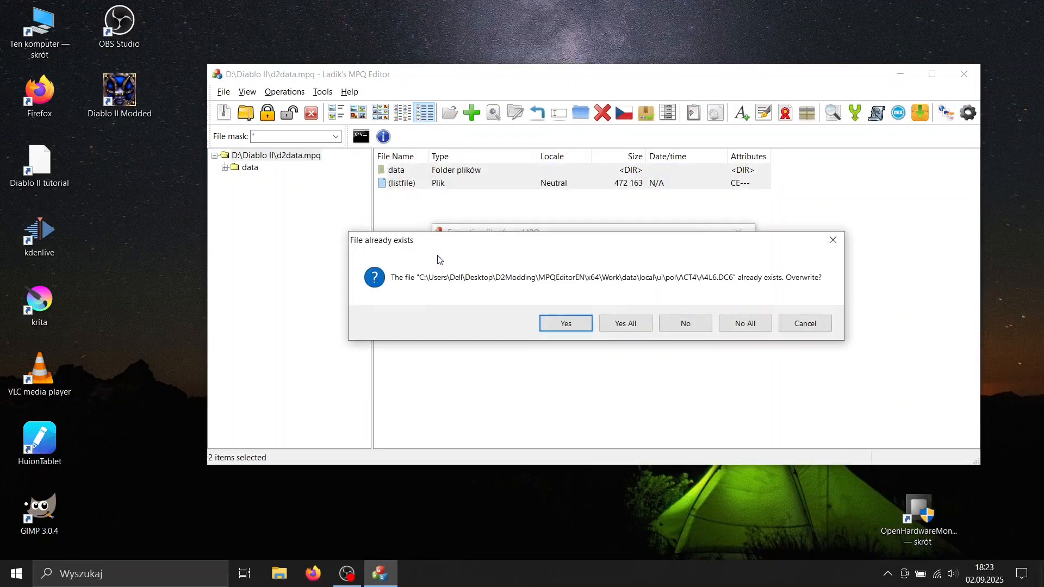
{"action": "left_click", "coordinate": [614, 324]}
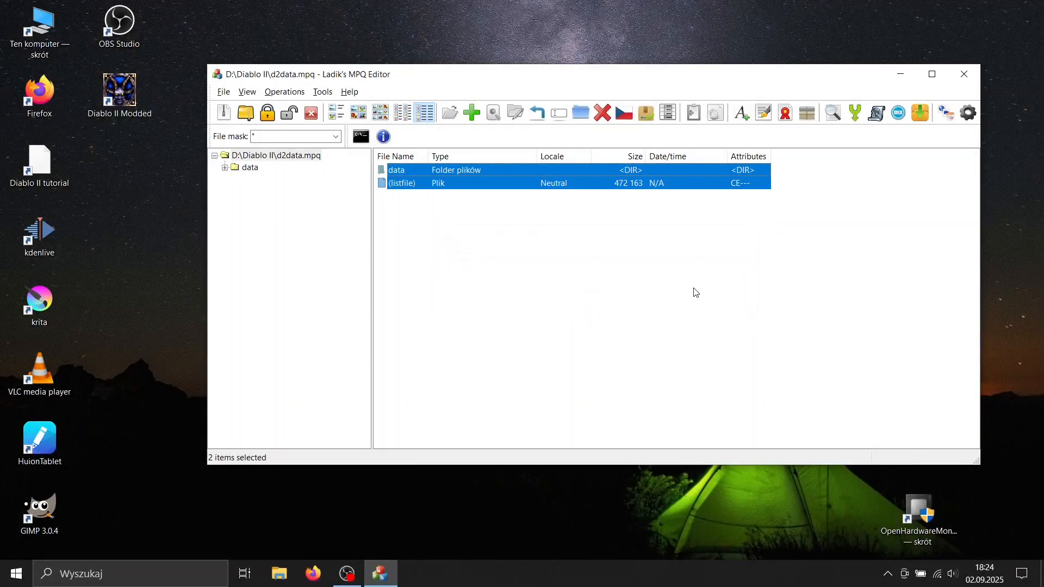
{"action": "left_click", "coordinate": [645, 278]}
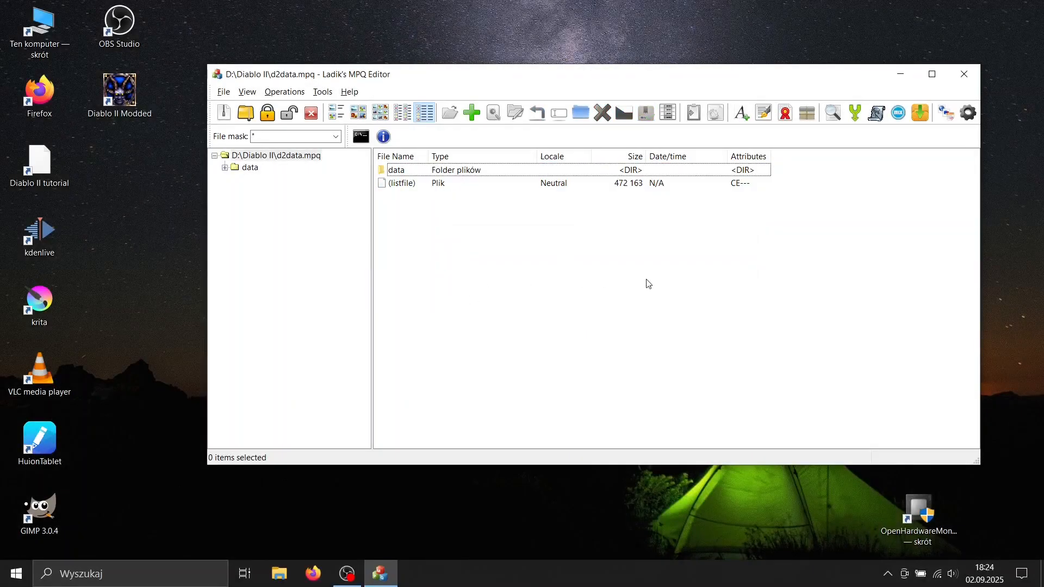
{"action": "left_click", "coordinate": [963, 74]}
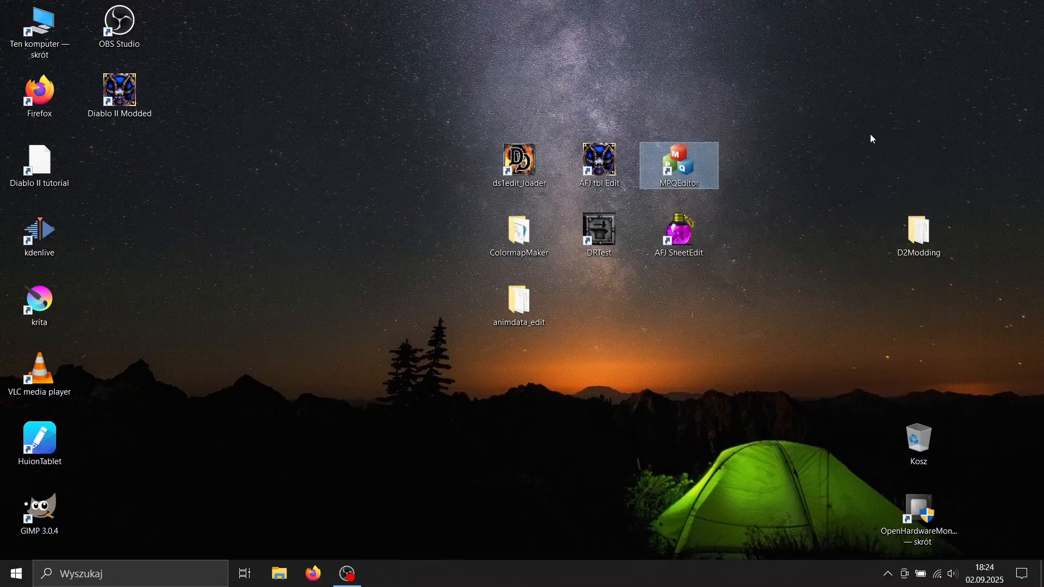
- Open the MPQEditor shortcut's file location, enter its Work folder and select the extracted data folder
{"action": "right_click", "coordinate": [682, 179]}
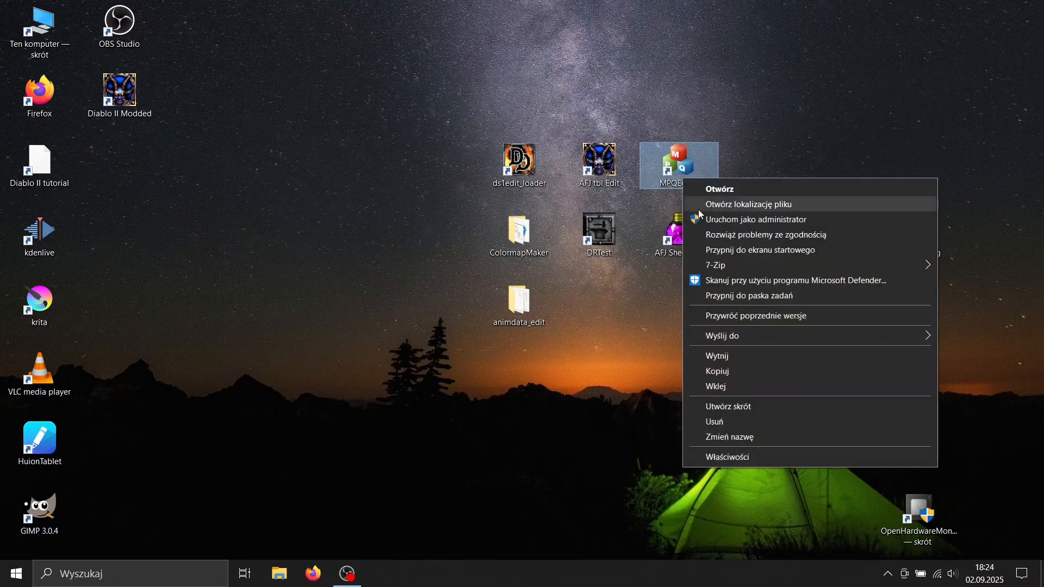
{"action": "left_click", "coordinate": [700, 209]}
{"action": "left_click_drag", "start_coordinate": [309, 79], "coordinate": [779, 49]}
{"action": "double_click", "coordinate": [762, 128]}
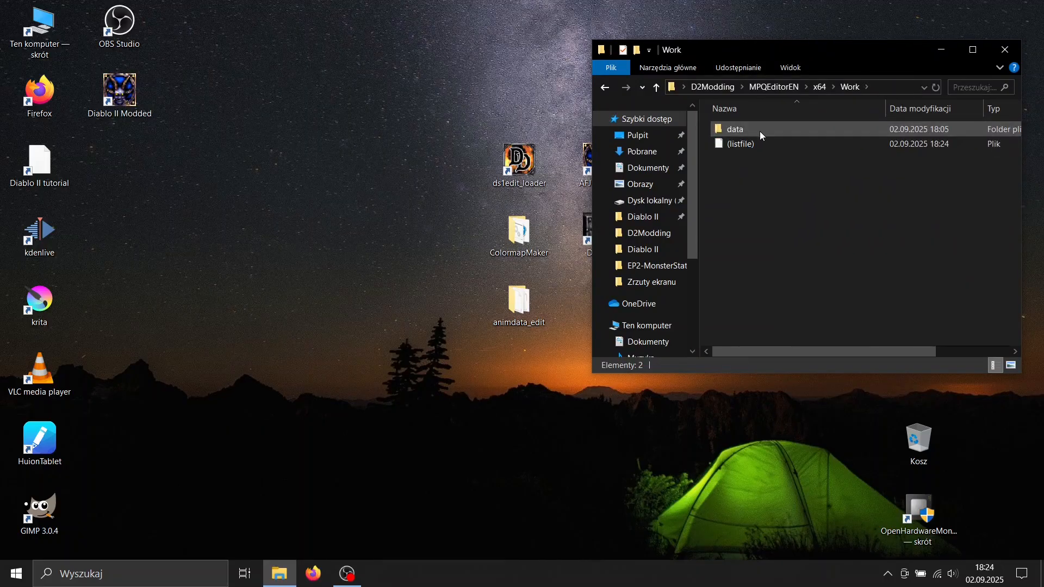
{"action": "left_click", "coordinate": [758, 131]}
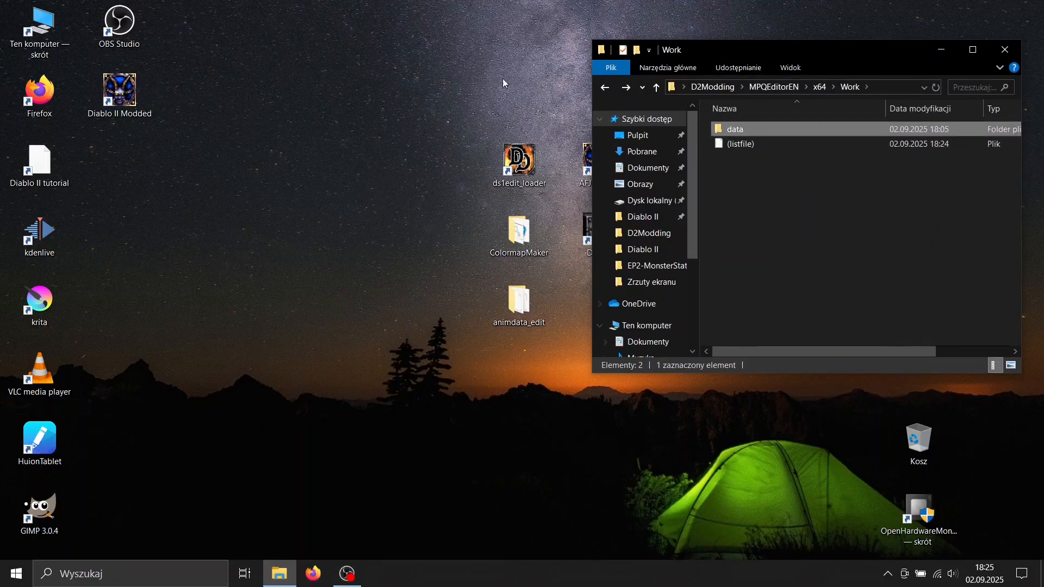
- Open the DRTest shortcut's file location and arrange the DRTester folder window beside the Work window
{"action": "left_click", "coordinate": [502, 81]}
{"action": "left_click_drag", "start_coordinate": [864, 52], "coordinate": [1008, 41]}
{"action": "right_click", "coordinate": [607, 236]}
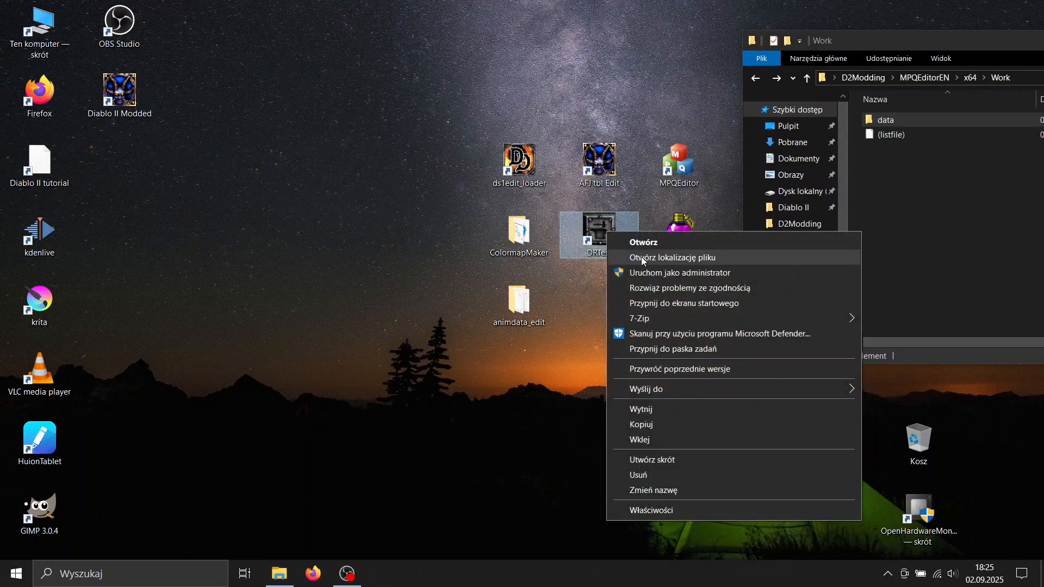
{"action": "left_click", "coordinate": [642, 259]}
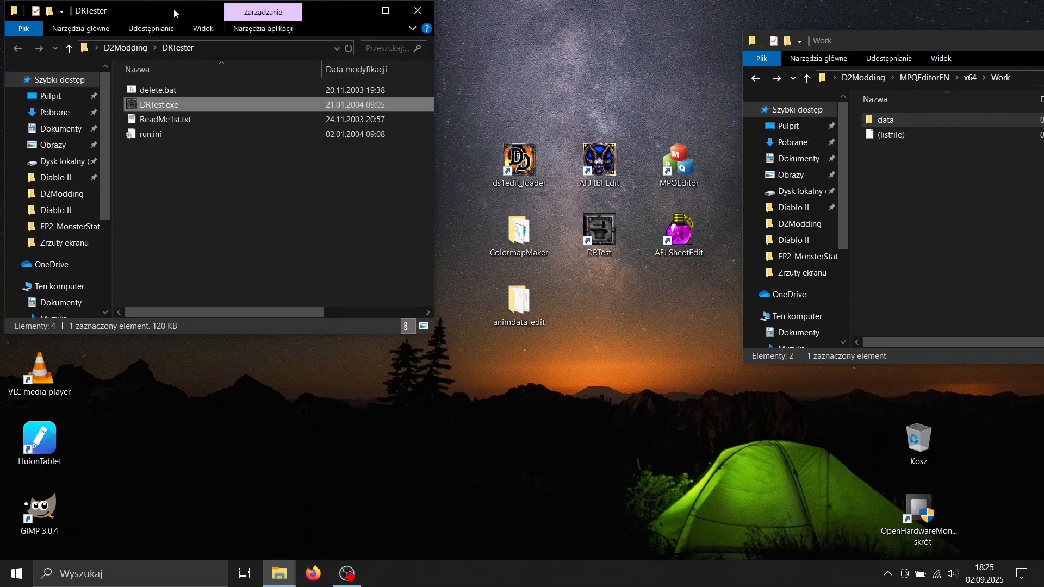
{"action": "left_click_drag", "start_coordinate": [174, 8], "coordinate": [281, 71]}
{"action": "left_click", "coordinate": [335, 240]}
- Copy the data folder and (listfile) from the Work folder into the DRTester folder
{"action": "left_click_drag", "start_coordinate": [851, 40], "coordinate": [630, 60]}
{"action": "left_click_drag", "start_coordinate": [677, 188], "coordinate": [674, 135]}
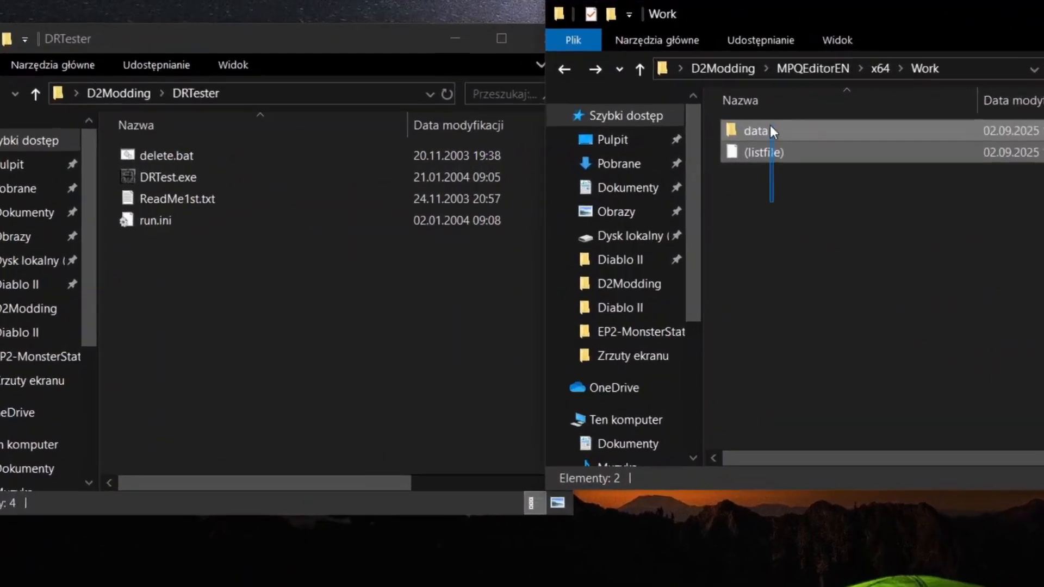
{"action": "left_click_drag", "start_coordinate": [771, 126], "coordinate": [769, 124]}
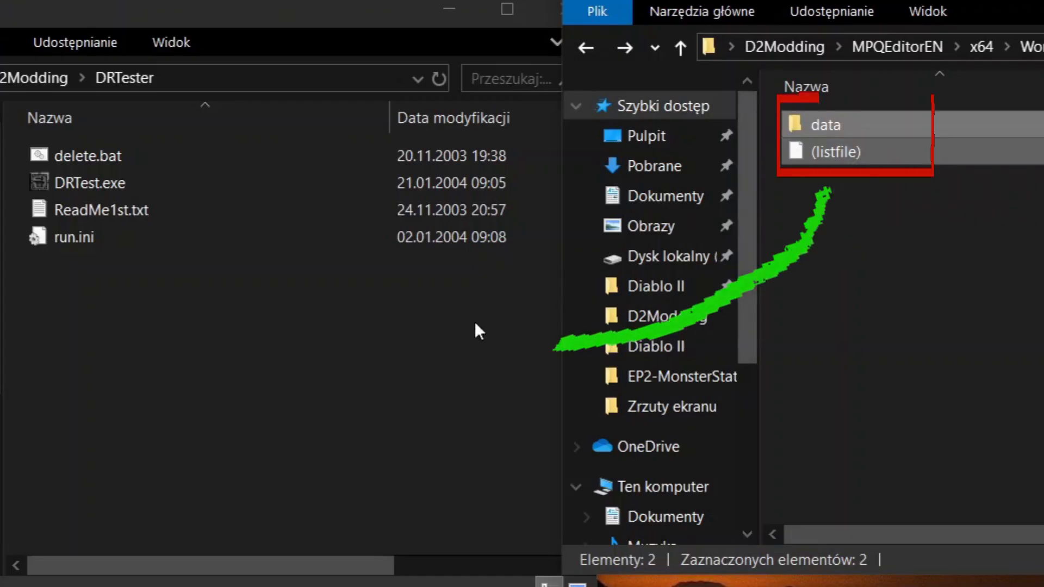
{"action": "left_click", "coordinate": [342, 360]}
{"action": "key", "text": "ctrl+v"}
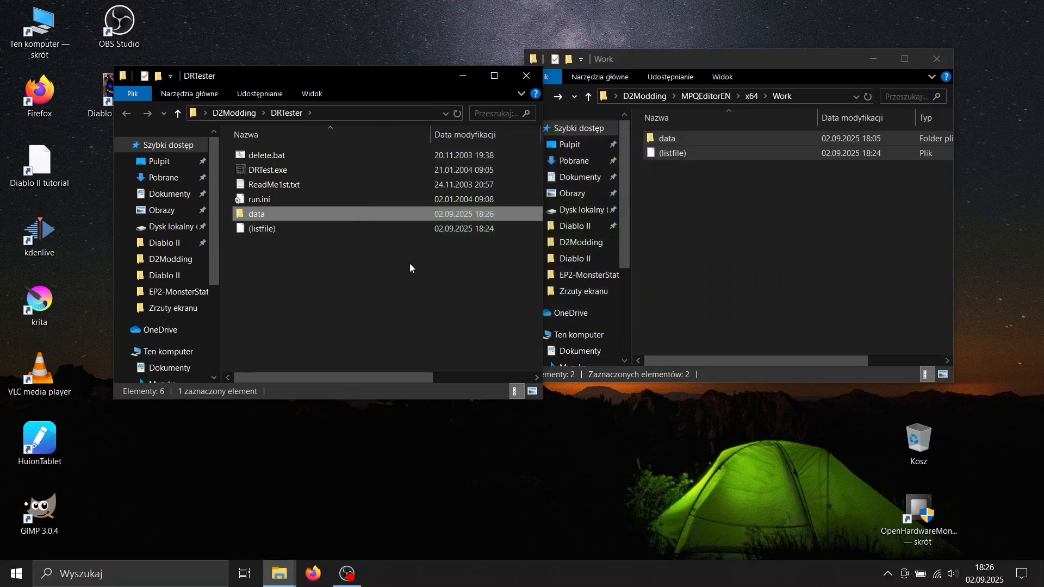
- Minimize the Work folder window and launch DRTest.exe from the DRTester folder
{"action": "left_click", "coordinate": [764, 231]}
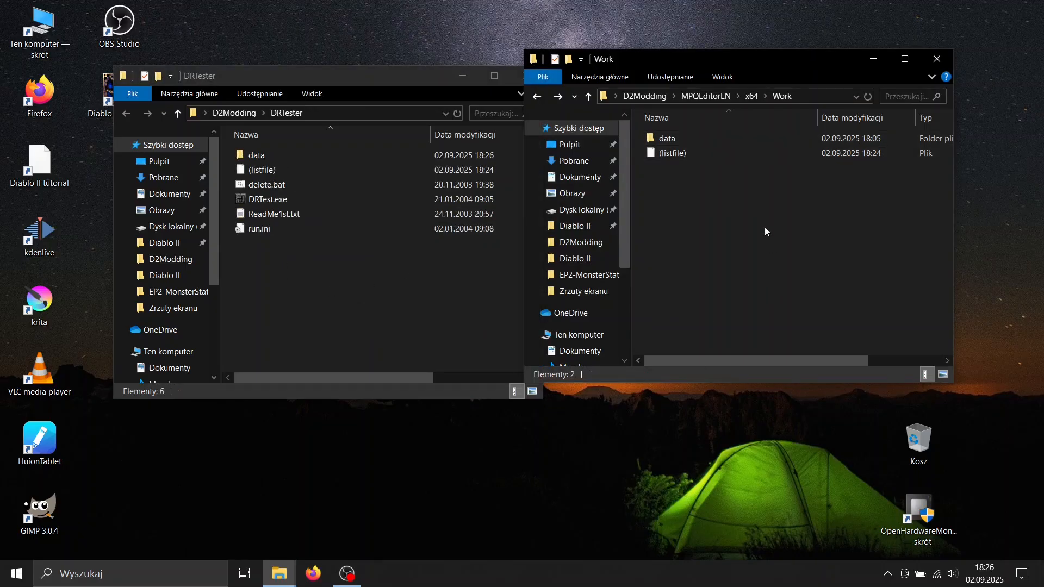
{"action": "left_click", "coordinate": [876, 61]}
{"action": "double_click", "coordinate": [302, 202]}
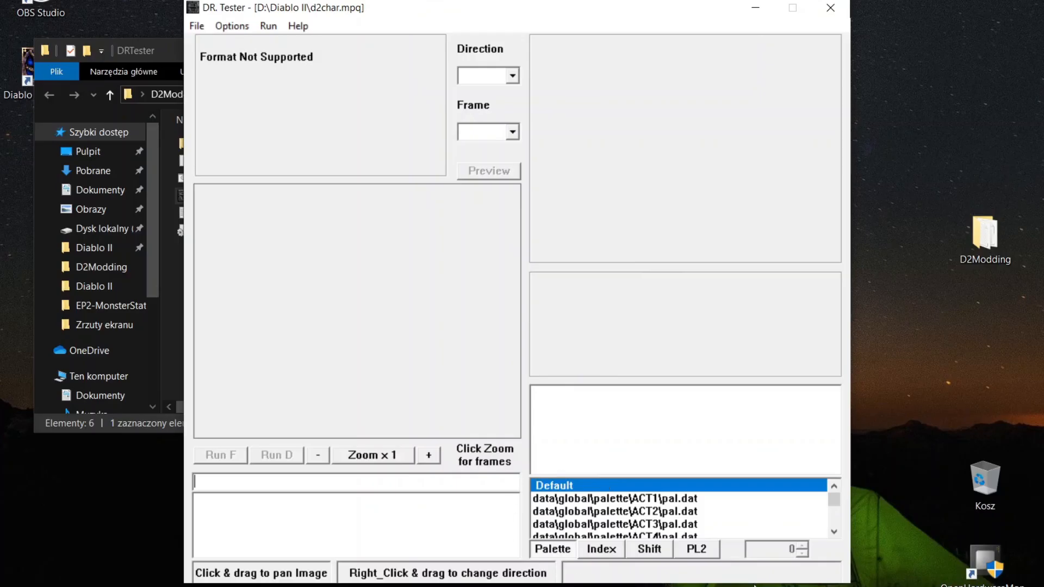
- Examine the available Index, Shift and PL2 palette files in DR. Tester
{"action": "left_click", "coordinate": [612, 548]}
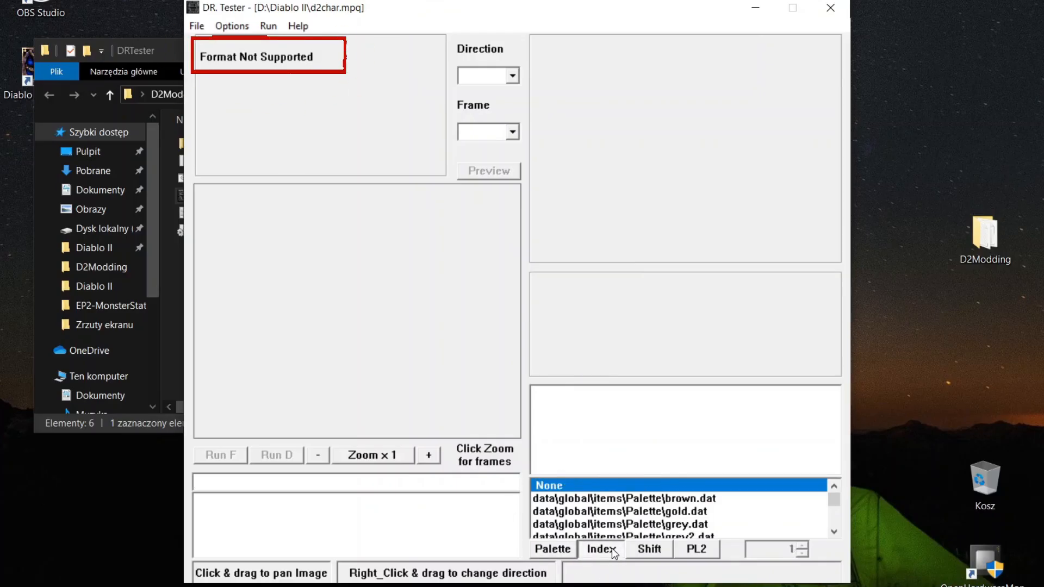
{"action": "scroll", "coordinate": [661, 537], "scroll_direction": "down", "scroll_amount": 2}
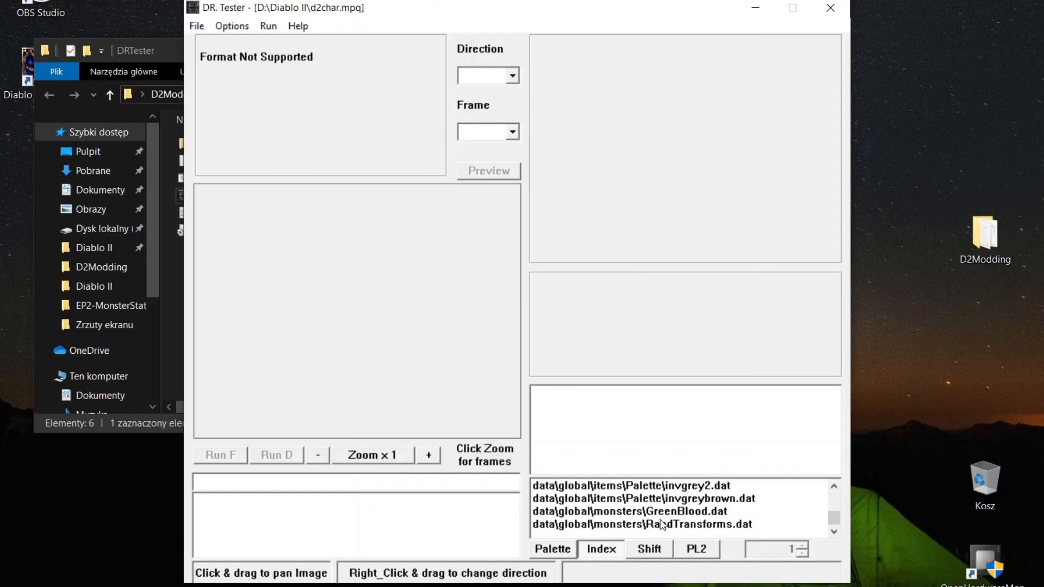
{"action": "left_click", "coordinate": [654, 547]}
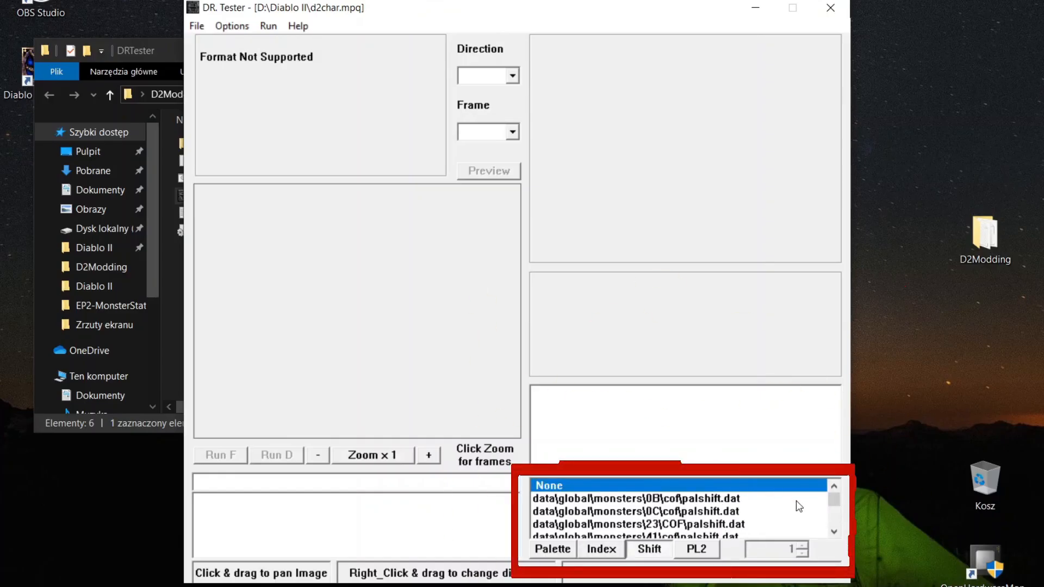
{"action": "scroll", "coordinate": [804, 513], "scroll_direction": "down", "scroll_amount": 4}
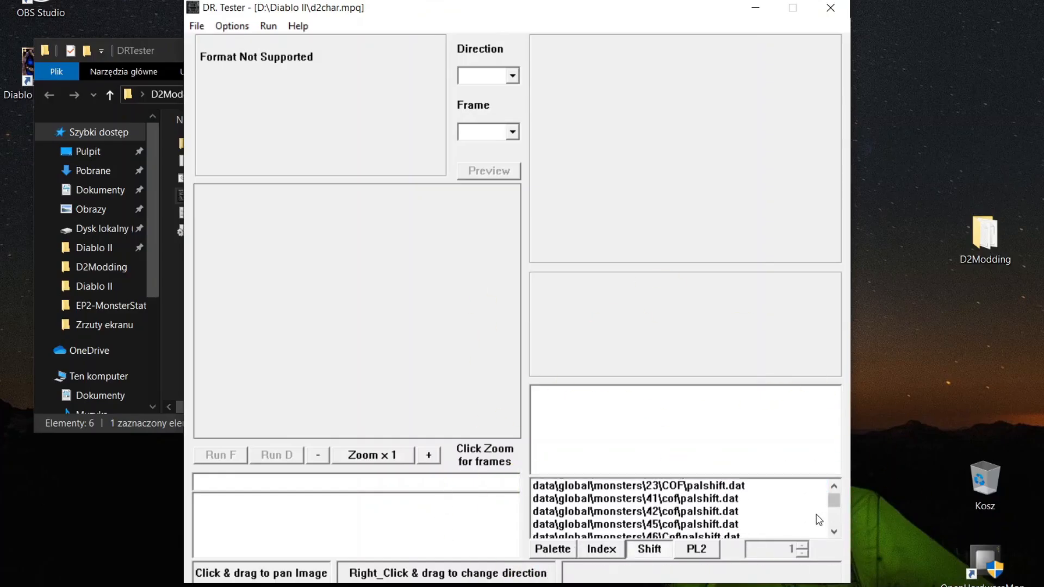
{"action": "scroll", "coordinate": [818, 520], "scroll_direction": "down", "scroll_amount": 8}
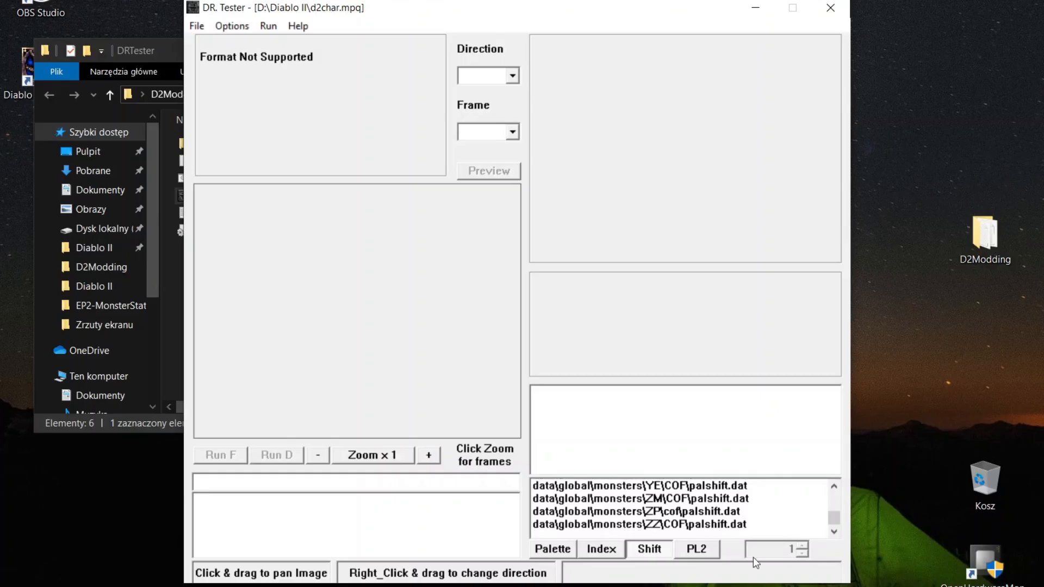
{"action": "left_click", "coordinate": [700, 552]}
{"action": "scroll", "coordinate": [703, 527], "scroll_direction": "down", "scroll_amount": 2}
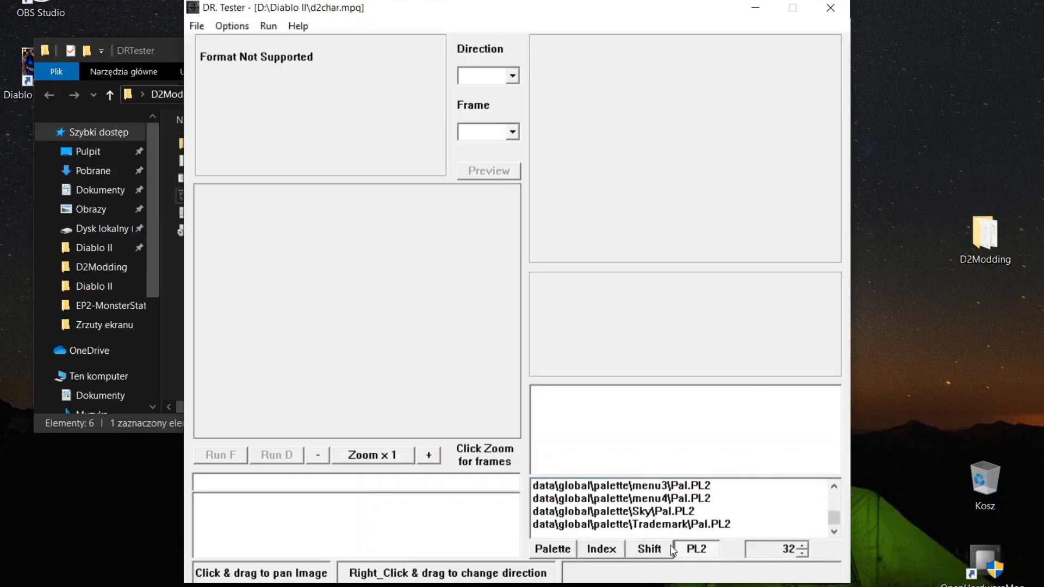
{"action": "left_click", "coordinate": [661, 547]}
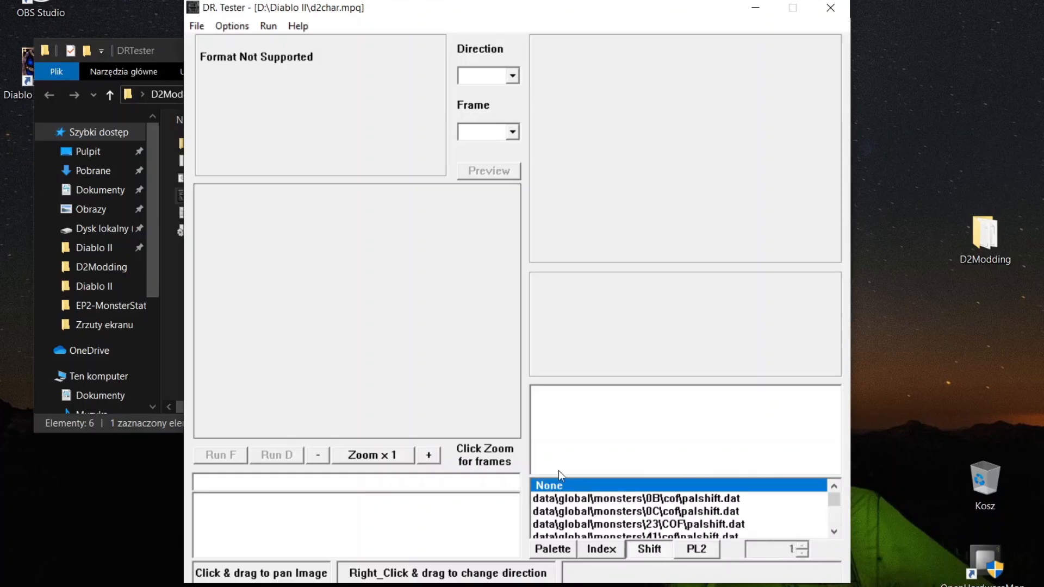
- Switch the file source to Local Path and look through the extracted data\global files
{"action": "left_click", "coordinate": [196, 26]}
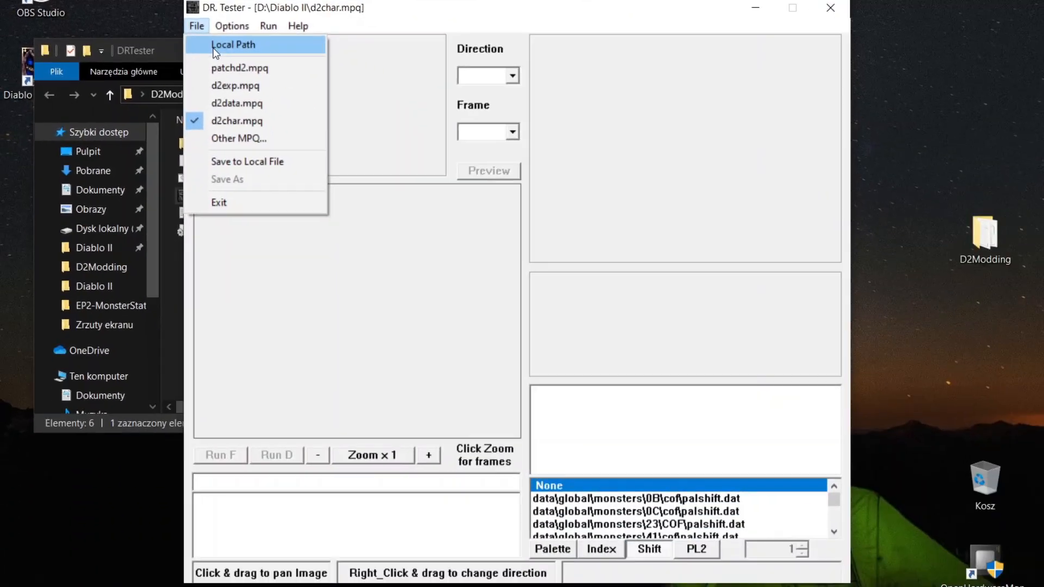
{"action": "left_click", "coordinate": [213, 49]}
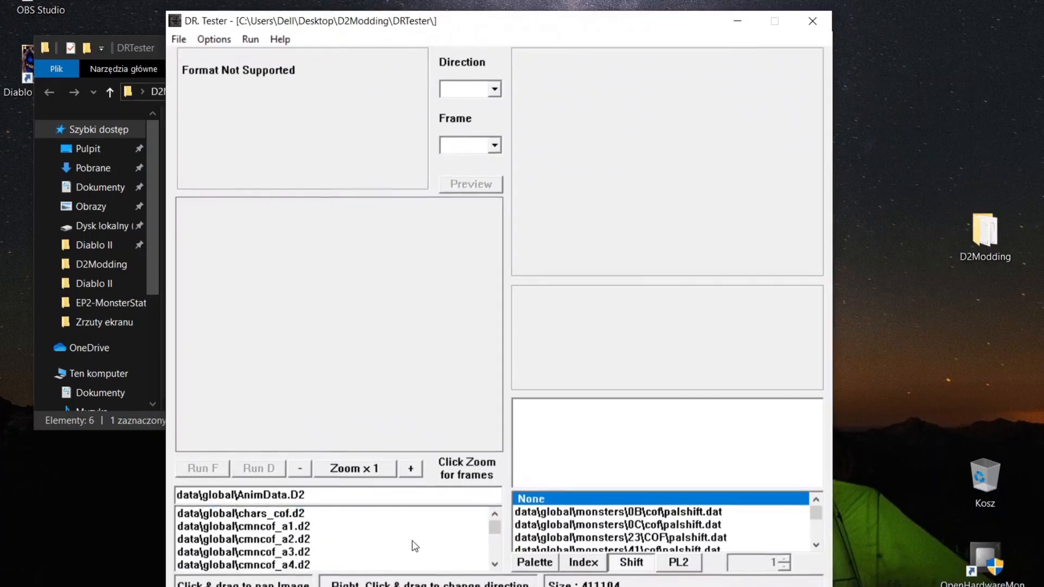
{"action": "scroll", "coordinate": [414, 544], "scroll_direction": "down", "scroll_amount": 1}
{"action": "scroll", "coordinate": [415, 539], "scroll_direction": "down", "scroll_amount": 10}
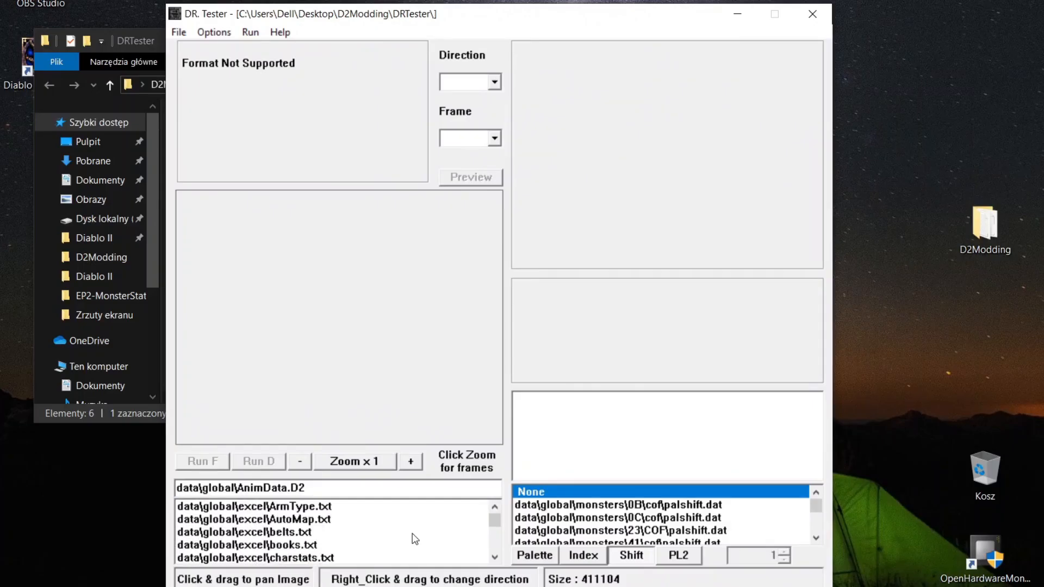
{"action": "scroll", "coordinate": [414, 538], "scroll_direction": "down", "scroll_amount": 3}
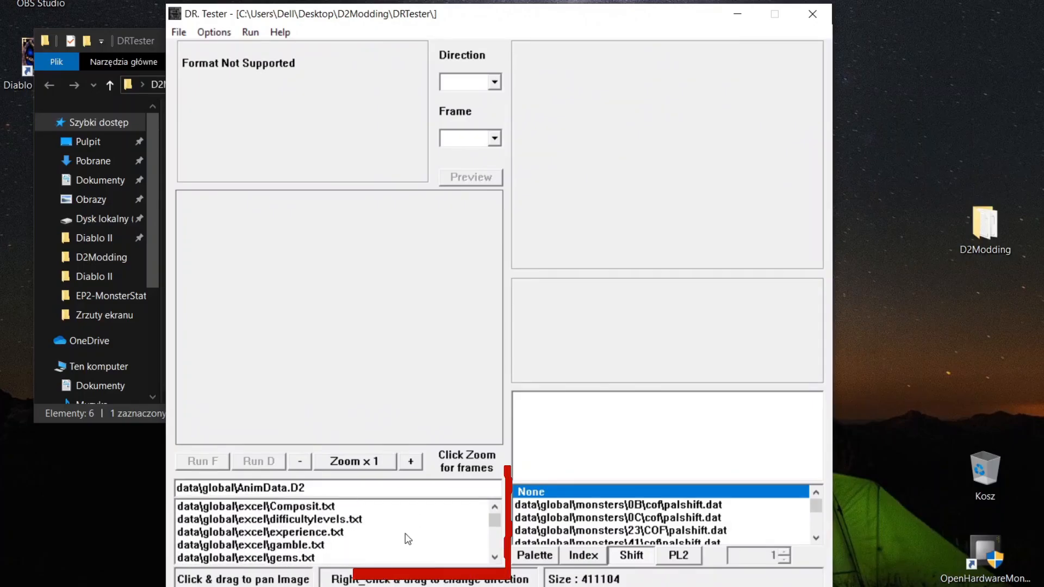
{"action": "scroll", "coordinate": [351, 564], "scroll_direction": "down", "scroll_amount": 5}
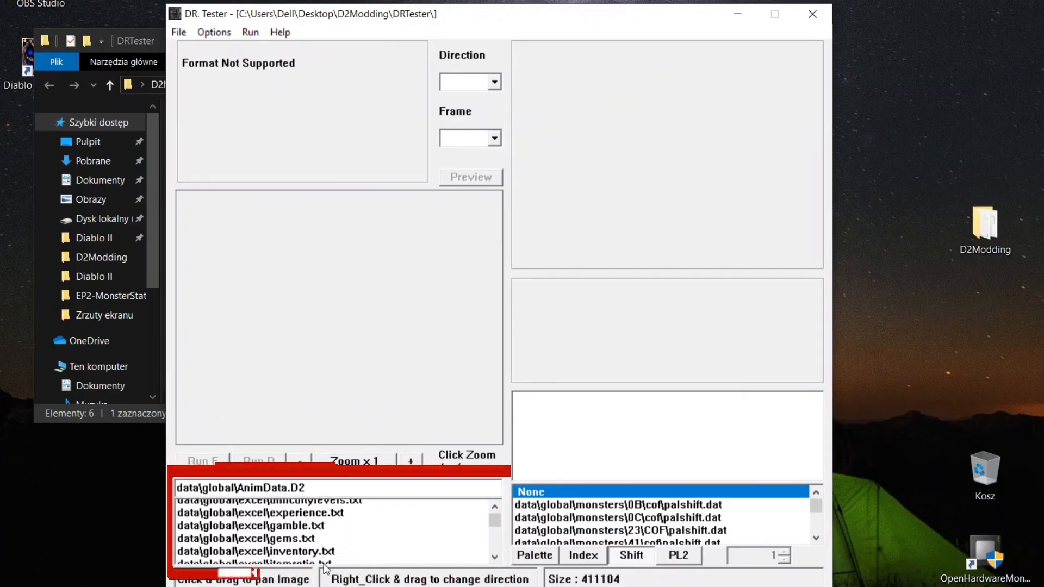
{"action": "scroll", "coordinate": [325, 565], "scroll_direction": "down", "scroll_amount": 9}
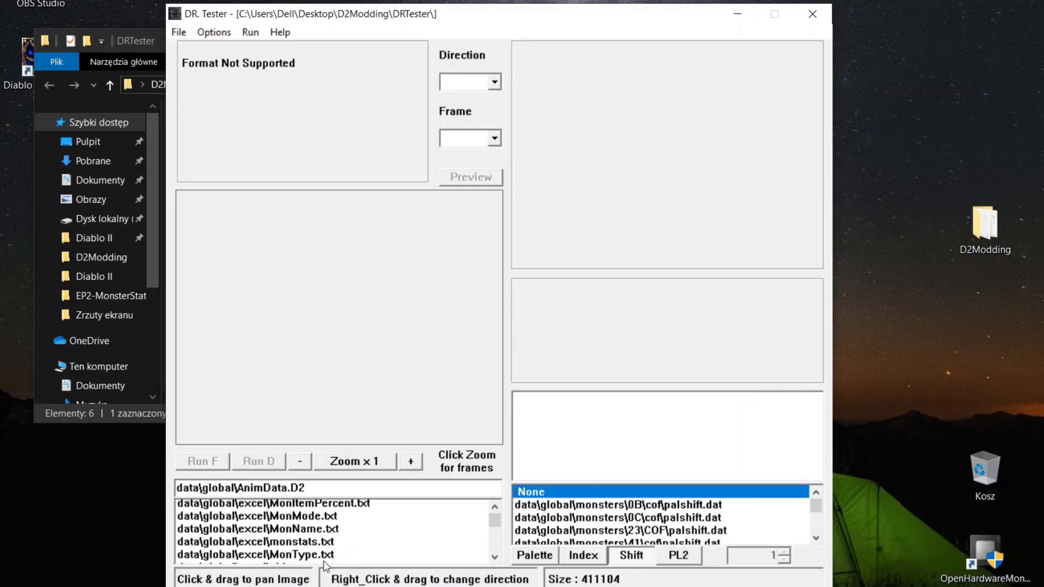
{"action": "scroll", "coordinate": [325, 563], "scroll_direction": "down", "scroll_amount": 6}
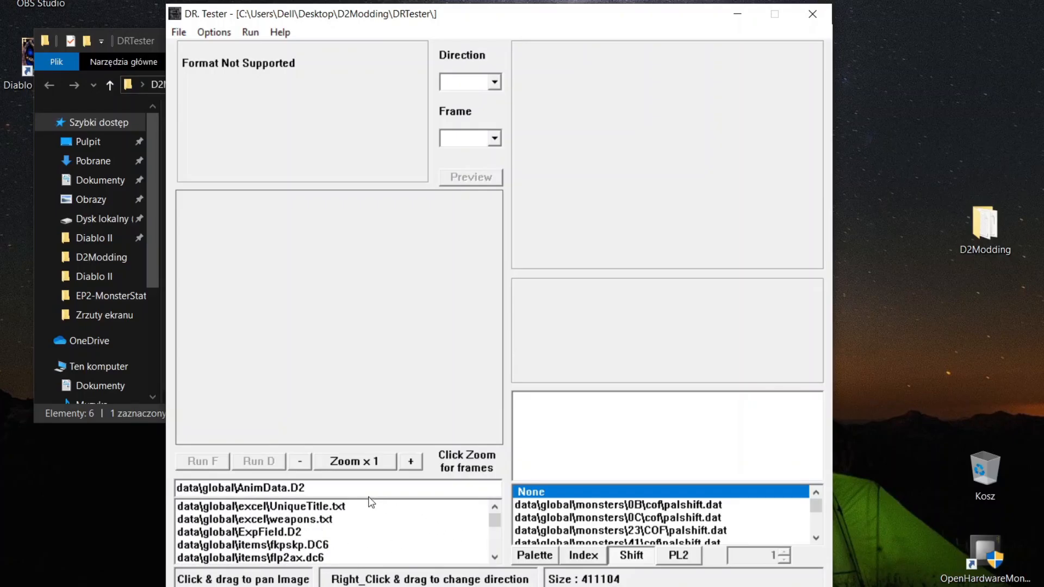
- Filter the file list to paths starting with data\global\mons and load data\global\monsters\13\COF\13A2HTH.COF
{"action": "double_click", "coordinate": [284, 487]}
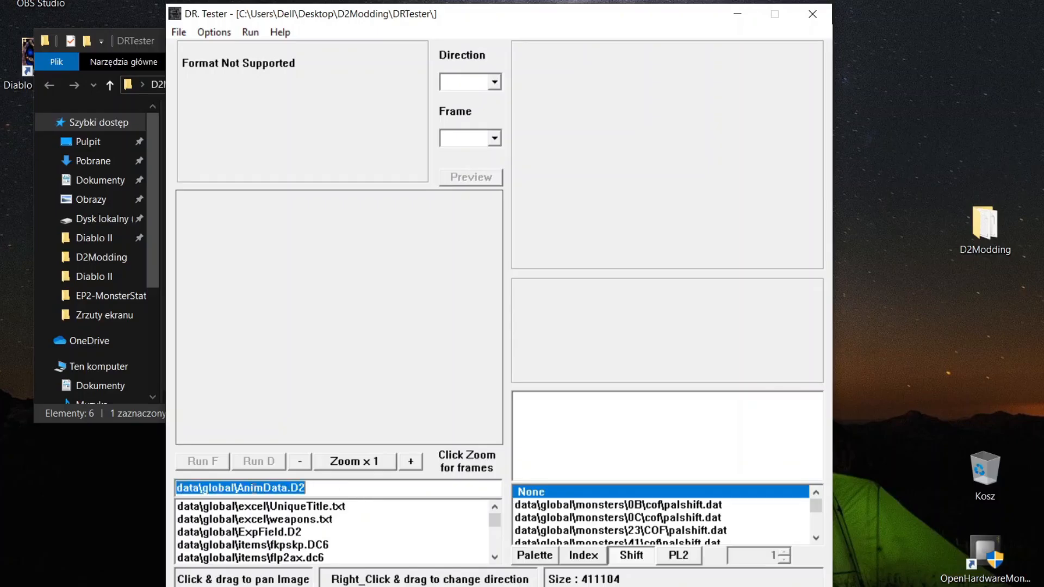
{"action": "left_click", "coordinate": [254, 487]}
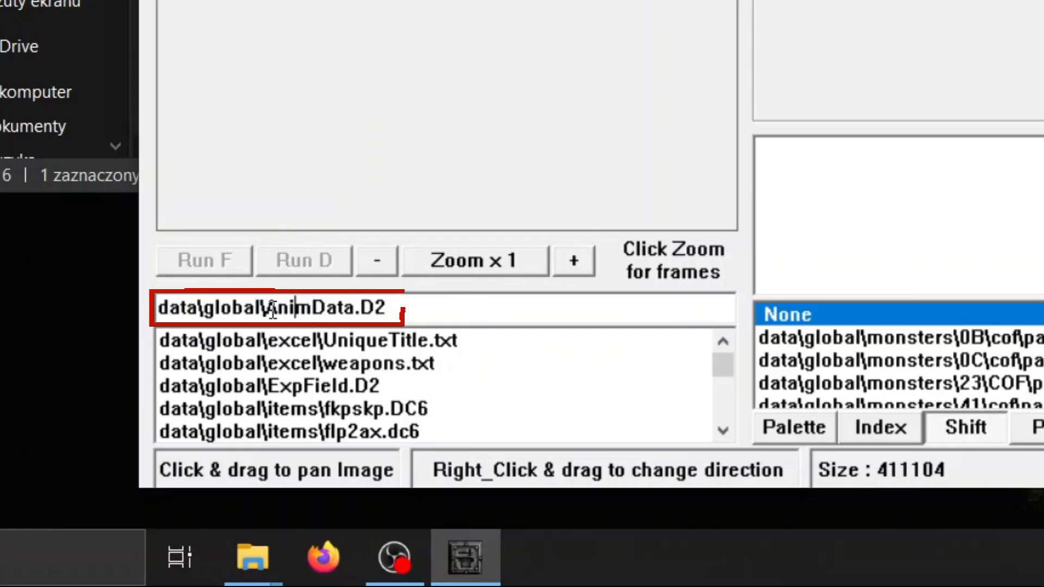
{"action": "left_click_drag", "start_coordinate": [266, 309], "coordinate": [403, 316]}
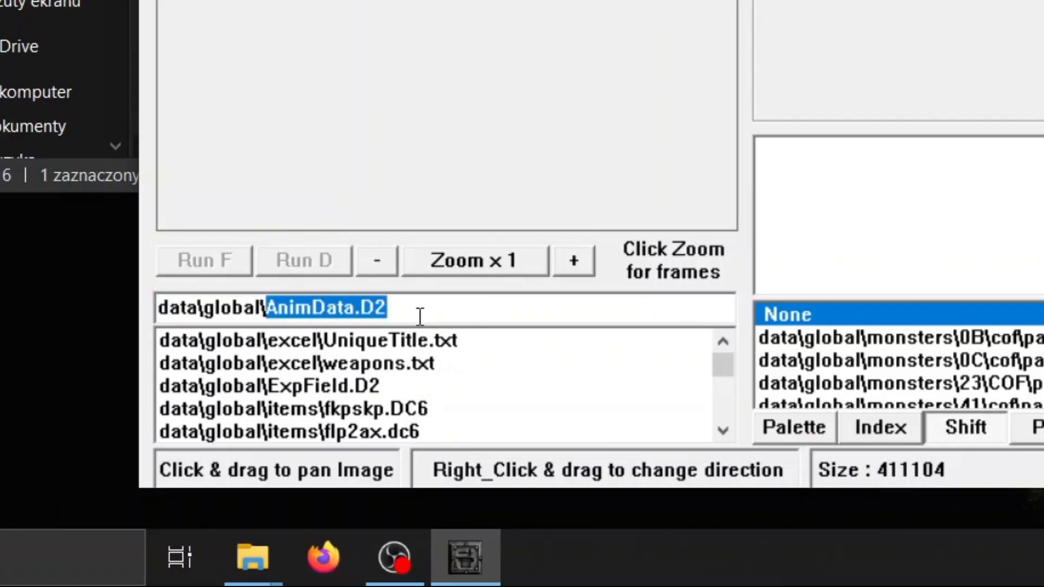
{"action": "type", "text": "mons"}
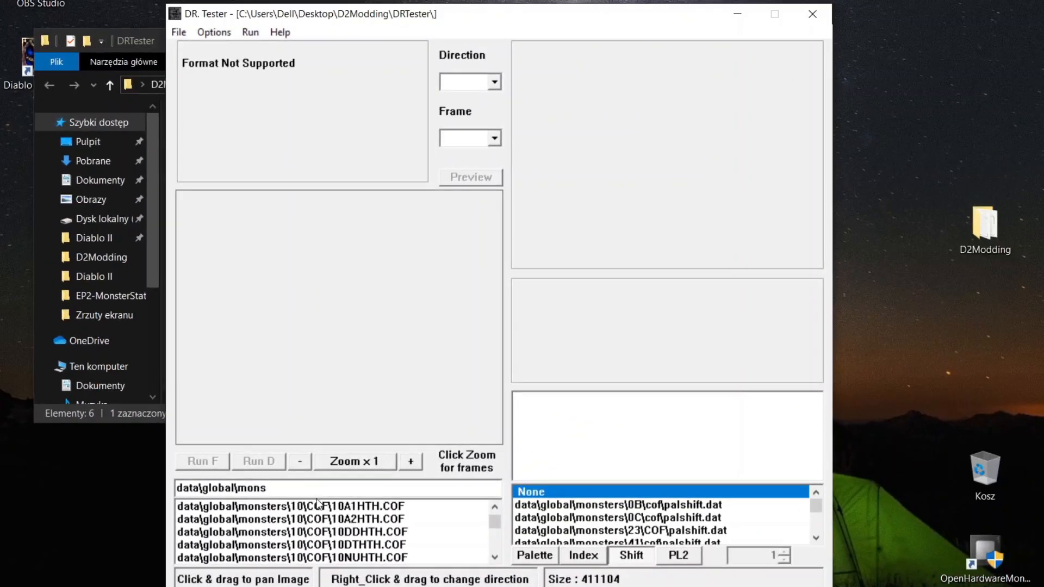
{"action": "scroll", "coordinate": [313, 517], "scroll_direction": "down", "scroll_amount": 5}
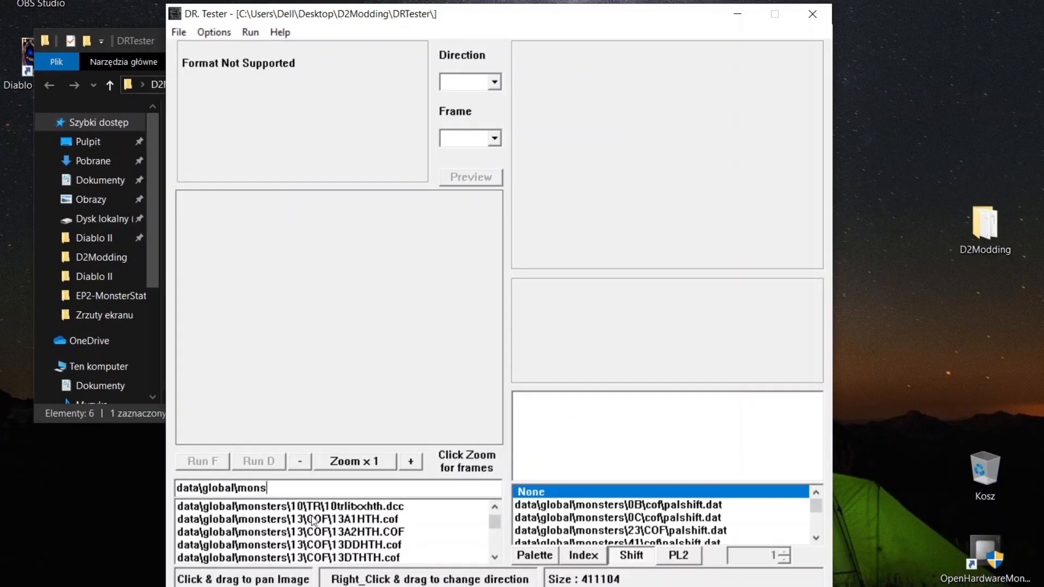
{"action": "left_click", "coordinate": [313, 531]}
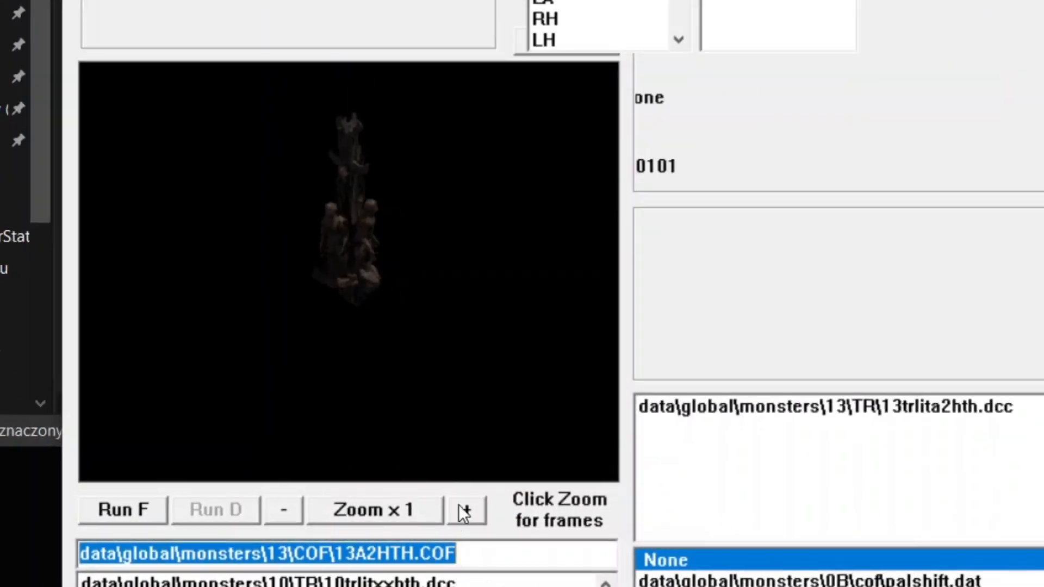
- Zoom the monster preview to x2 and change the preview's background color to lime green
{"action": "left_click", "coordinate": [465, 511]}
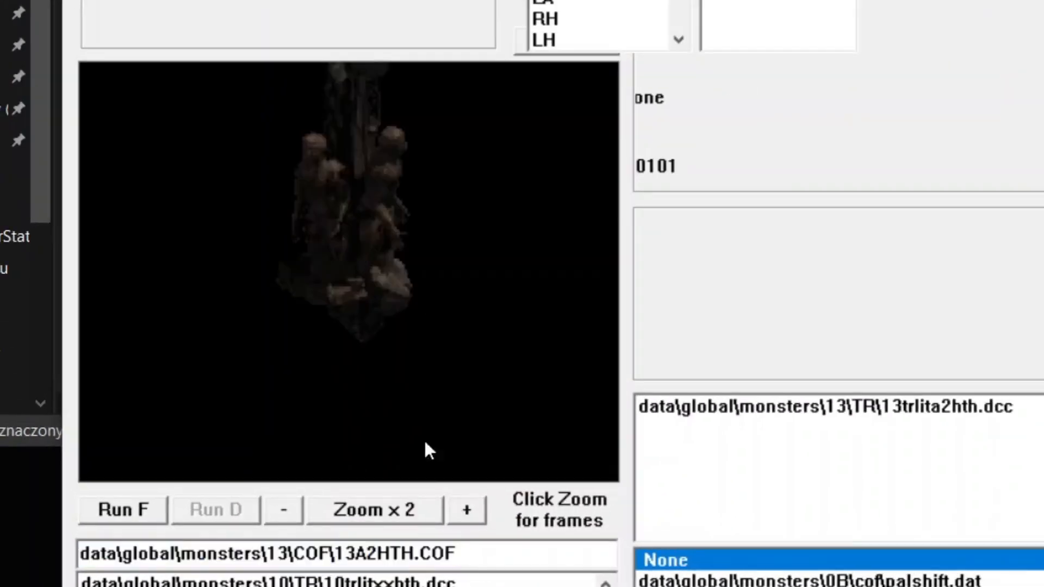
{"action": "left_click_drag", "start_coordinate": [343, 152], "coordinate": [330, 272]}
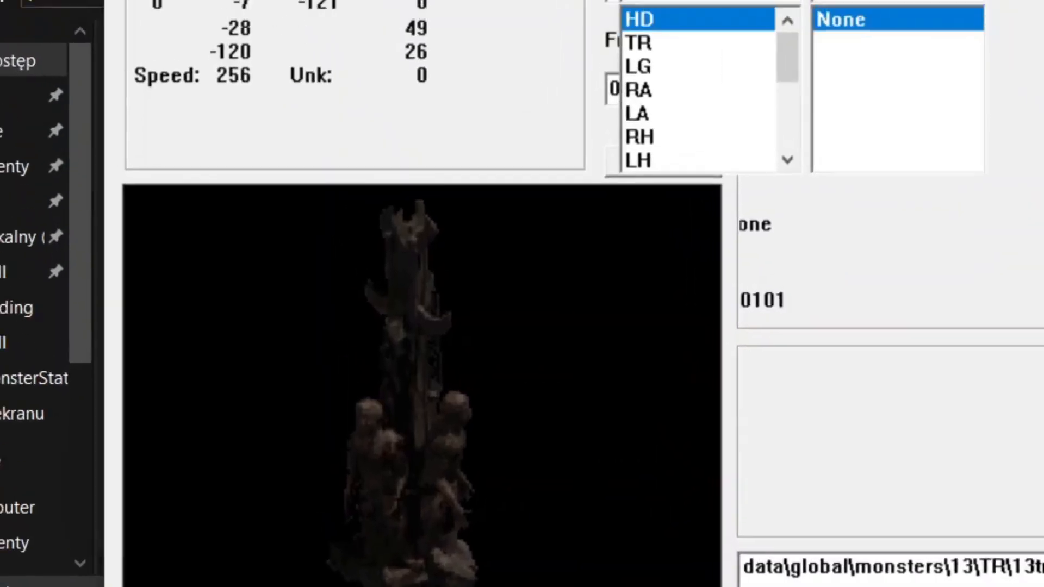
{"action": "left_click", "coordinate": [253, 8]}
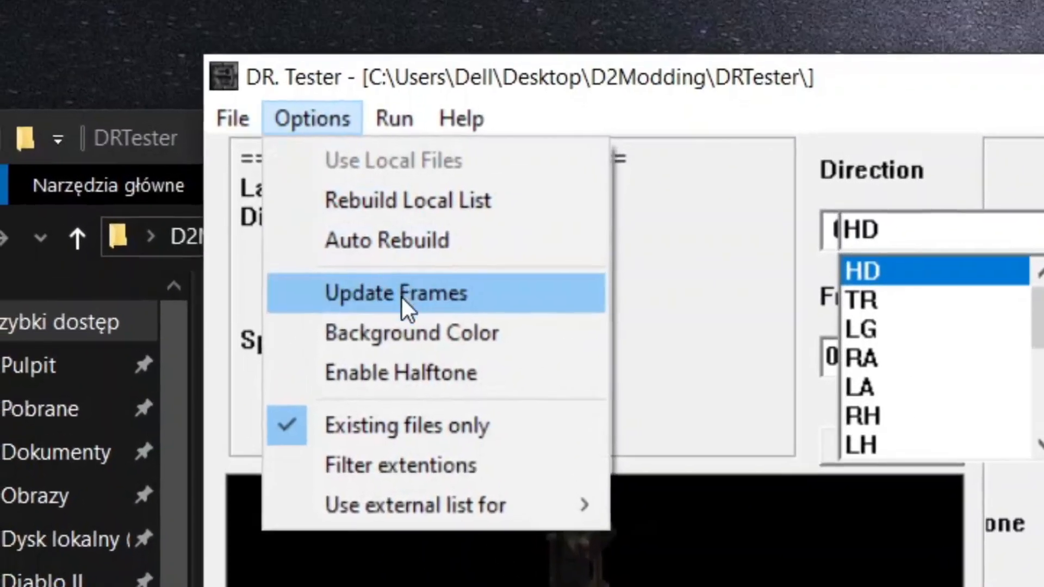
{"action": "left_click", "coordinate": [411, 353]}
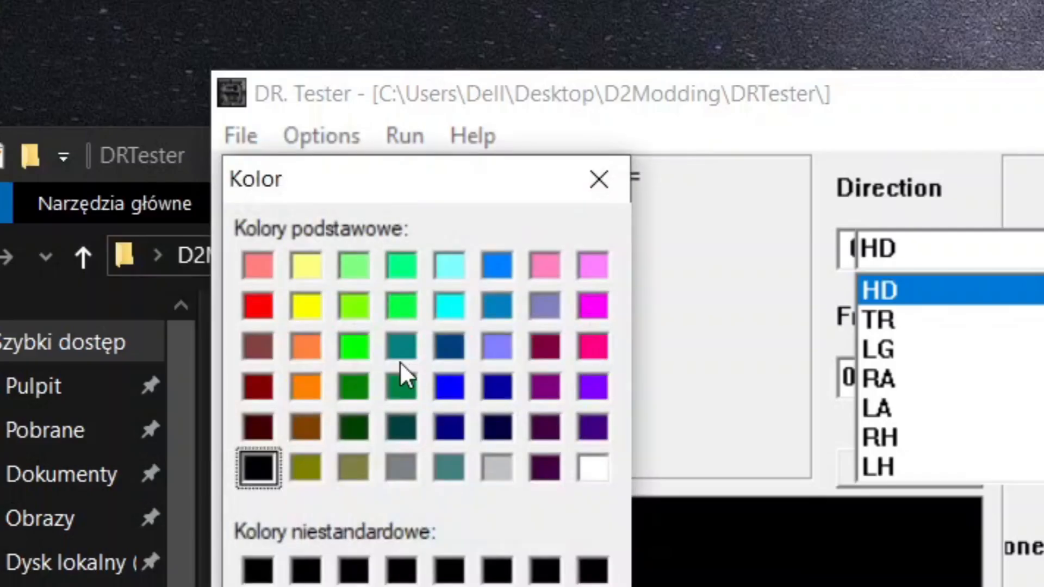
{"action": "left_click", "coordinate": [354, 306]}
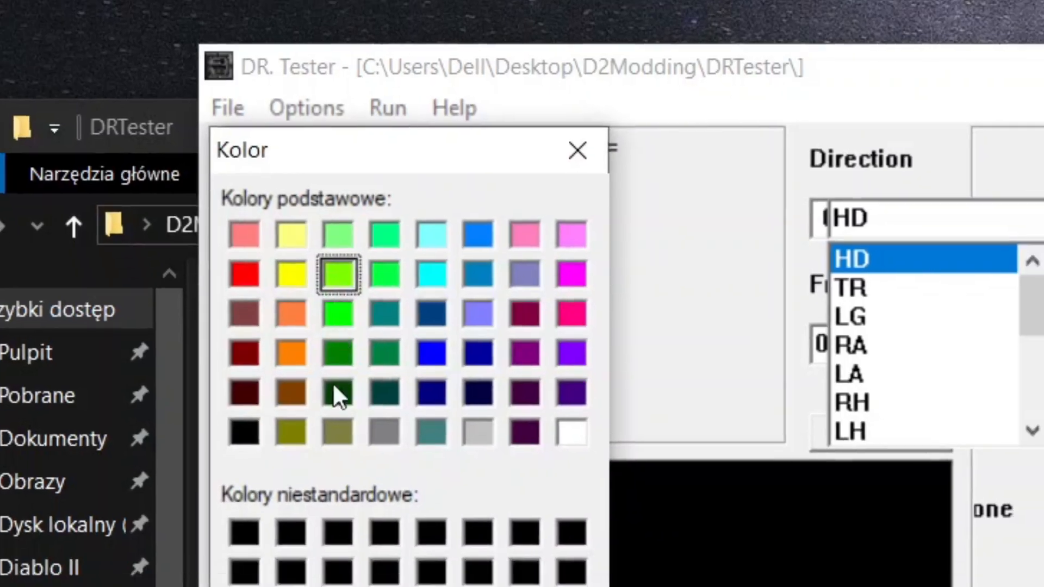
{"action": "left_click", "coordinate": [326, 586]}
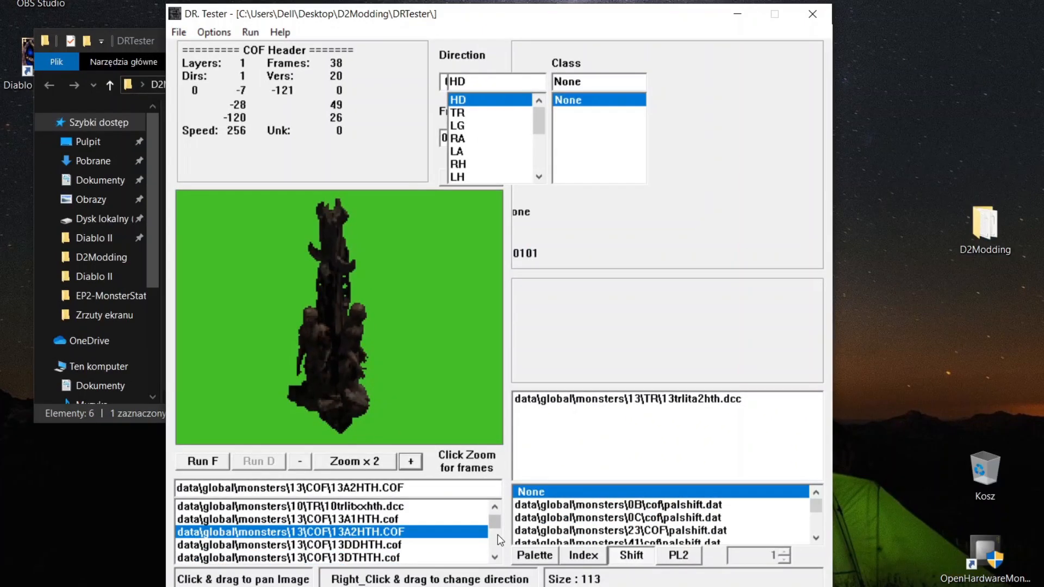
- Load the fallen monster animation data\global\monsters\FA\COF\Faa1hth.cof into the preview
{"action": "scroll", "coordinate": [494, 524], "scroll_direction": "down", "scroll_amount": 10}
{"action": "left_click", "coordinate": [393, 531]}
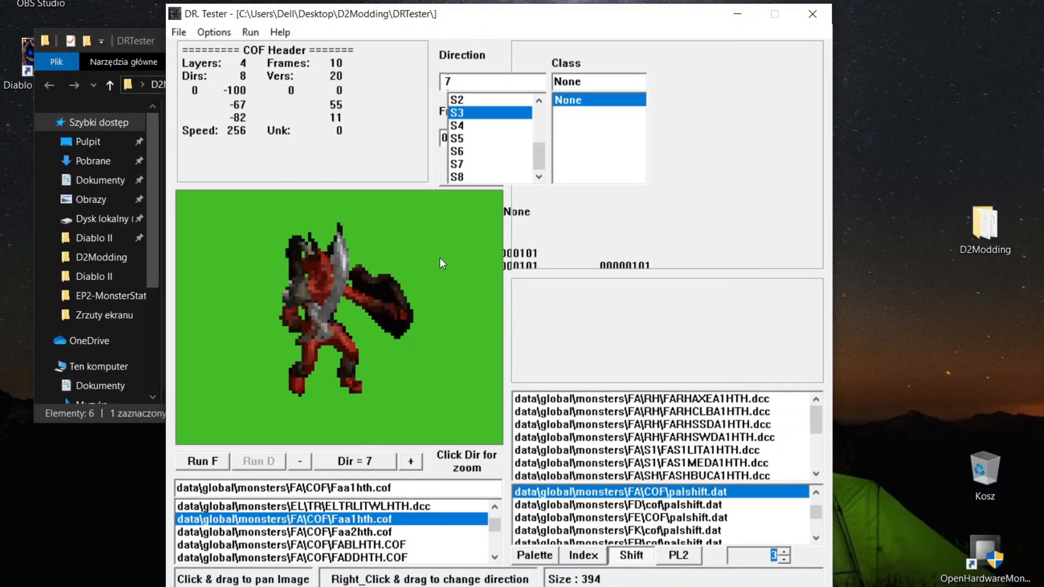
- Minimize DR. Tester and the DRTester folder window, and launch AFJ SheetEdit maximized
{"action": "left_click", "coordinate": [738, 11]}
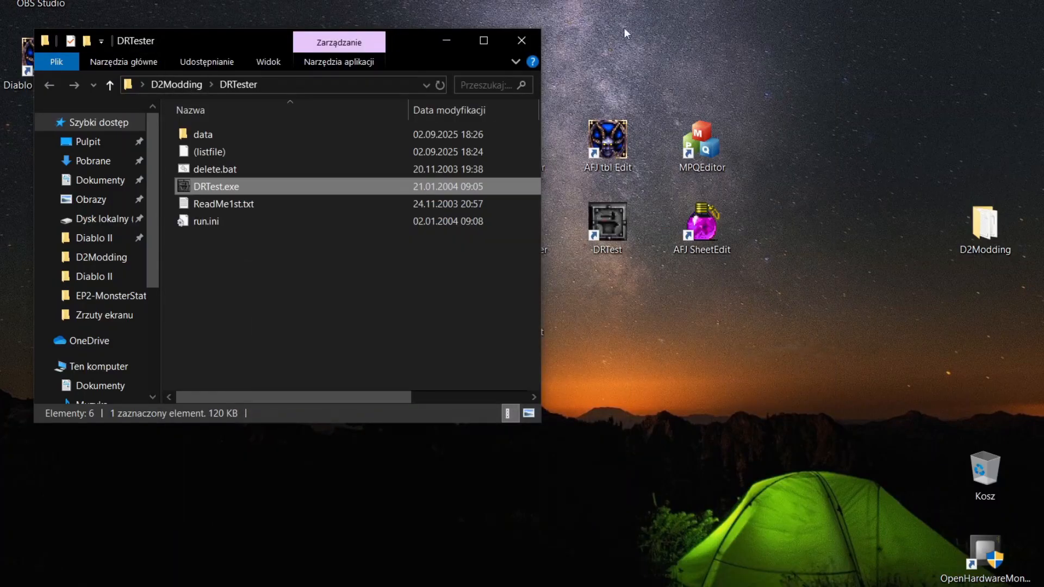
{"action": "left_click", "coordinate": [448, 39]}
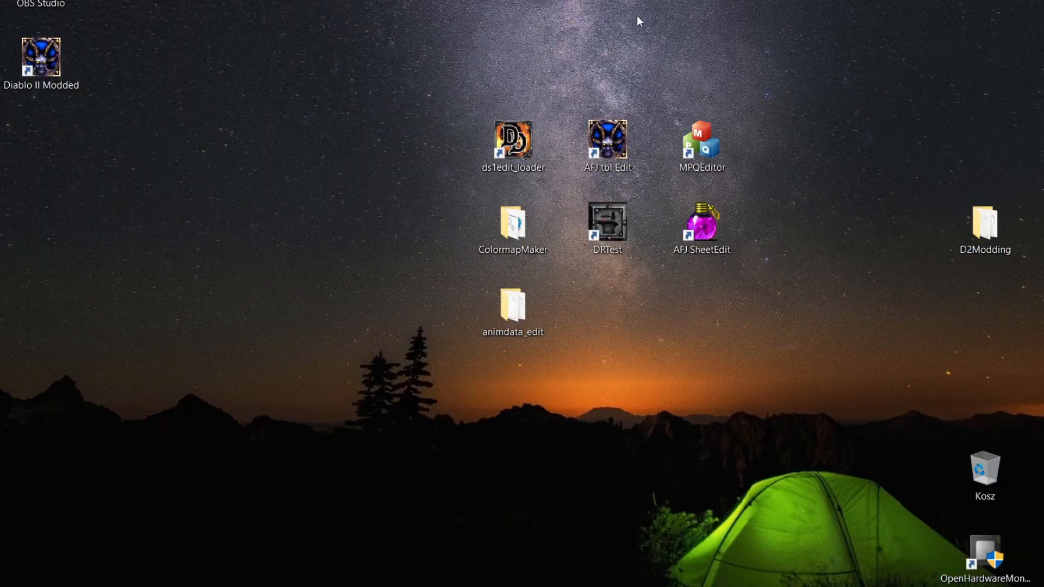
{"action": "double_click", "coordinate": [707, 224]}
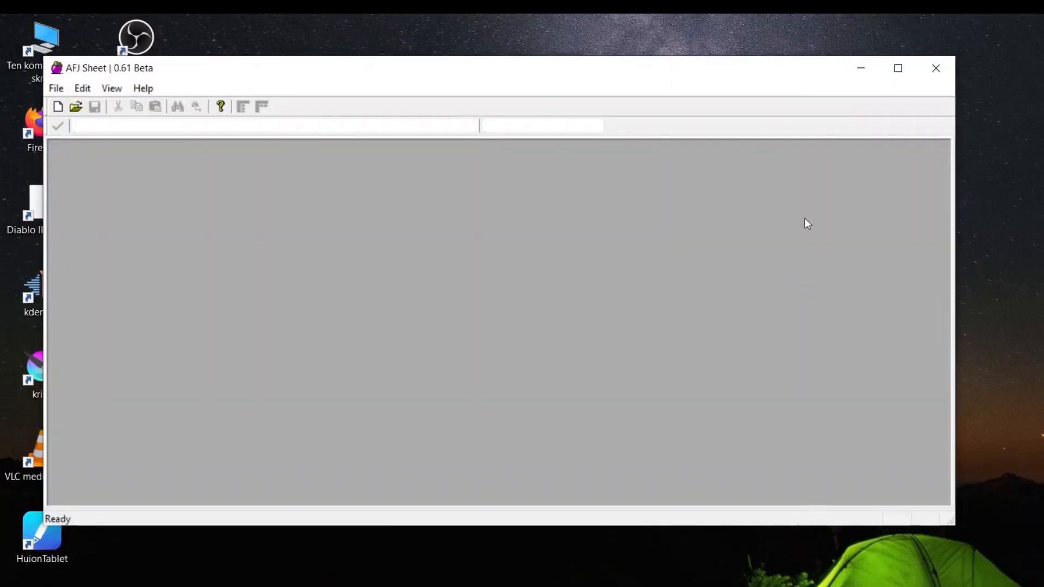
{"action": "left_click", "coordinate": [898, 68]}
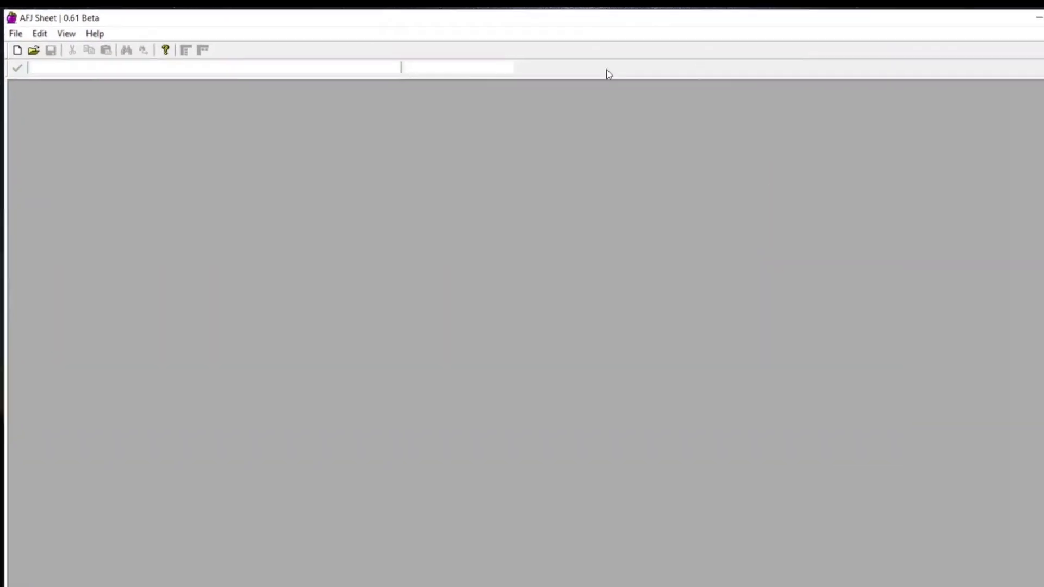
- Open Levels.txt and monstats.txt together from the excel folder
{"action": "left_click", "coordinate": [31, 38]}
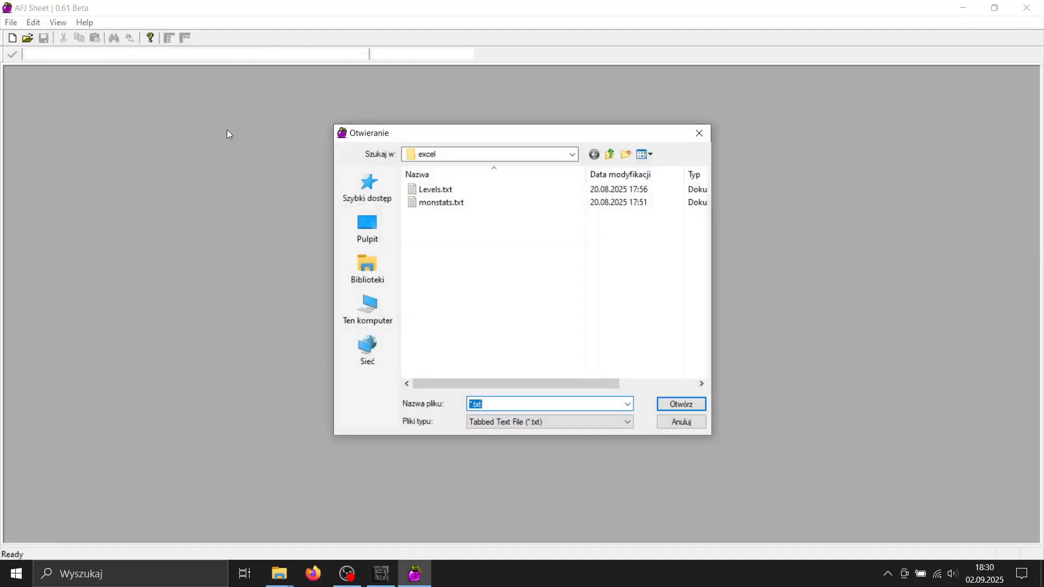
{"action": "left_click", "coordinate": [488, 204]}
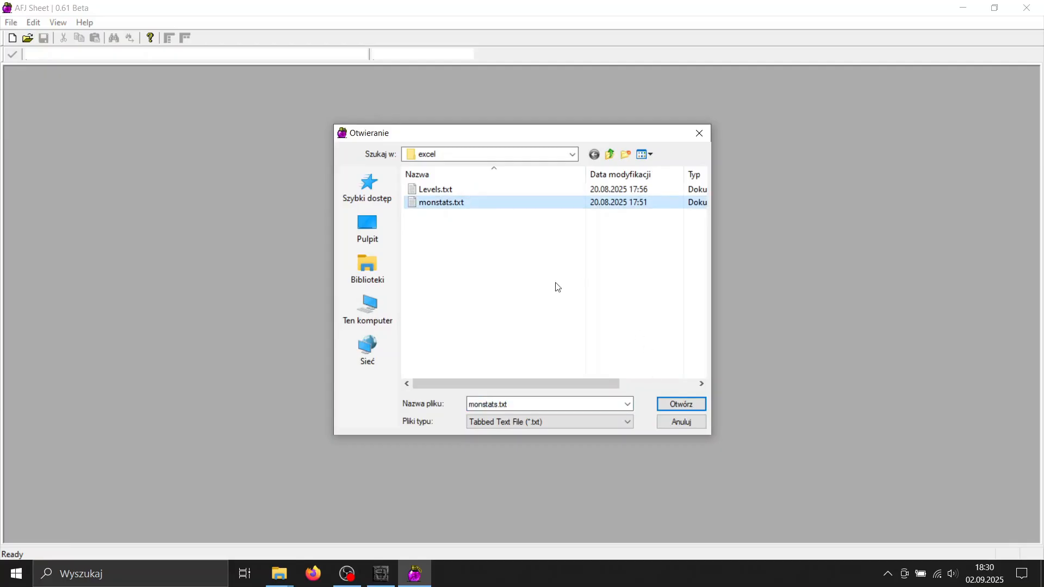
{"action": "left_click", "coordinate": [443, 191], "text": "shift"}
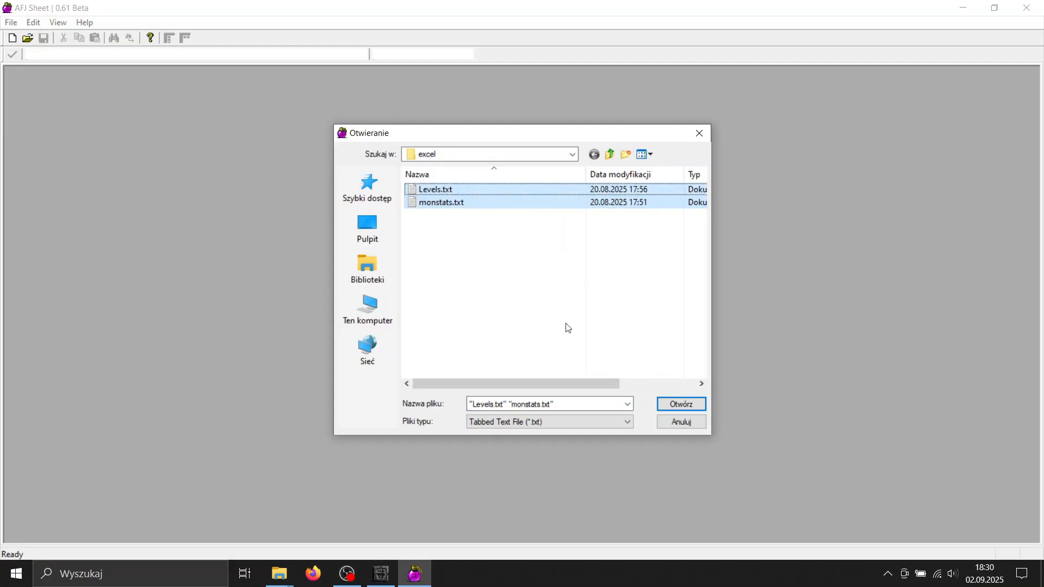
{"action": "left_click", "coordinate": [674, 403]}
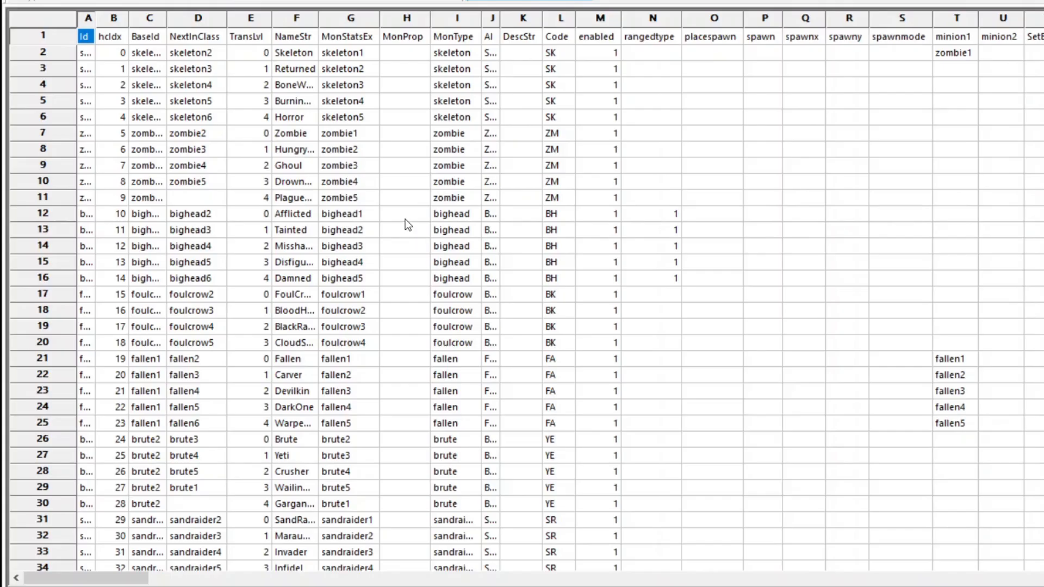
- Resize the monstats.txt columns to fit their contents and lock the Id column in place
{"action": "right_click", "coordinate": [382, 146]}
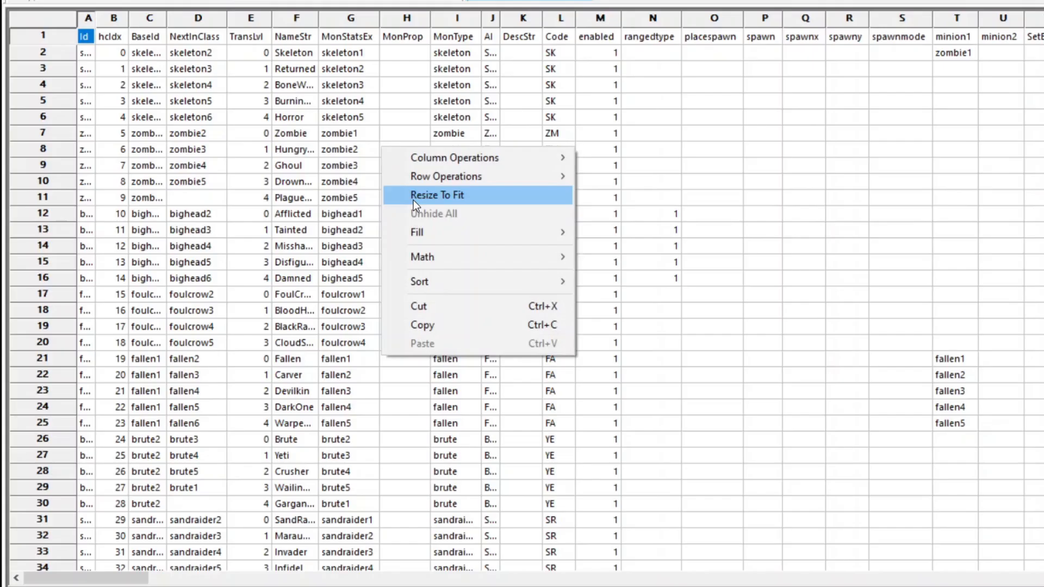
{"action": "left_click", "coordinate": [375, 256]}
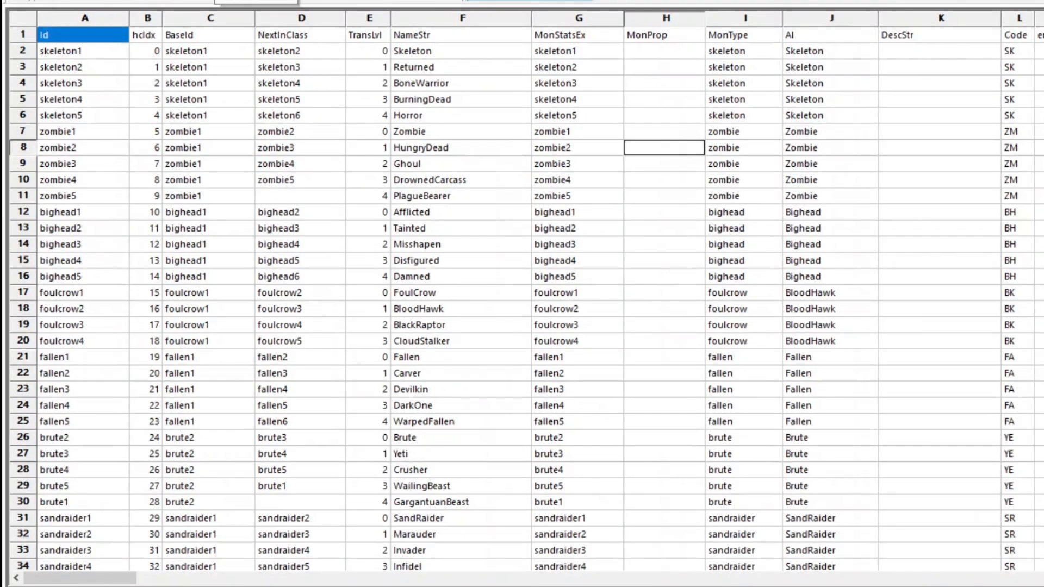
{"action": "left_click", "coordinate": [216, 1]}
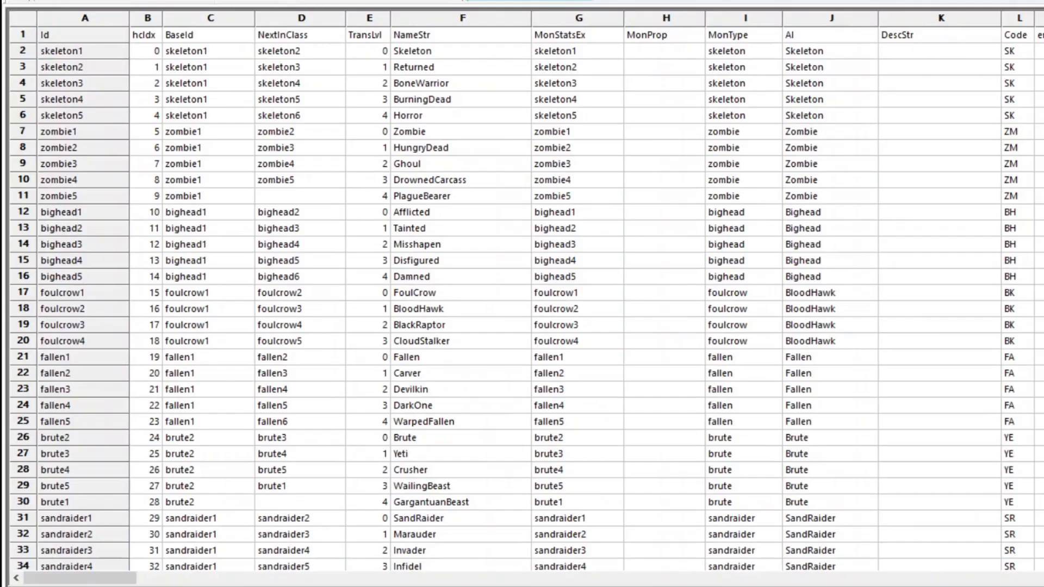
{"action": "left_click", "coordinate": [479, 1]}
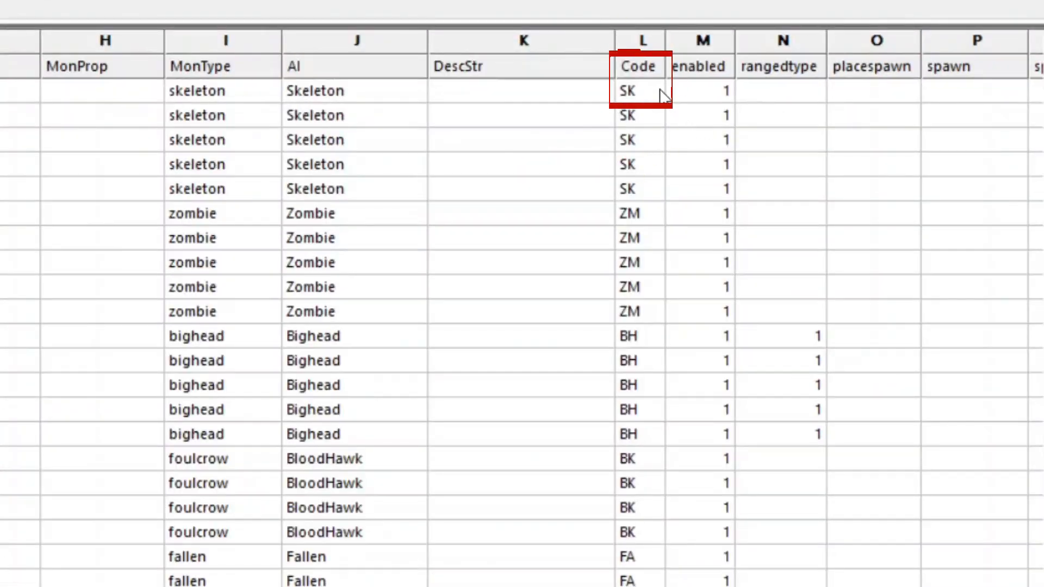
- Switch to DR. Tester, filter the file list to data\global\monsters\SK and load COF\SKA11HS.COF
{"action": "left_click", "coordinate": [652, 92]}
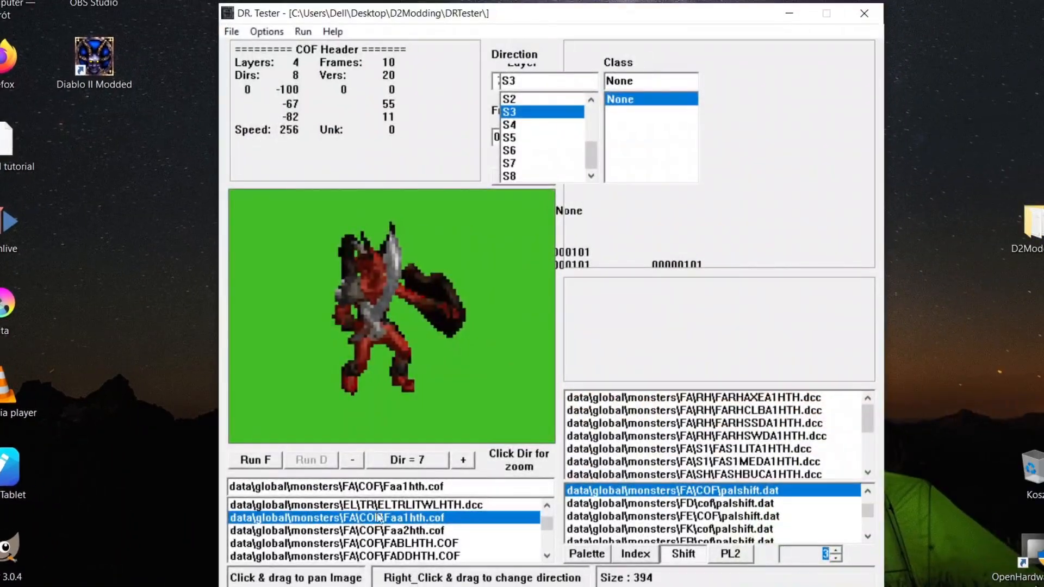
{"action": "scroll", "coordinate": [738, 530], "scroll_direction": "down", "scroll_amount": 2}
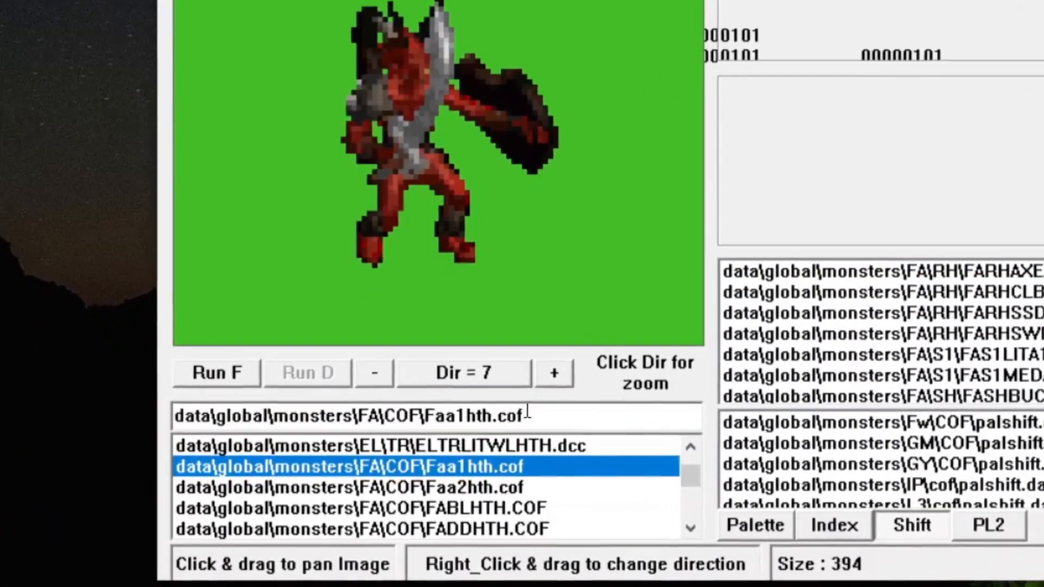
{"action": "double_click", "coordinate": [351, 490]}
{"action": "left_click_drag", "start_coordinate": [365, 384], "coordinate": [590, 384]}
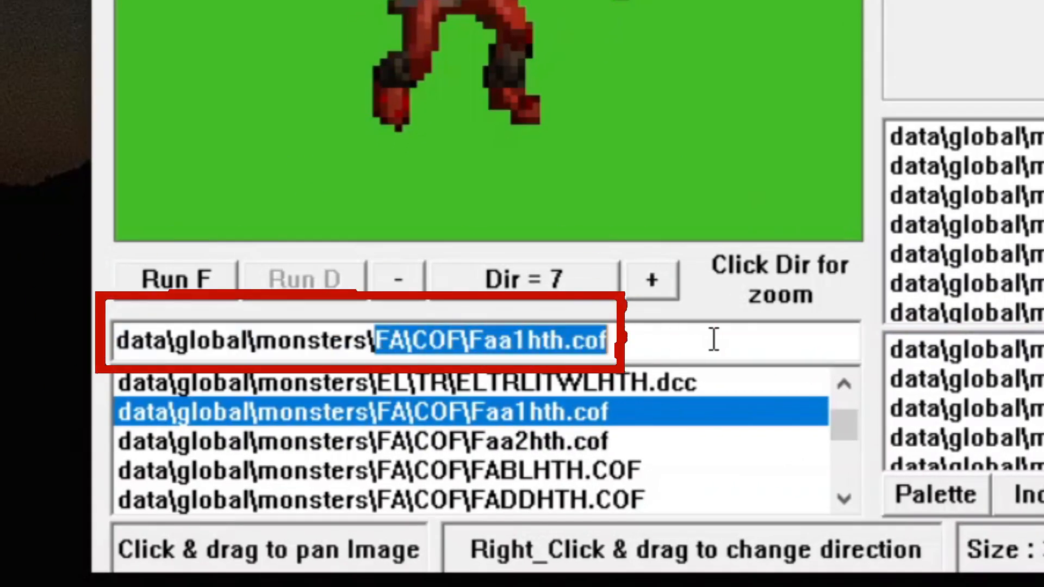
{"action": "type", "text": "SK"}
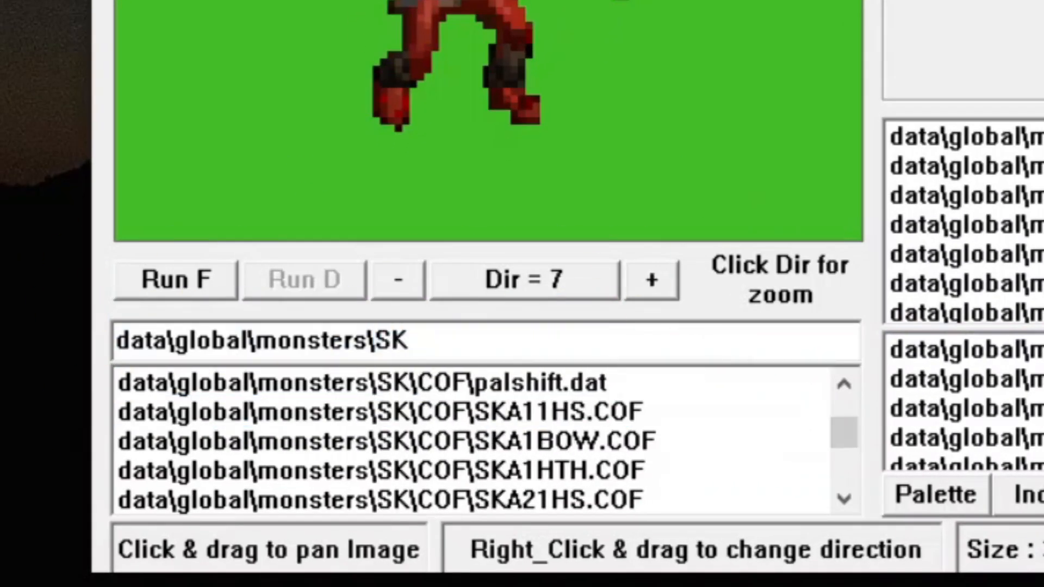
{"action": "left_click", "coordinate": [598, 411]}
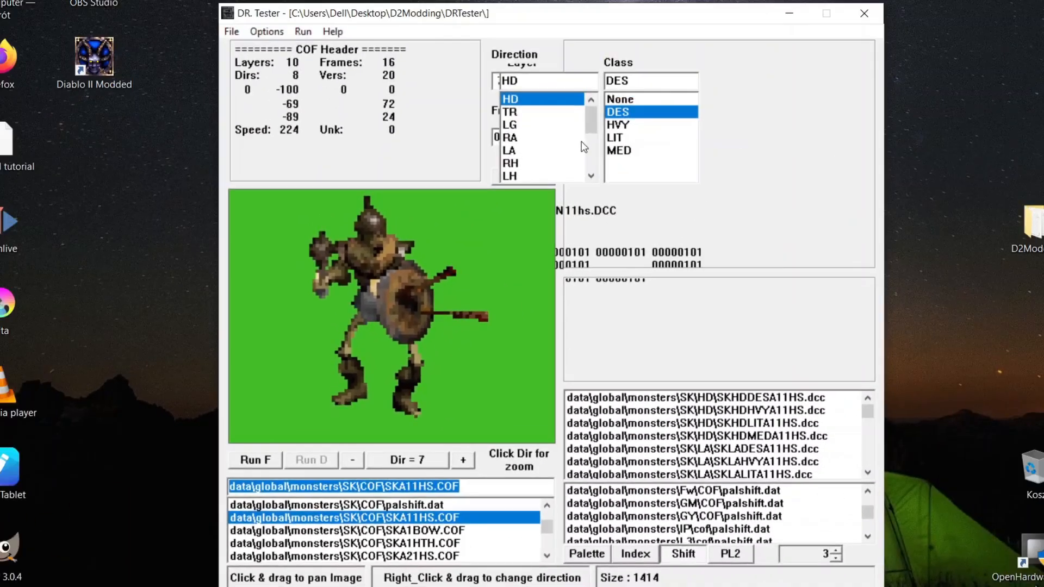
- Try the other armor classes on the skeleton and set both its HD and TR layers to MED
{"action": "left_click", "coordinate": [628, 123]}
{"action": "left_click", "coordinate": [634, 136]}
{"action": "left_click", "coordinate": [637, 151]}
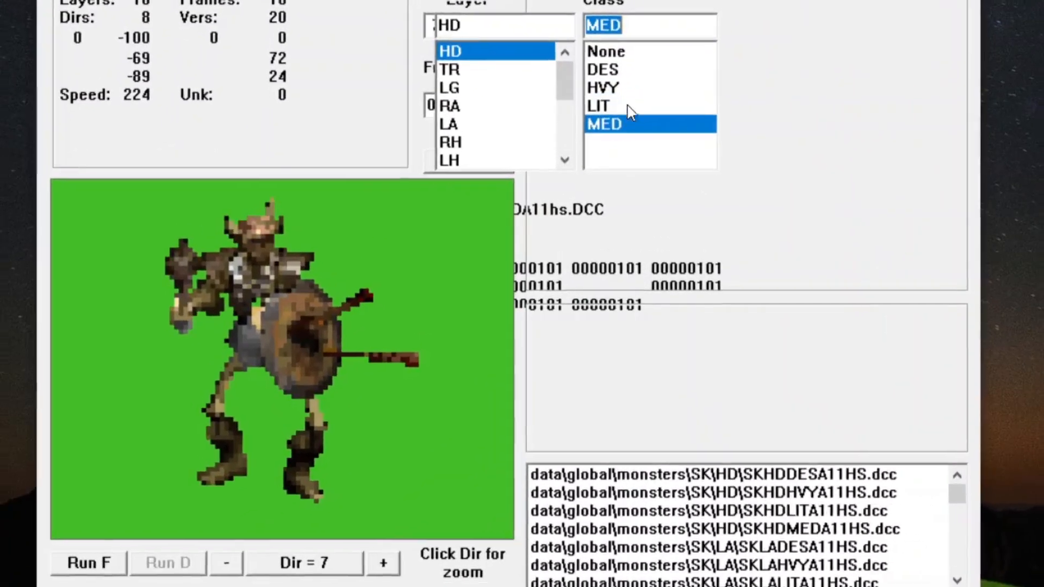
{"action": "left_click", "coordinate": [533, 59]}
{"action": "left_click", "coordinate": [533, 69]}
{"action": "left_click", "coordinate": [637, 88]}
{"action": "left_click", "coordinate": [640, 109]}
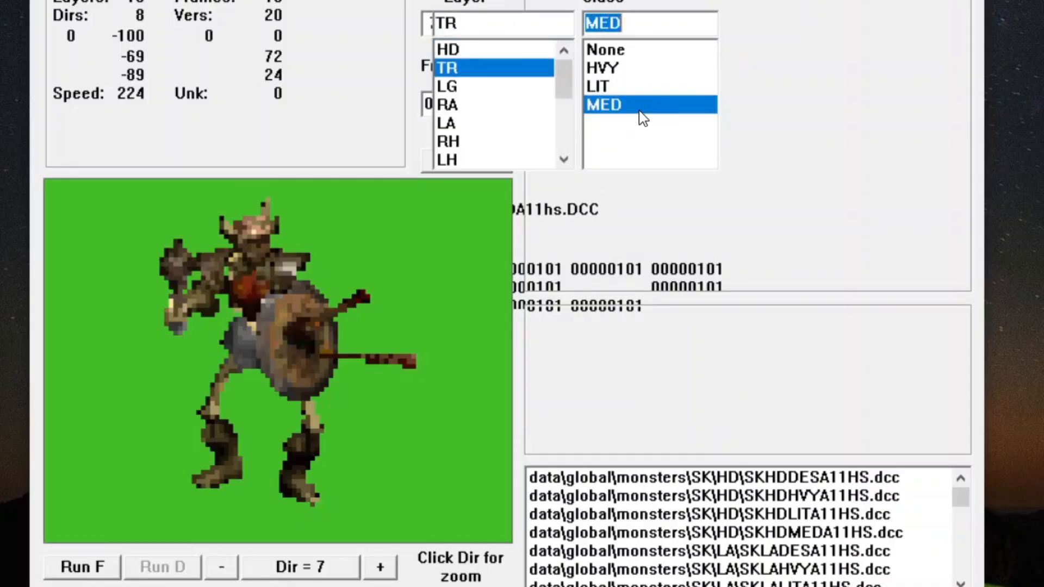
- Step through the LG and RA layers, set the RH layer's weapon class to SCM, and select the LA layer
{"action": "left_click", "coordinate": [530, 87]}
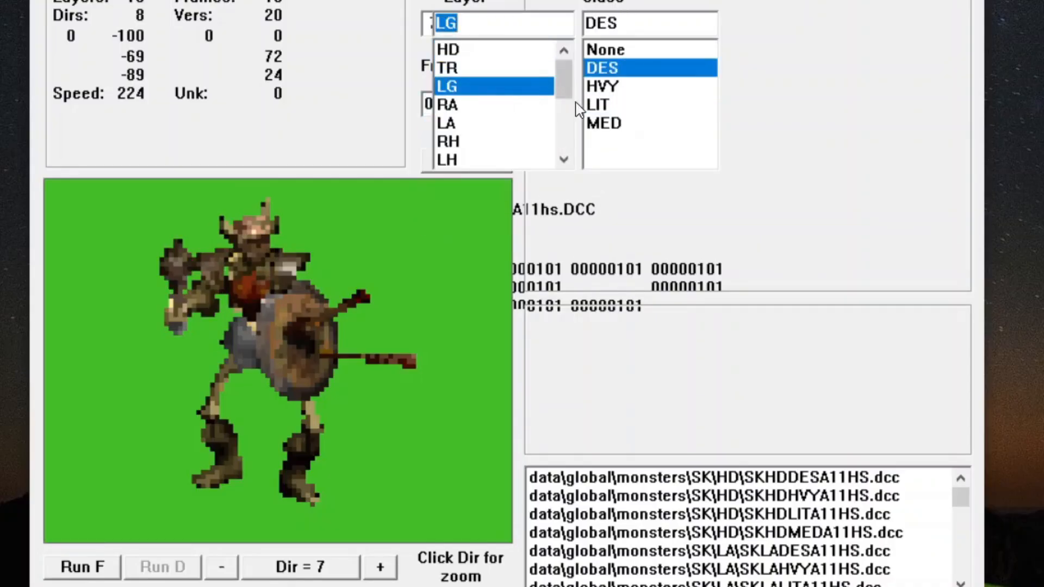
{"action": "left_click", "coordinate": [541, 105]}
{"action": "left_click", "coordinate": [547, 142]}
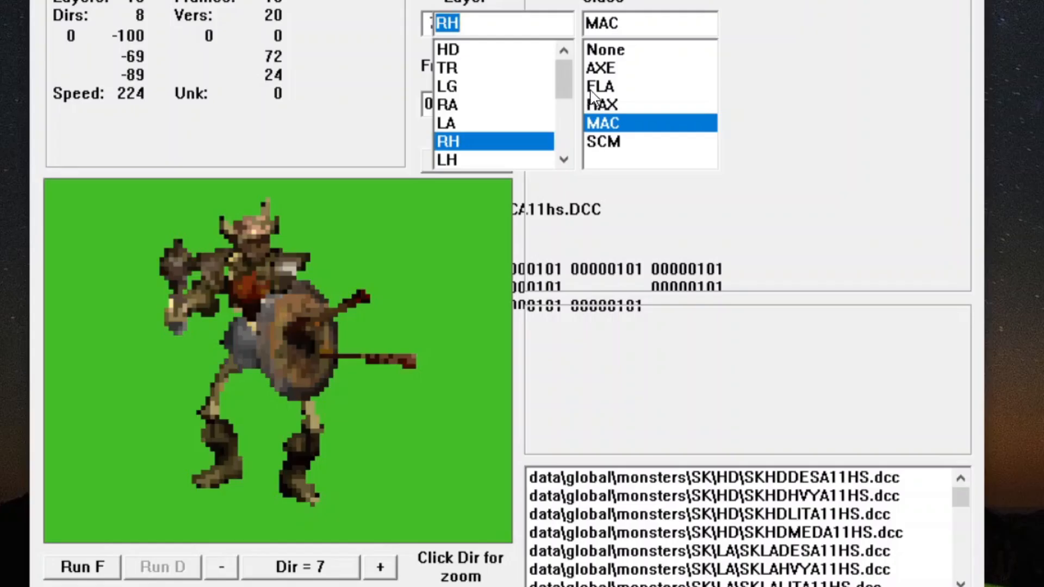
{"action": "left_click", "coordinate": [597, 106]}
{"action": "left_click", "coordinate": [514, 125]}
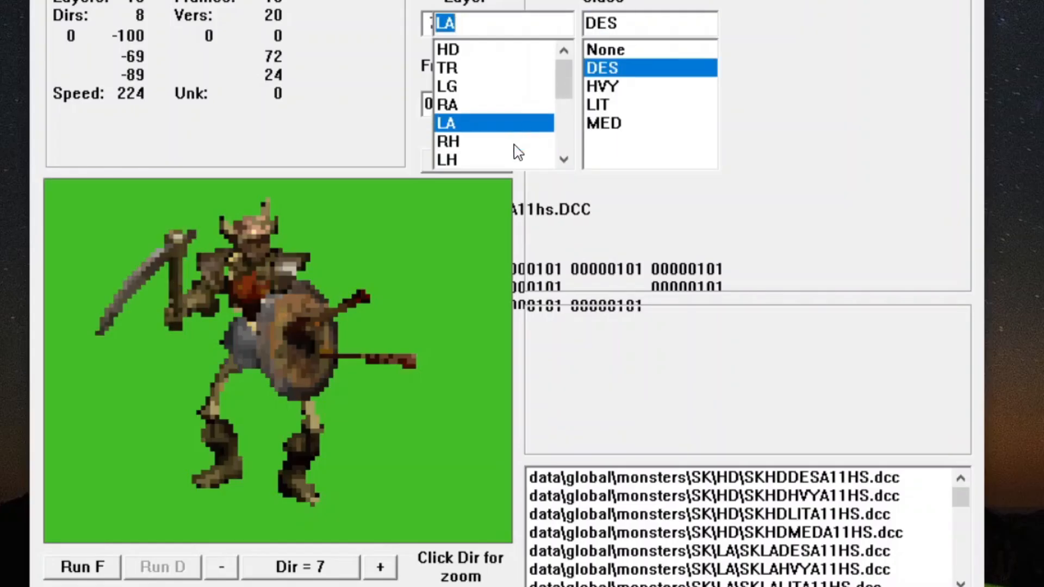
- Try the FLA and HAX weapon classes on the skeleton's RH layer and switch the preview control from direction to frame
{"action": "left_click", "coordinate": [518, 142]}
{"action": "left_click", "coordinate": [606, 88]}
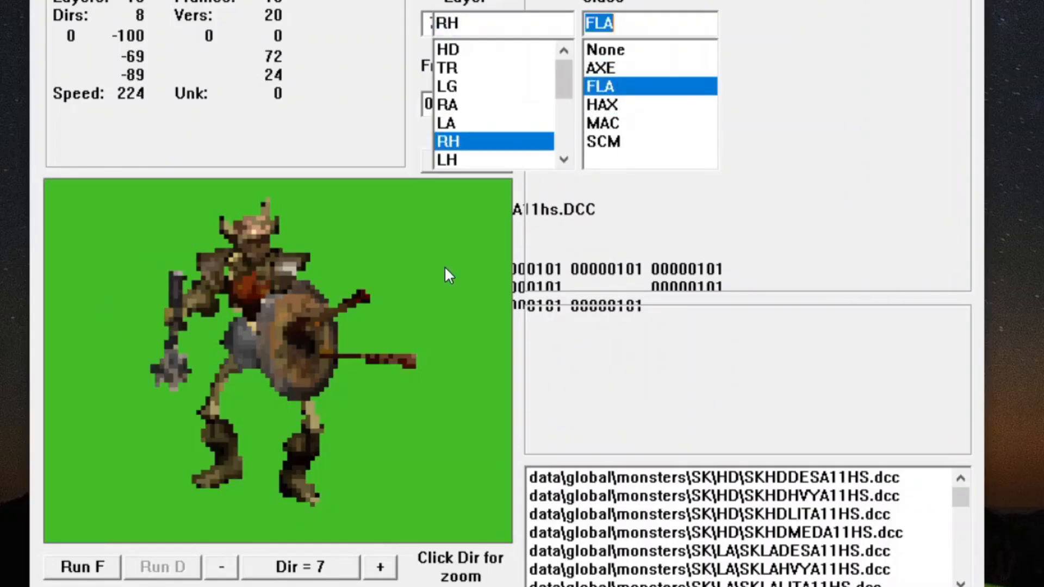
{"action": "left_click", "coordinate": [334, 576]}
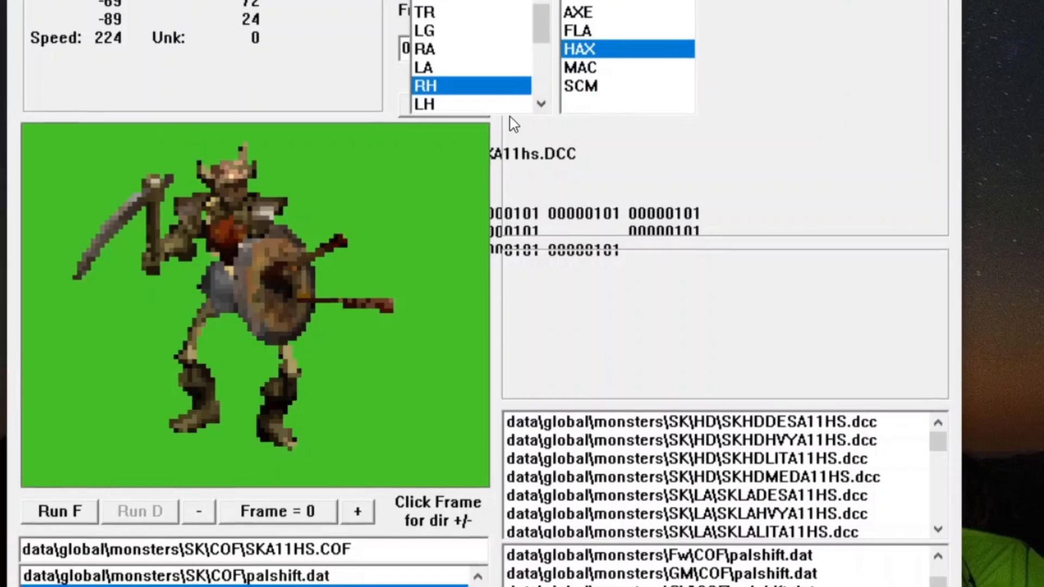
- Apply the palette shift file data\global\monsters\SK\COF\palshift.dat to the skeleton
{"action": "scroll", "coordinate": [484, 93], "scroll_direction": "down", "scroll_amount": 1}
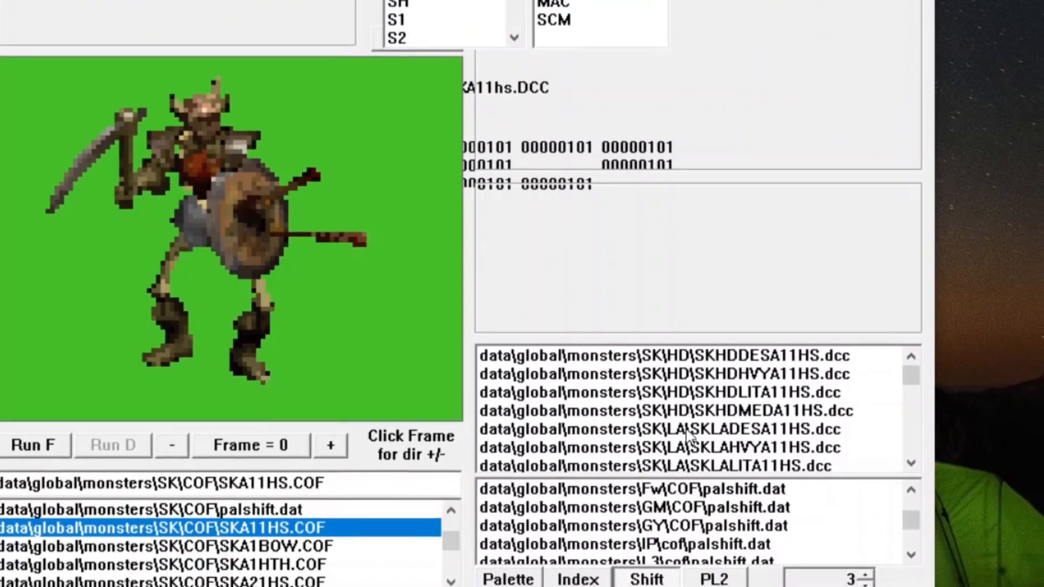
{"action": "scroll", "coordinate": [682, 544], "scroll_direction": "down", "scroll_amount": 4}
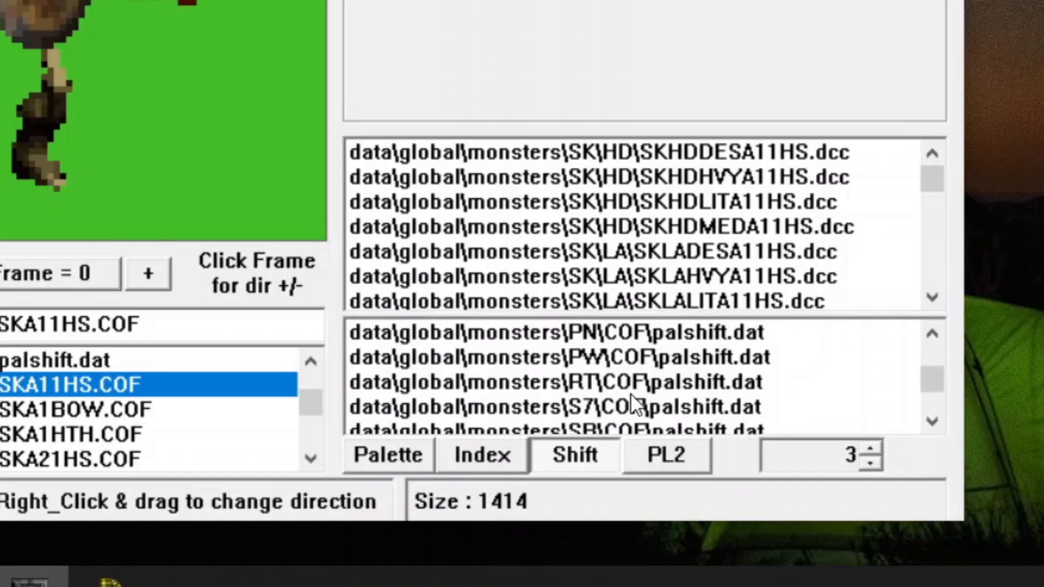
{"action": "scroll", "coordinate": [631, 393], "scroll_direction": "down", "scroll_amount": 5}
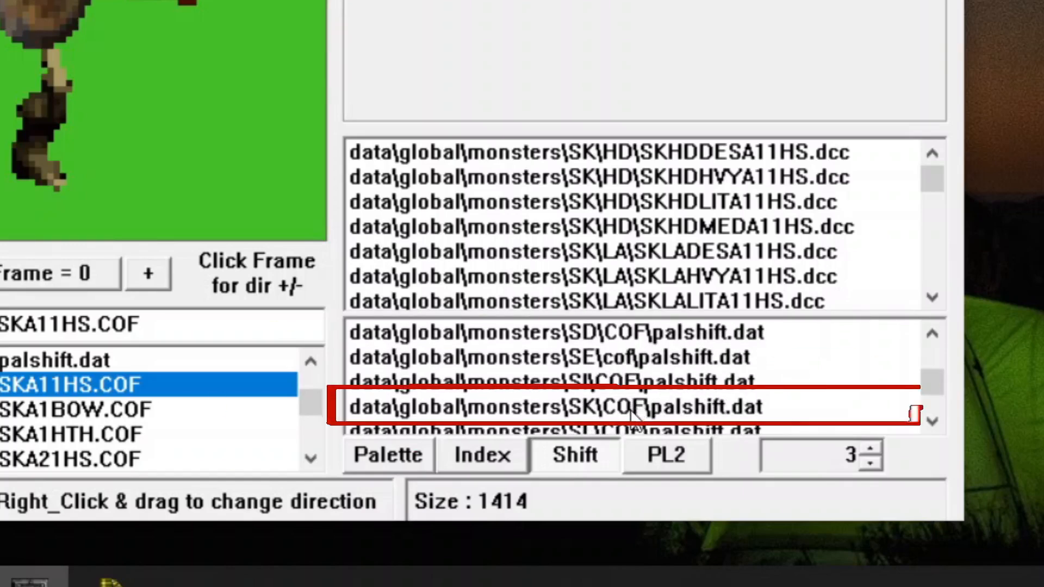
{"action": "left_click", "coordinate": [634, 407]}
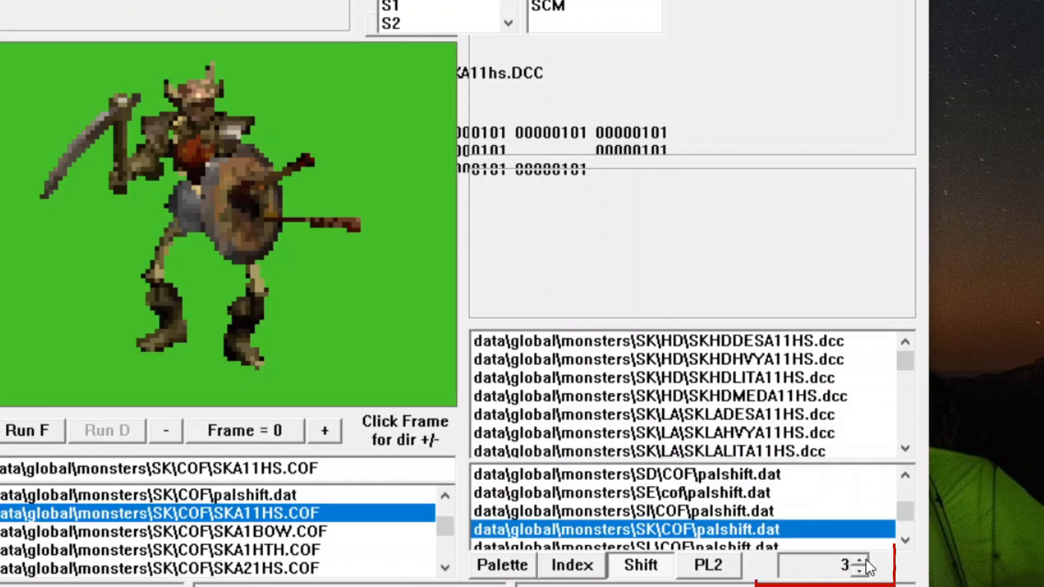
- Raise the palette shift number one variant at a time up to 8 to compare the skeleton's colour variants
{"action": "left_click", "coordinate": [860, 561]}
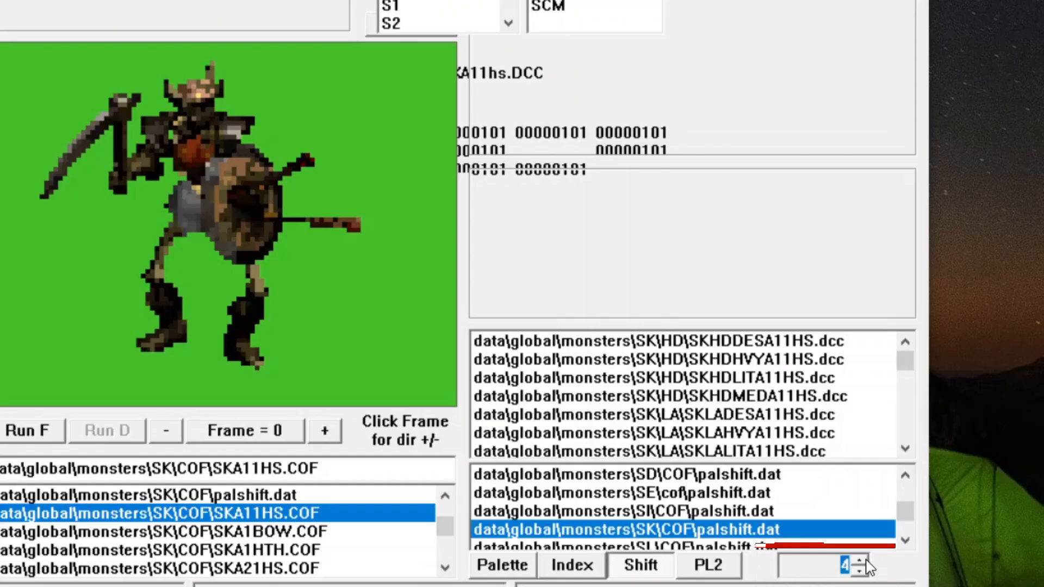
{"action": "left_click", "coordinate": [861, 561]}
{"action": "left_click", "coordinate": [865, 561]}
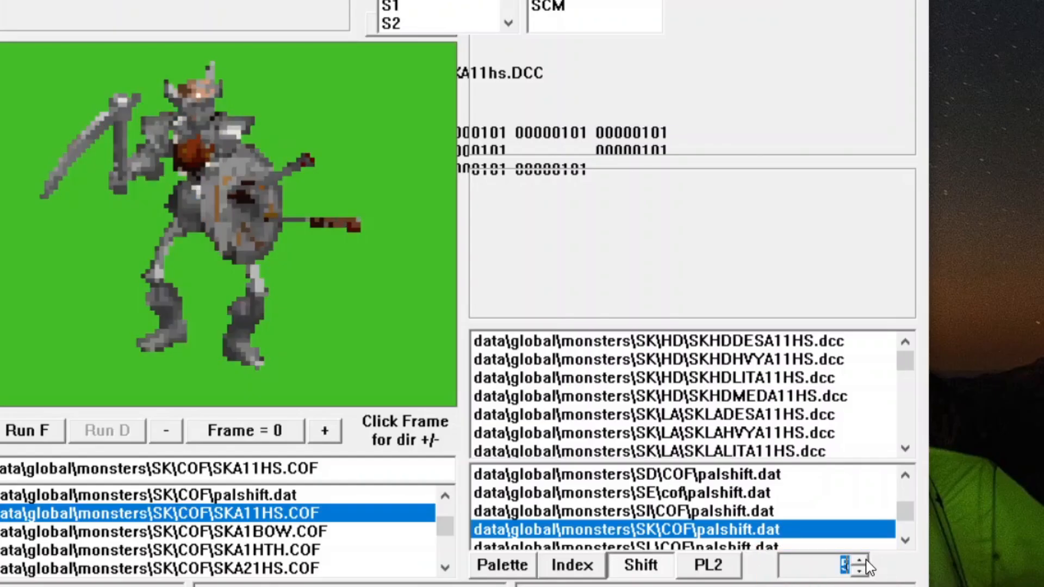
{"action": "left_click", "coordinate": [861, 562]}
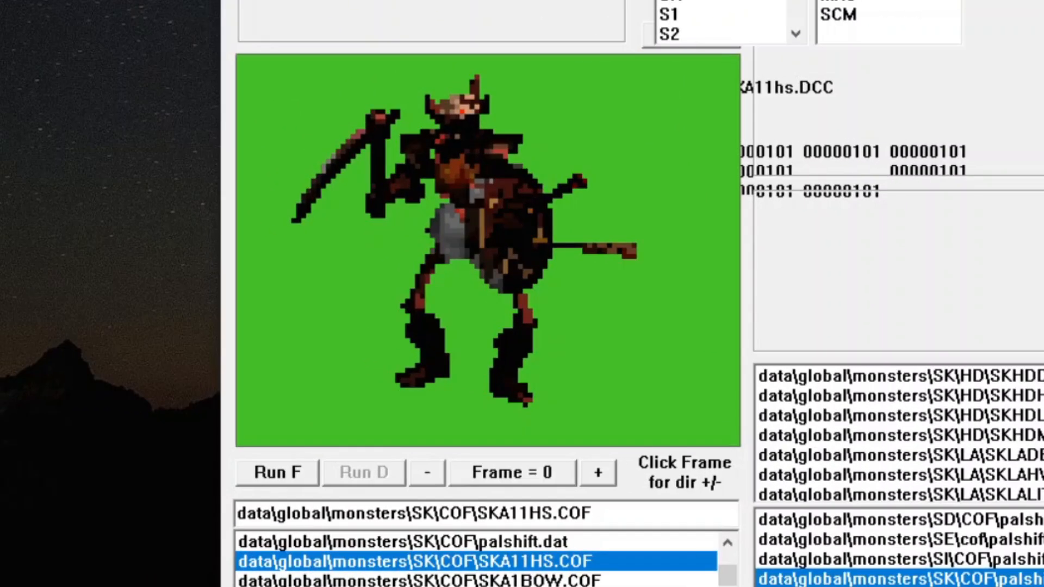
- Shift the skeleton slightly sideways in the preview and turn it through its directions, ending at direction 3
{"action": "left_click_drag", "start_coordinate": [510, 183], "coordinate": [534, 183]}
{"action": "scroll", "coordinate": [720, 16], "scroll_direction": "up", "scroll_amount": 1}
{"action": "scroll", "coordinate": [720, 21], "scroll_direction": "up", "scroll_amount": 1}
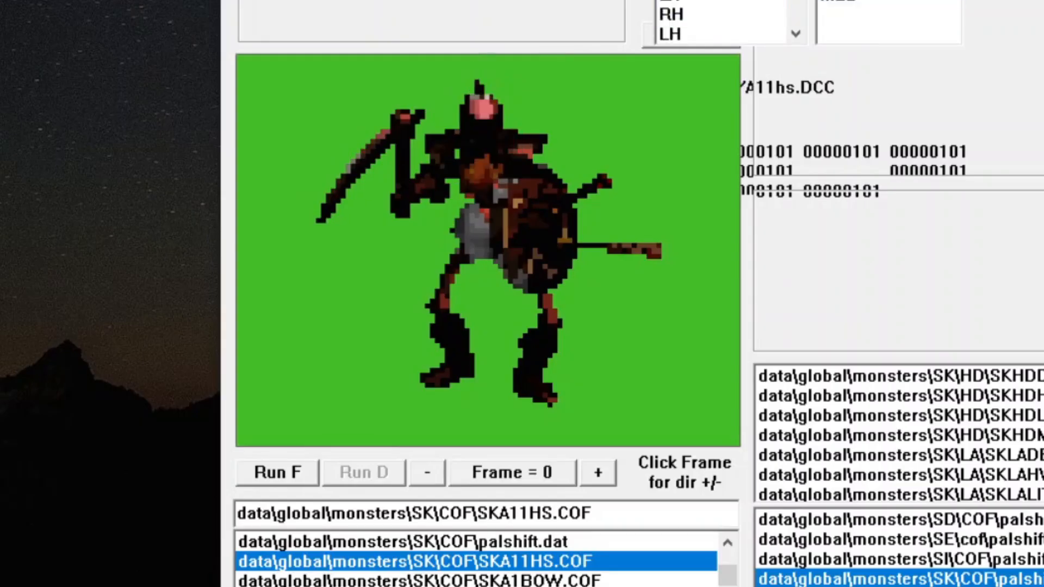
{"action": "left_click", "coordinate": [512, 472]}
{"action": "left_click", "coordinate": [598, 474]}
{"action": "left_click", "coordinate": [597, 474]}
{"action": "left_click", "coordinate": [597, 474]}
{"action": "left_click", "coordinate": [598, 474]}
{"action": "left_click", "coordinate": [598, 474]}
{"action": "double_click", "coordinate": [427, 472]}
{"action": "double_click", "coordinate": [428, 472]}
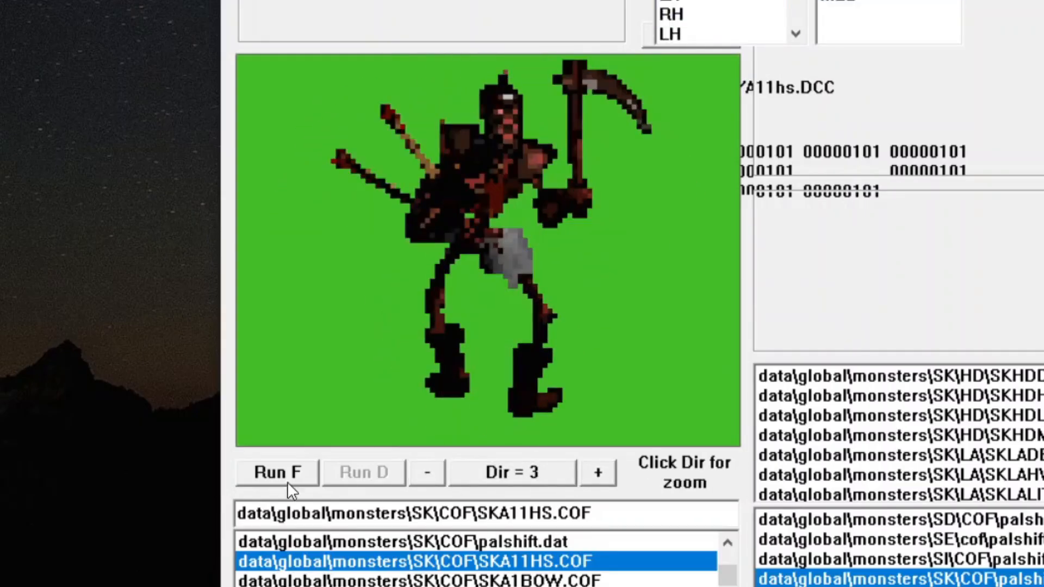
- Load COF\SKA1BOW.COF, run its frame animation and rotate the skeleton to direction 6
{"action": "left_click", "coordinate": [478, 579]}
{"action": "left_click", "coordinate": [282, 473]}
{"action": "left_click", "coordinate": [435, 473]}
{"action": "left_click", "coordinate": [435, 472]}
{"action": "double_click", "coordinate": [434, 473]}
{"action": "left_click", "coordinate": [435, 473]}
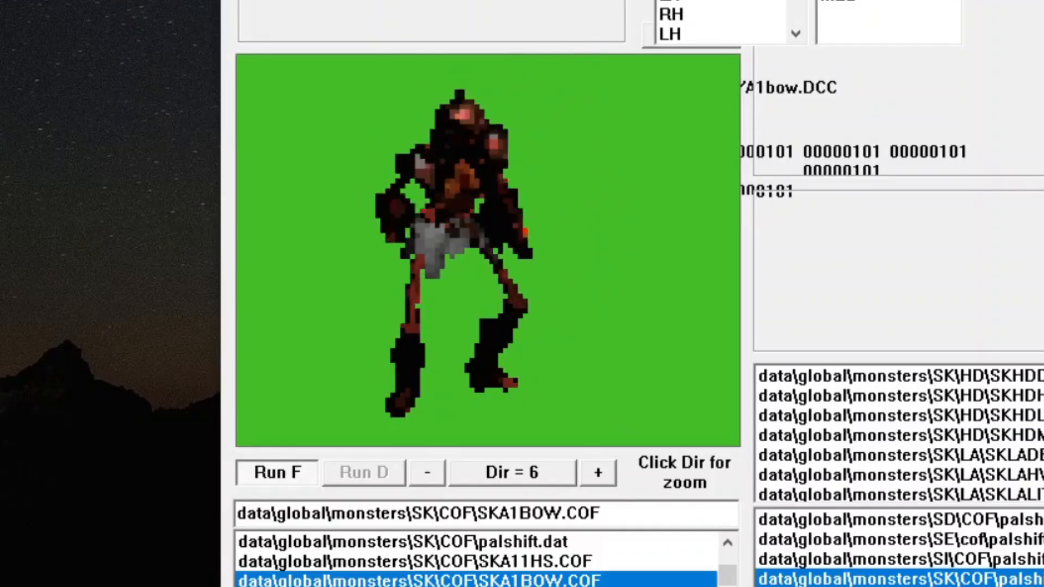
- Load COF\SKA1HTH.COF, stop the frame animation and give the S4 and S5 layers a glowing hand effect
{"action": "left_click", "coordinate": [478, 585]}
{"action": "left_click", "coordinate": [280, 472]}
{"action": "left_click", "coordinate": [859, 1]}
{"action": "scroll", "coordinate": [759, 1], "scroll_direction": "down", "scroll_amount": 1}
{"action": "scroll", "coordinate": [759, 1], "scroll_direction": "down", "scroll_amount": 1}
{"action": "left_click", "coordinate": [756, 14]}
{"action": "left_click", "coordinate": [824, 2]}
{"action": "left_click", "coordinate": [761, 34]}
{"action": "left_click", "coordinate": [834, 2]}
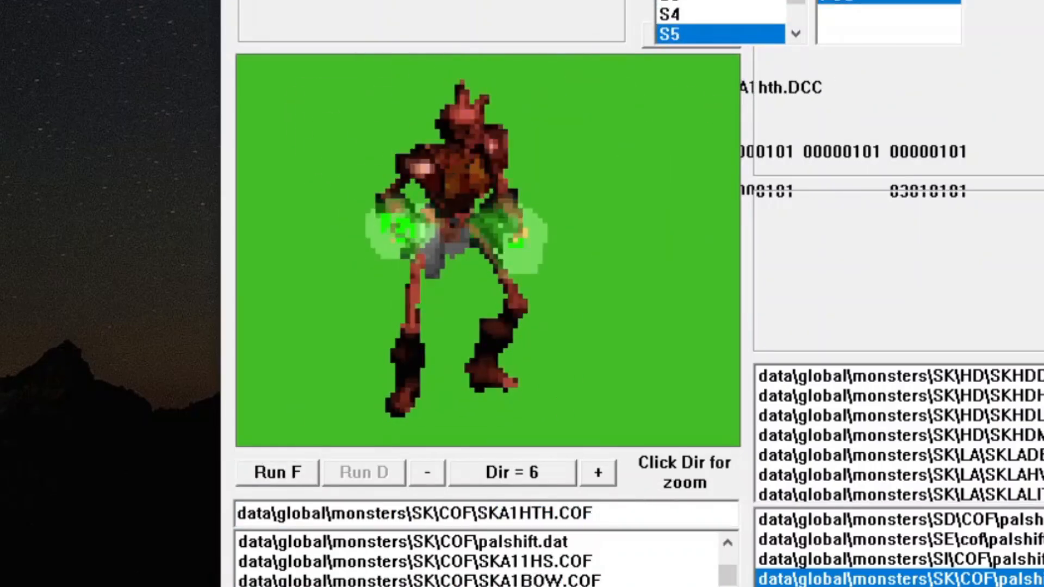
- Look through the SKA11HS and SKA1HTH animations again, turn the skeleton to direction 7 and load COF\SKA21HS.COF
{"action": "left_click", "coordinate": [564, 560]}
{"action": "left_click", "coordinate": [565, 586]}
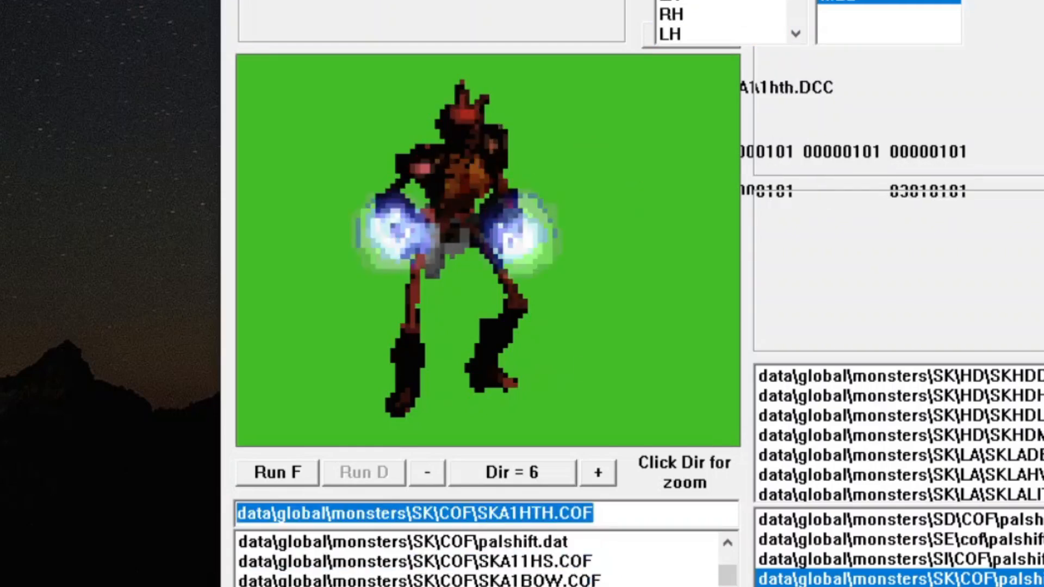
{"action": "left_click", "coordinate": [565, 563]}
{"action": "left_click", "coordinate": [597, 473]}
{"action": "left_click", "coordinate": [625, 586]}
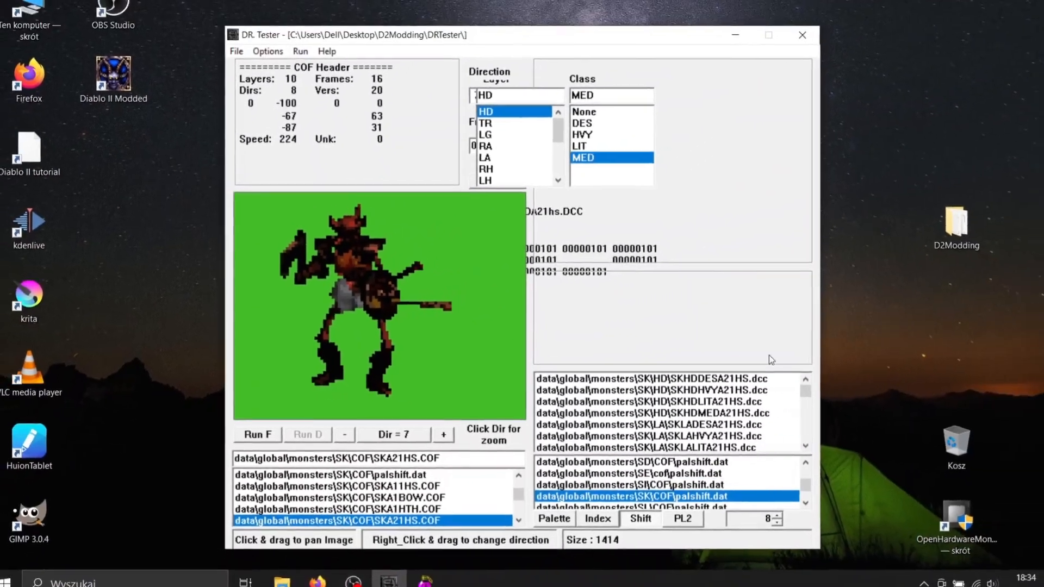
- Minimize DR. Tester, switch to AFJ SheetEdit and select the TransLvl cell of skeleton1 in monstats.txt
{"action": "left_click", "coordinate": [708, 50]}
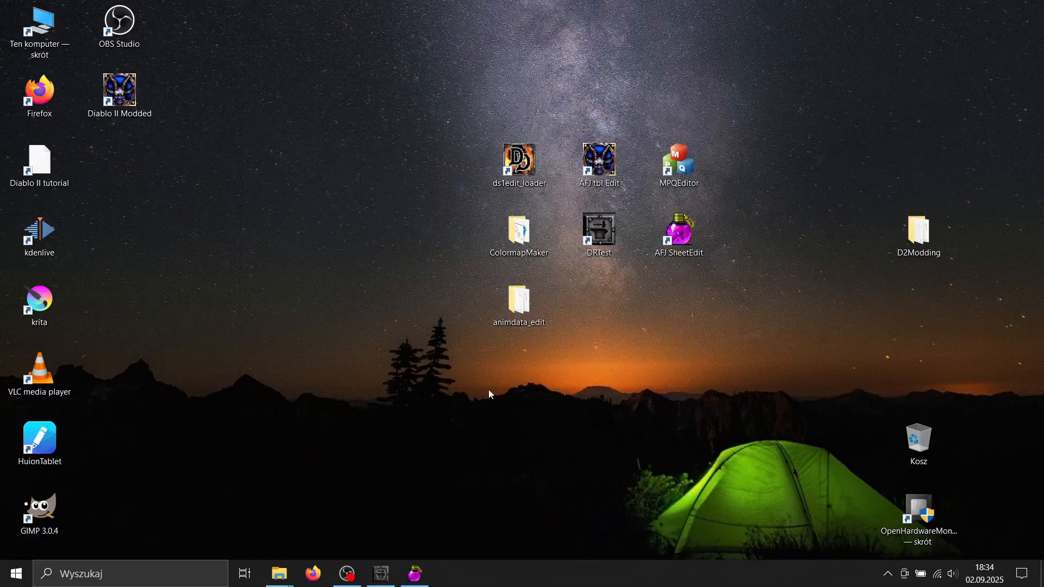
{"action": "left_click", "coordinate": [414, 574]}
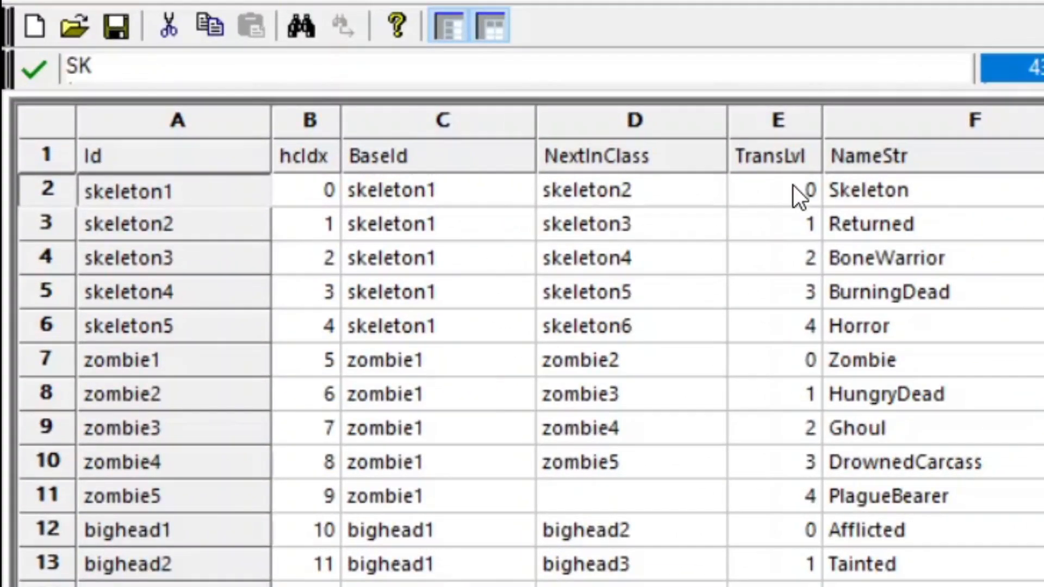
{"action": "left_click", "coordinate": [792, 187]}
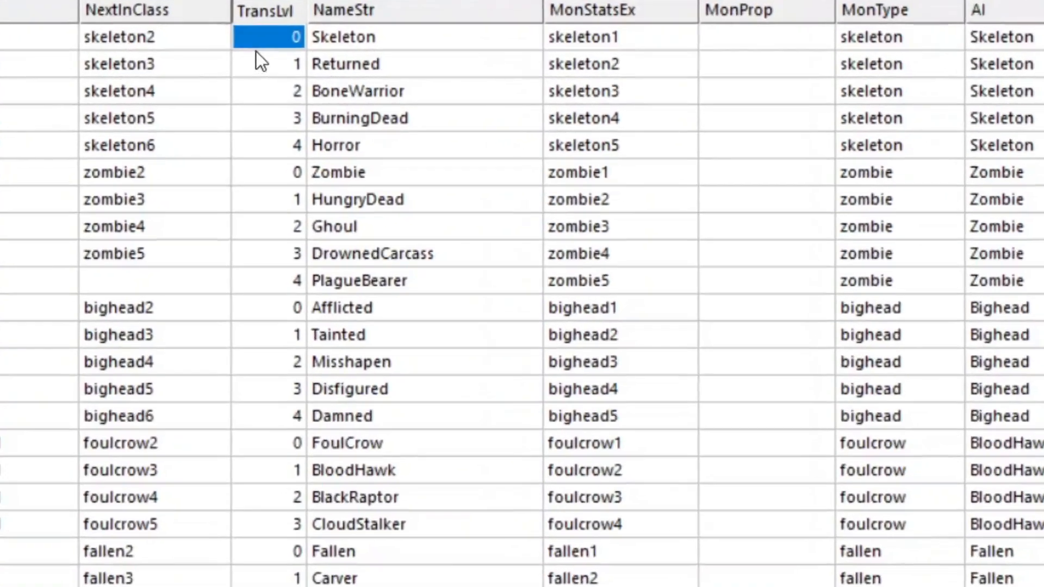
- Add 1 new row to the end of monstats.txt
{"action": "right_click", "coordinate": [364, 58]}
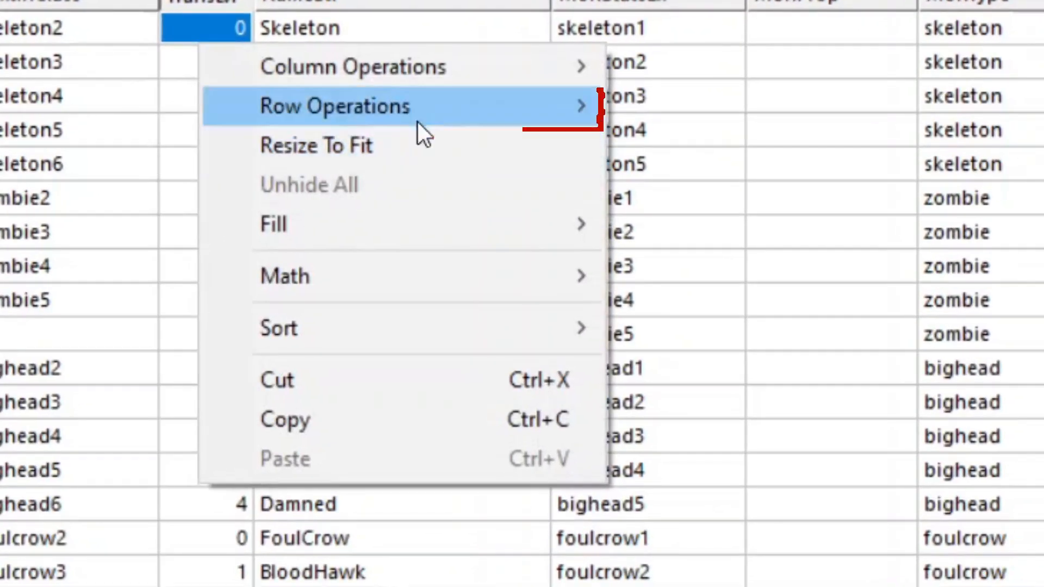
{"action": "mouse_move", "coordinate": [555, 98]}
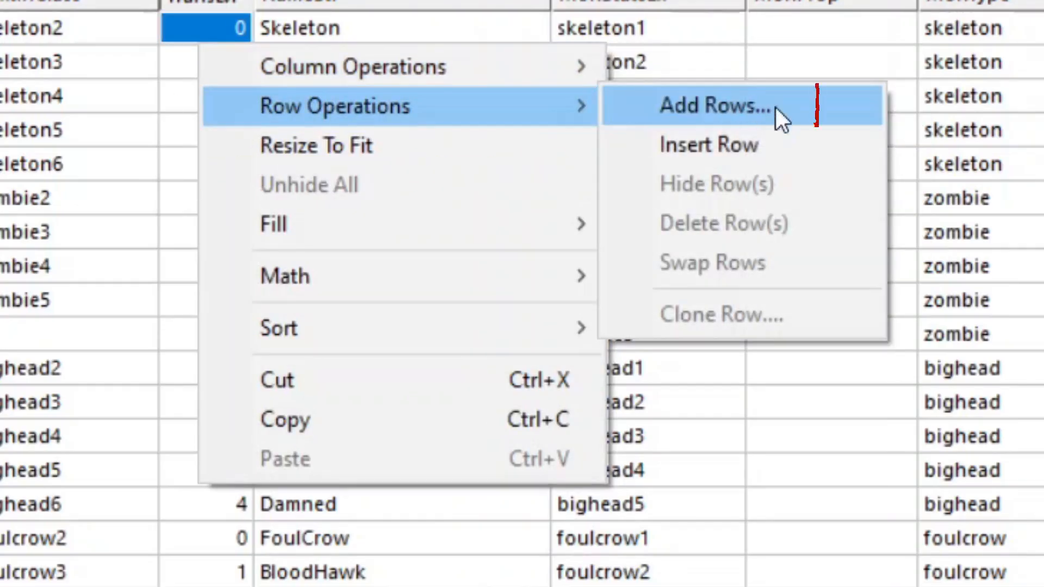
{"action": "left_click", "coordinate": [805, 121]}
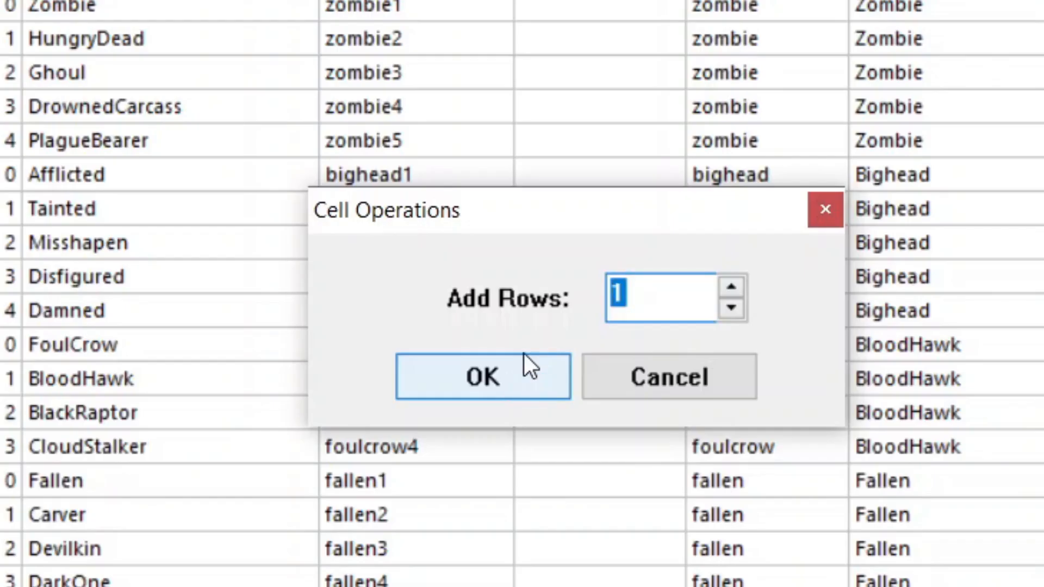
{"action": "left_click", "coordinate": [499, 375]}
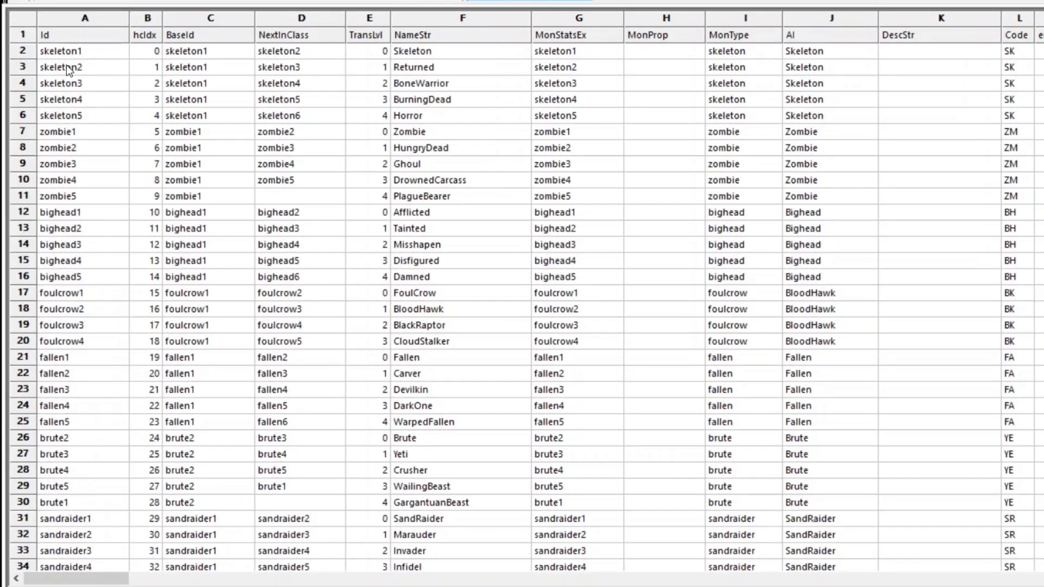
- Copy the entire skeleton5 row and paste it into the empty row 737 at the end of the sheet
{"action": "left_click", "coordinate": [75, 116]}
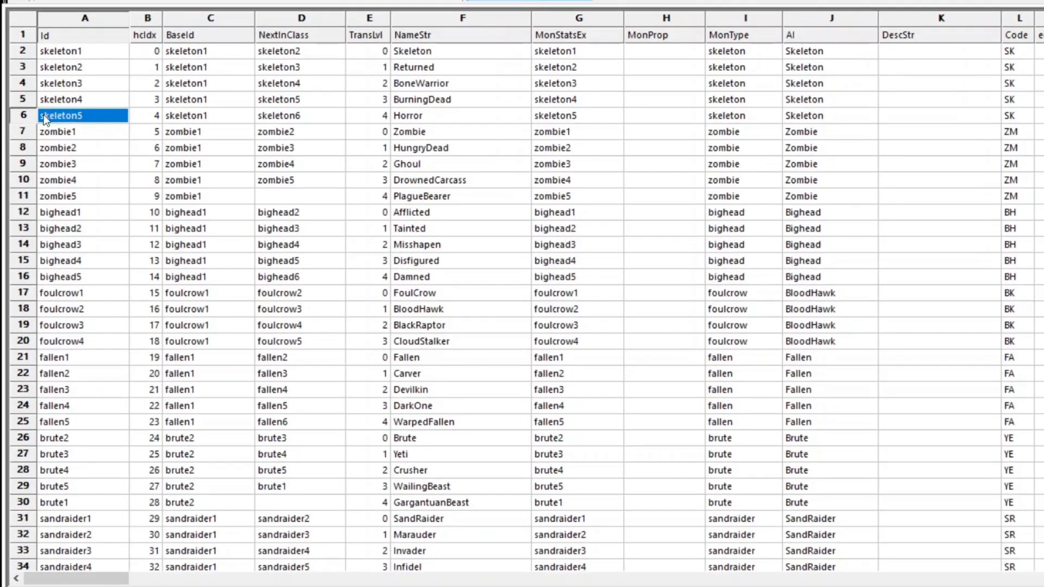
{"action": "left_click", "coordinate": [25, 114]}
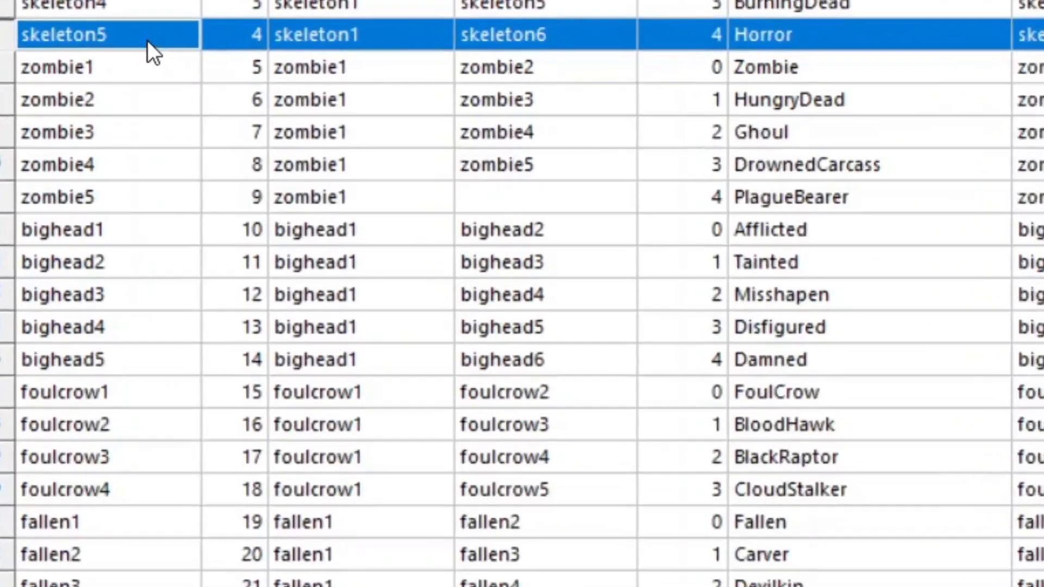
{"action": "right_click", "coordinate": [148, 40]}
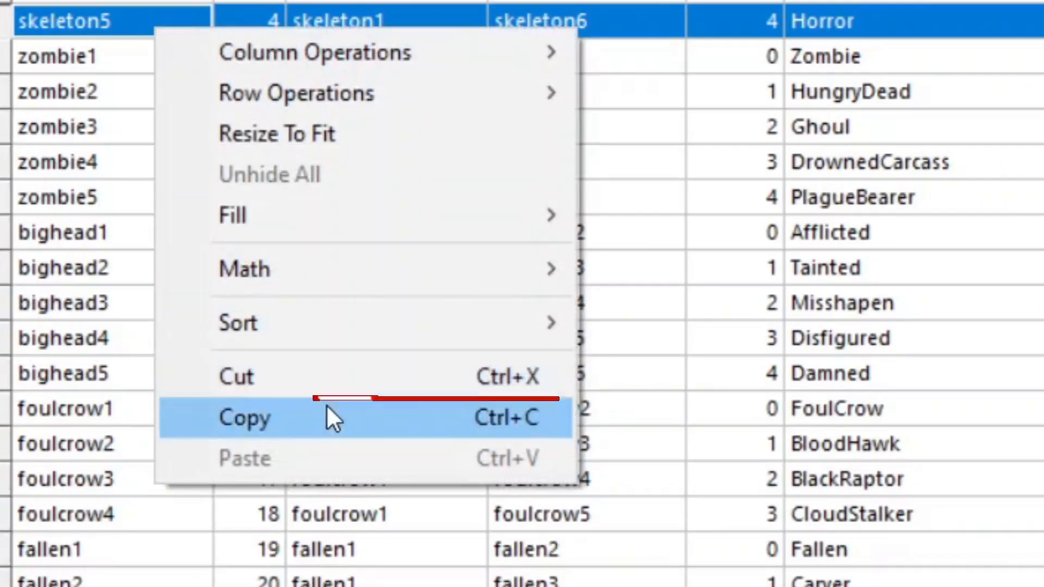
{"action": "left_click", "coordinate": [332, 418]}
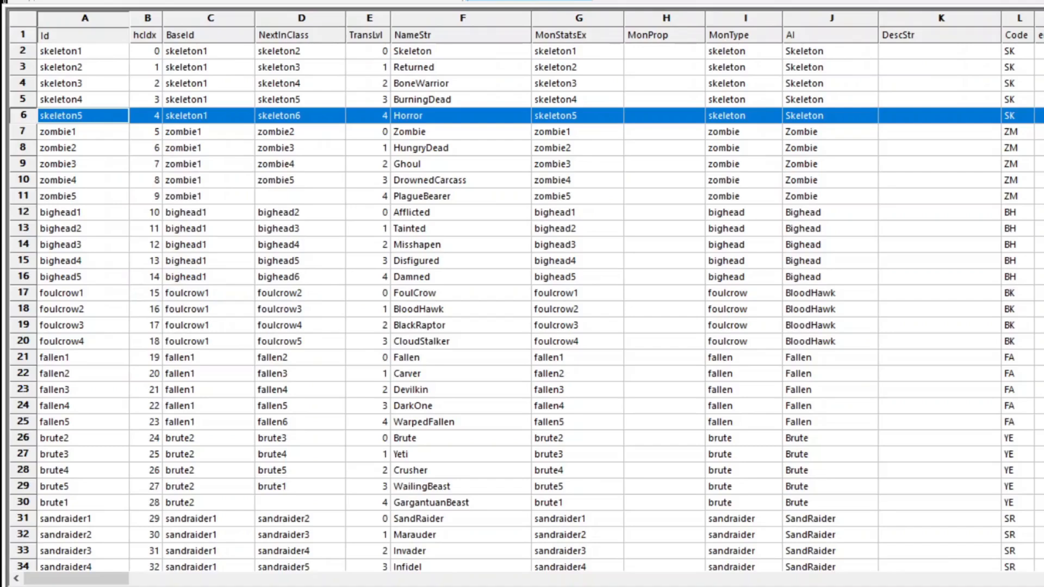
{"action": "scroll", "coordinate": [404, 523], "scroll_direction": "down", "scroll_amount": 20}
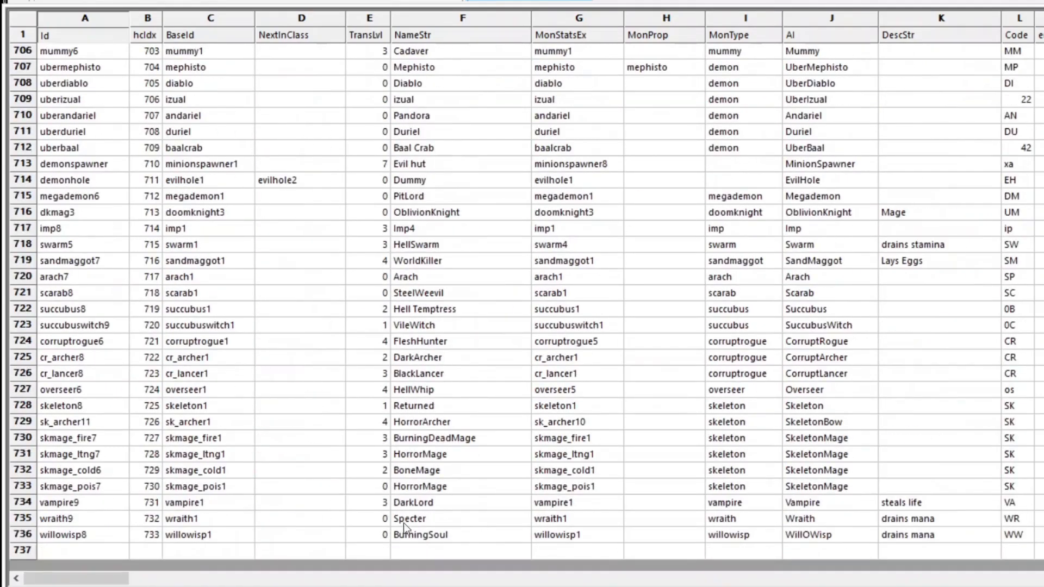
{"action": "left_click", "coordinate": [101, 553]}
{"action": "right_click", "coordinate": [101, 553]}
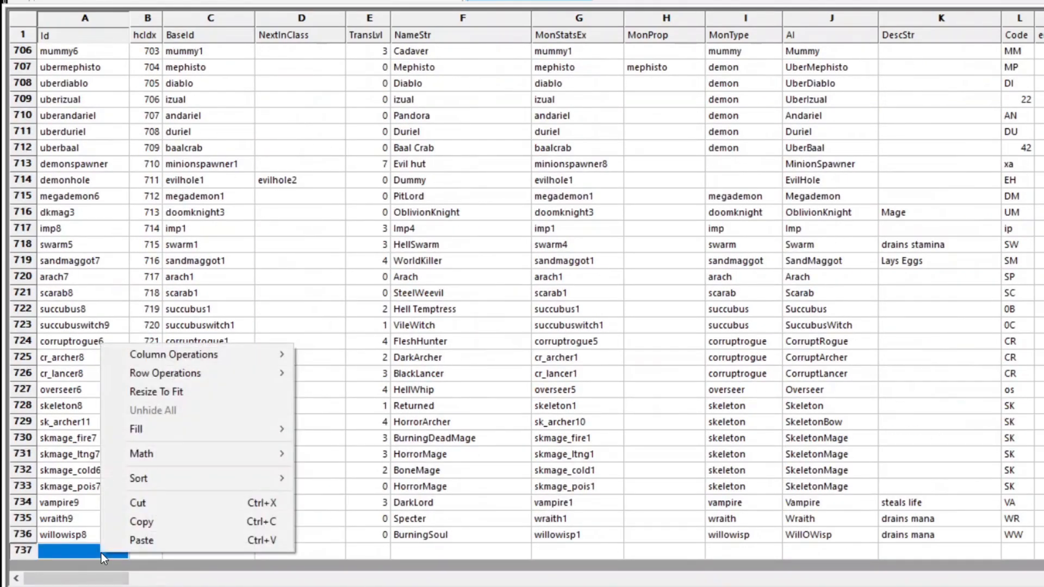
{"action": "left_click", "coordinate": [125, 545]}
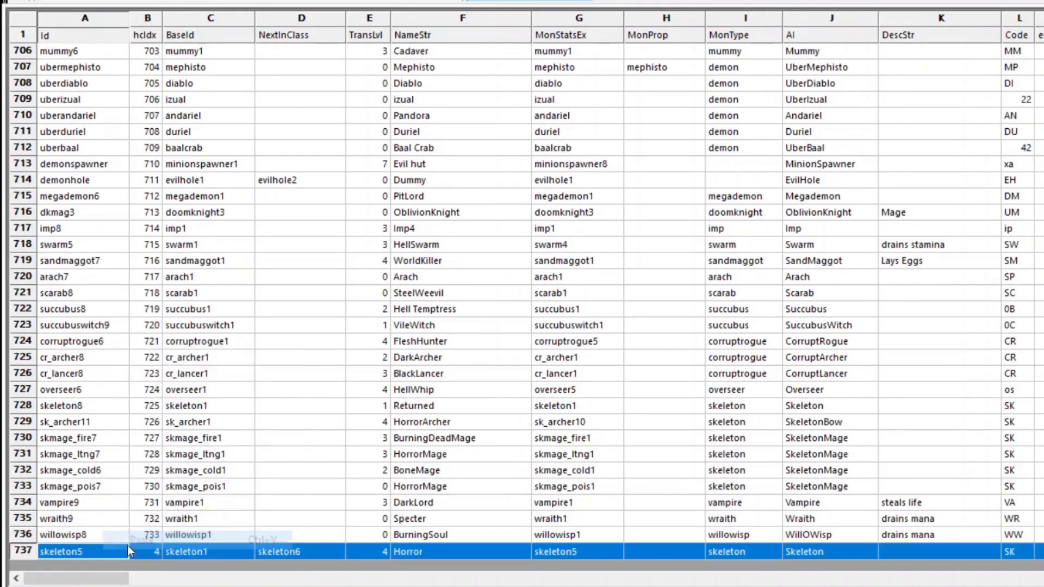
- Set the hcIdx of the pasted skeleton5 row 737 to 734
{"action": "left_click", "coordinate": [181, 521]}
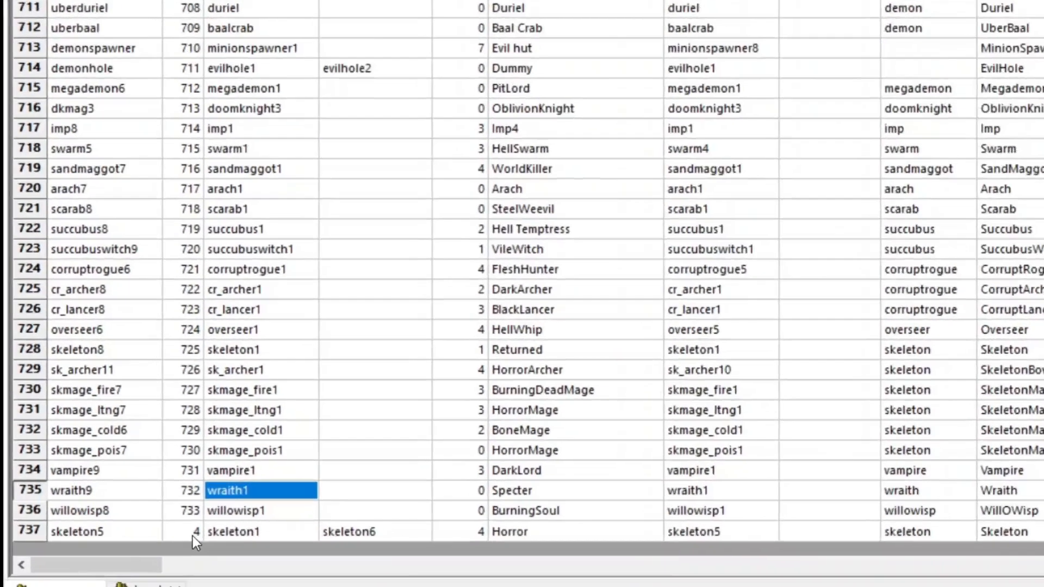
{"action": "left_click", "coordinate": [147, 551]}
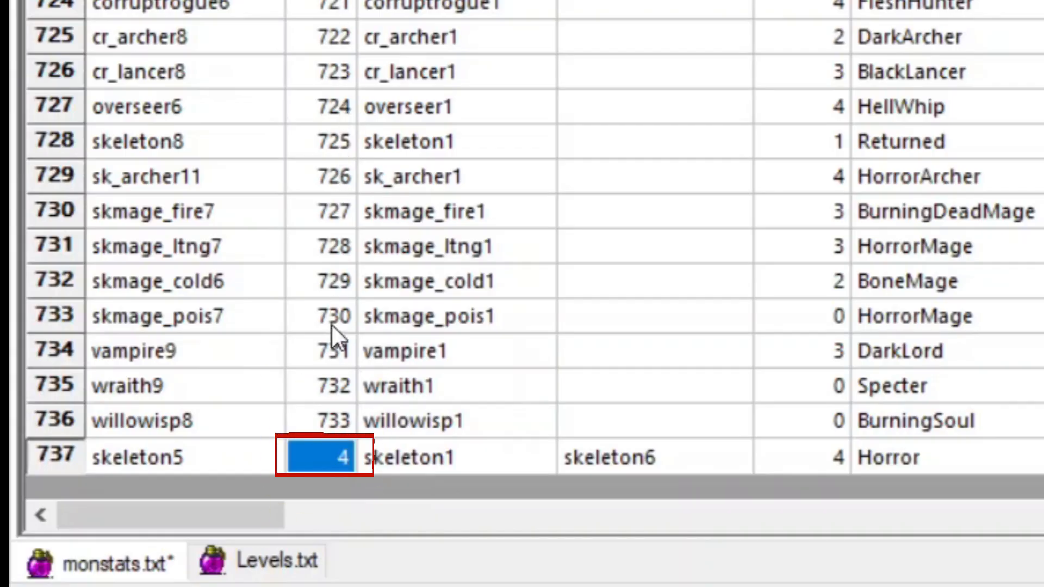
{"action": "double_click", "coordinate": [331, 455]}
{"action": "type", "text": "734"}
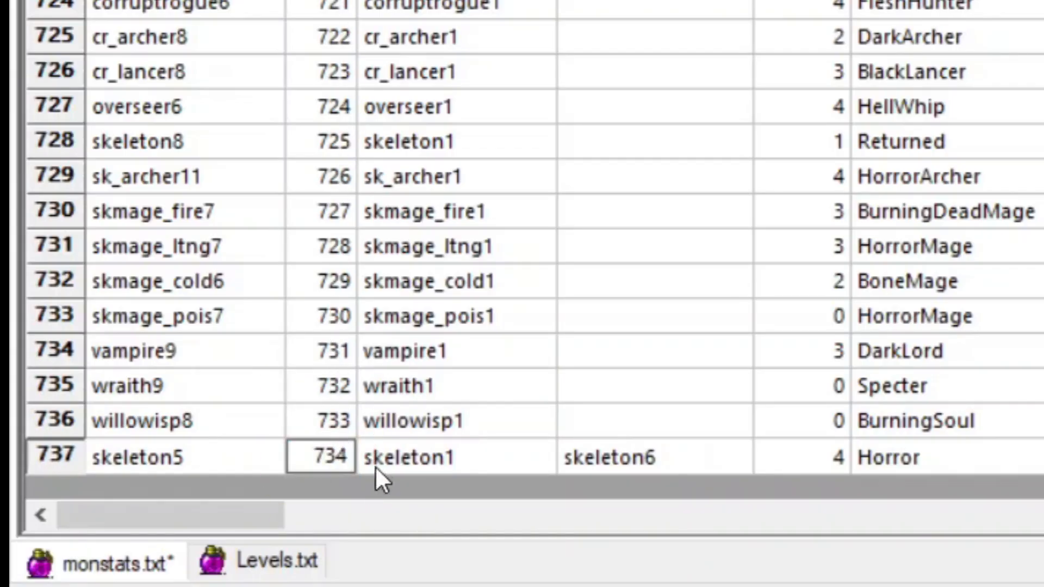
- Clear the NextInClass value in row 737 and select that row's TransLvl cell
{"action": "left_click", "coordinate": [577, 450]}
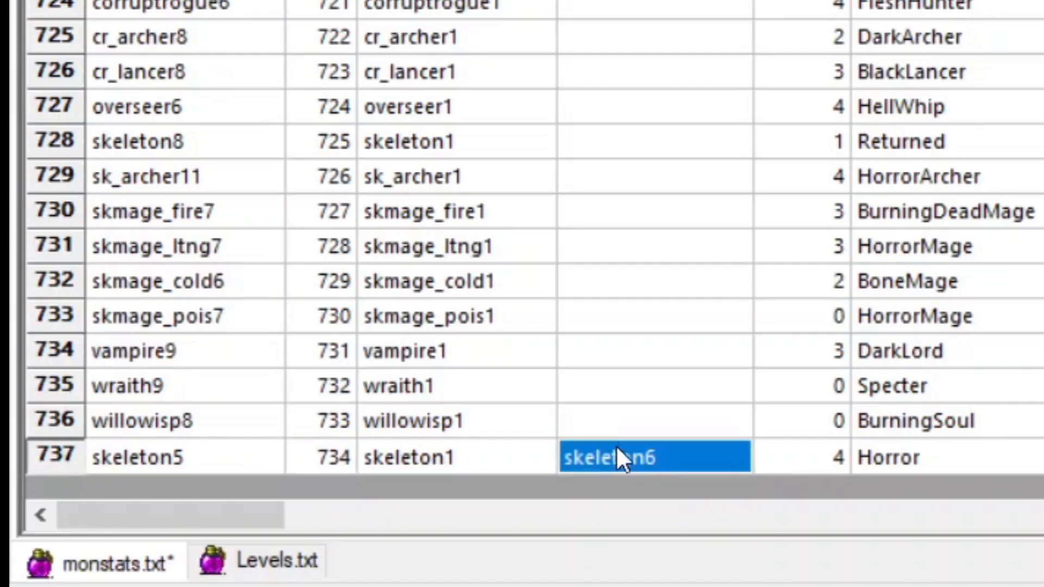
{"action": "key", "text": "Delete"}
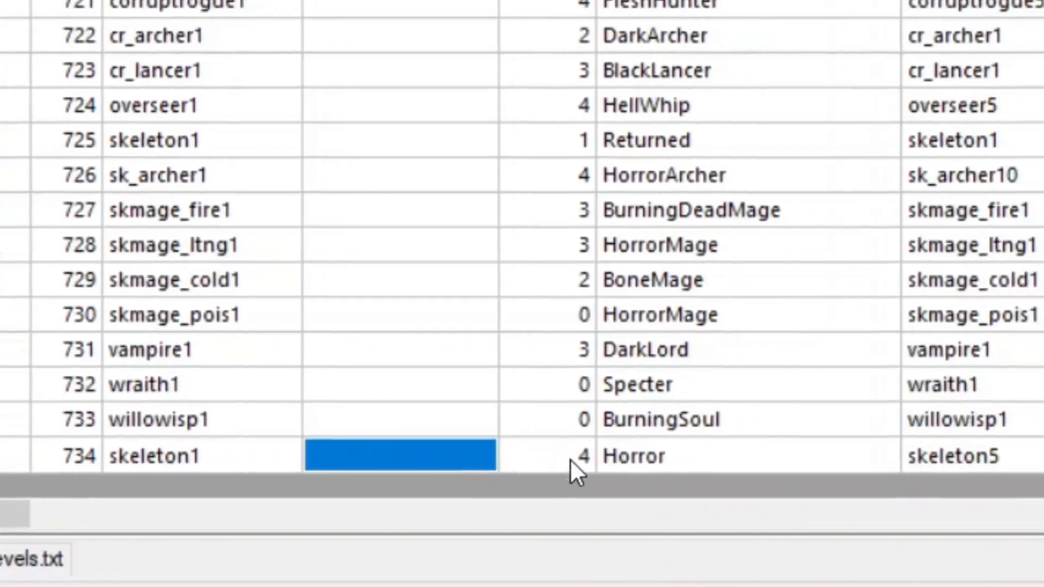
{"action": "left_click", "coordinate": [557, 467]}
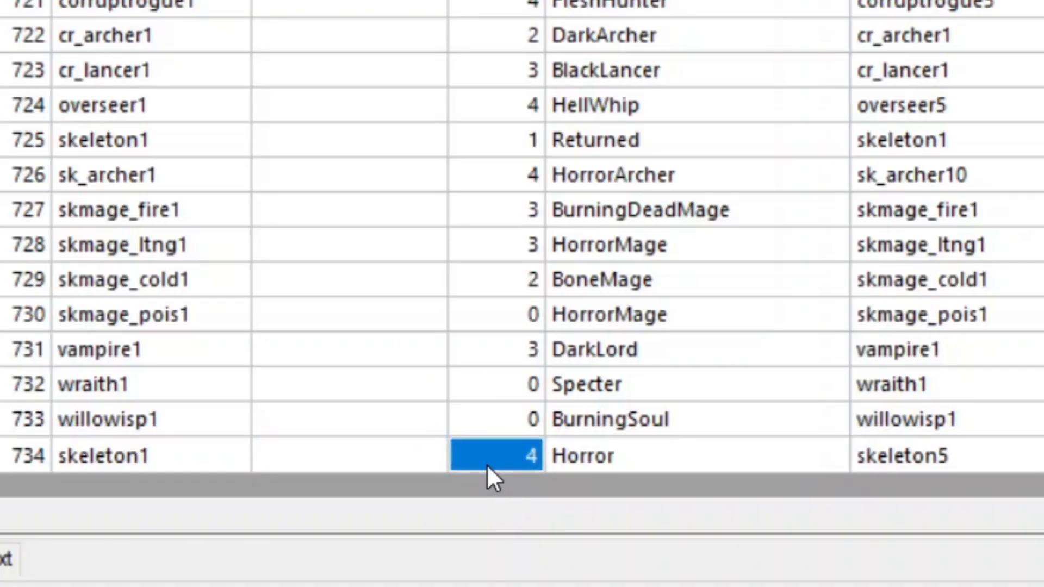
- Set the TransLvl of row 737 to 5 and its NameStr to HellHorror
{"action": "type", "text": "5"}
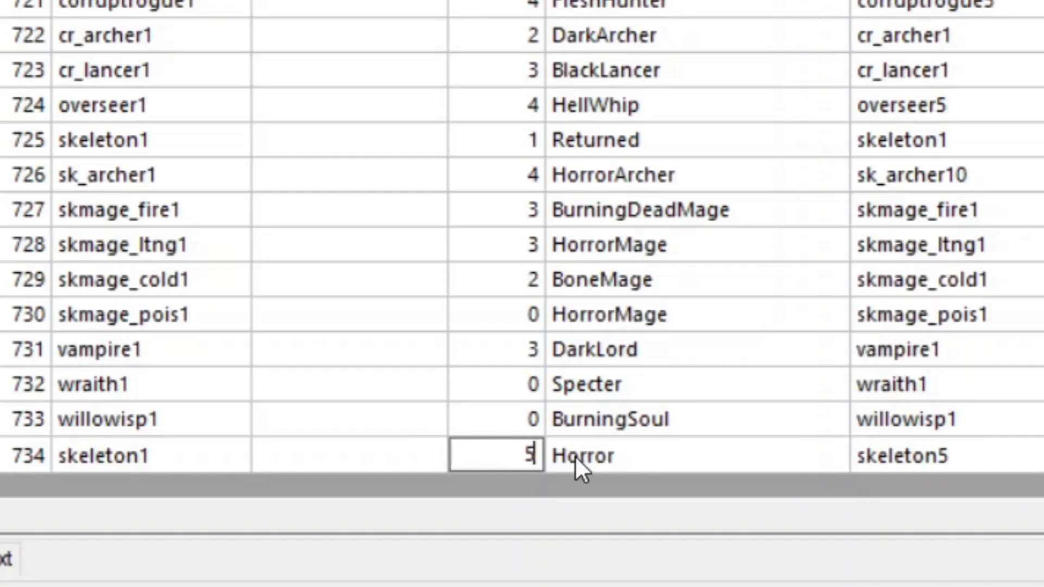
{"action": "left_click", "coordinate": [575, 456]}
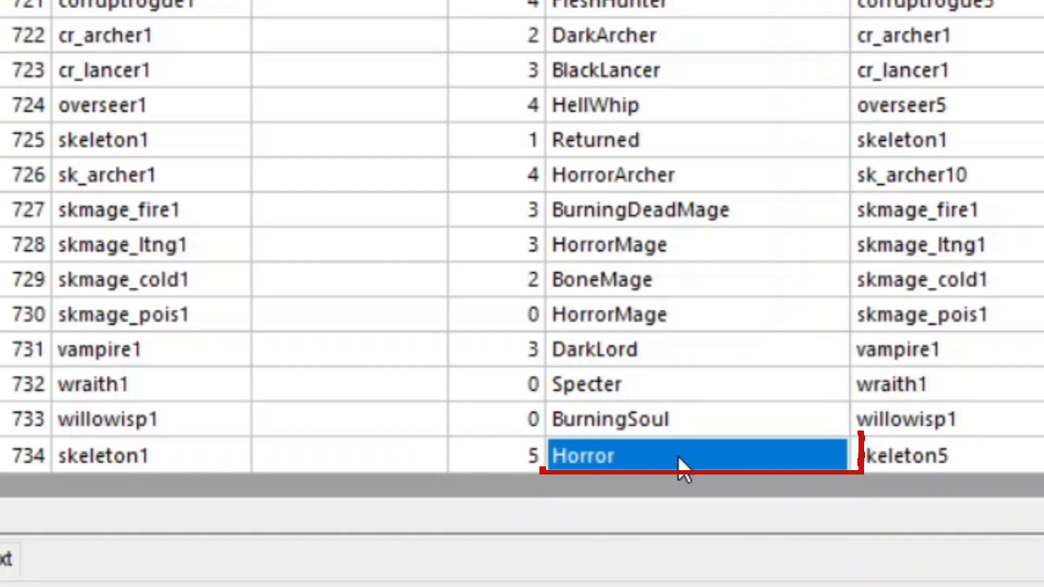
{"action": "type", "text": "HellHo"}
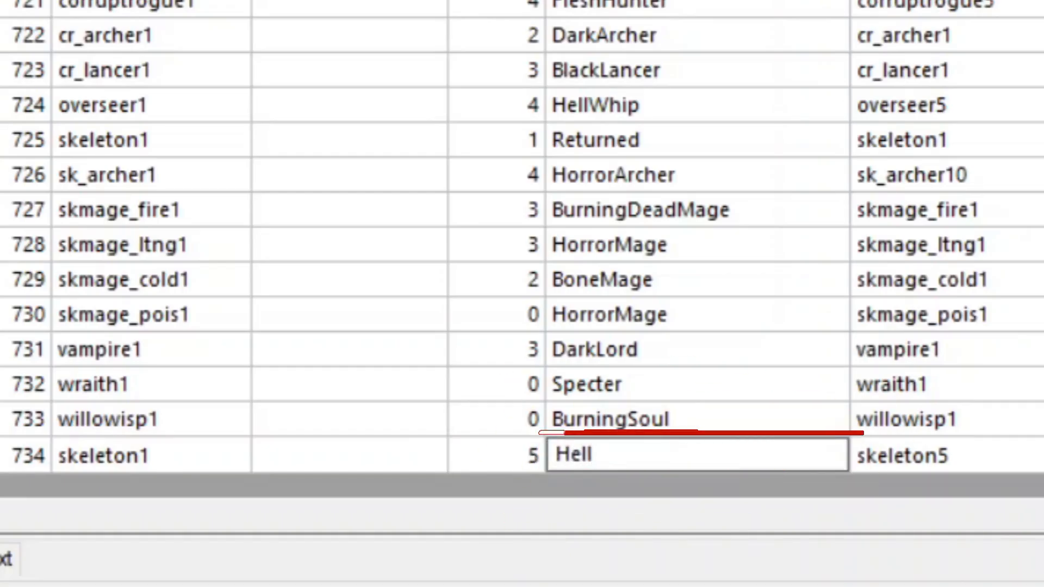
{"action": "type", "text": "rror"}
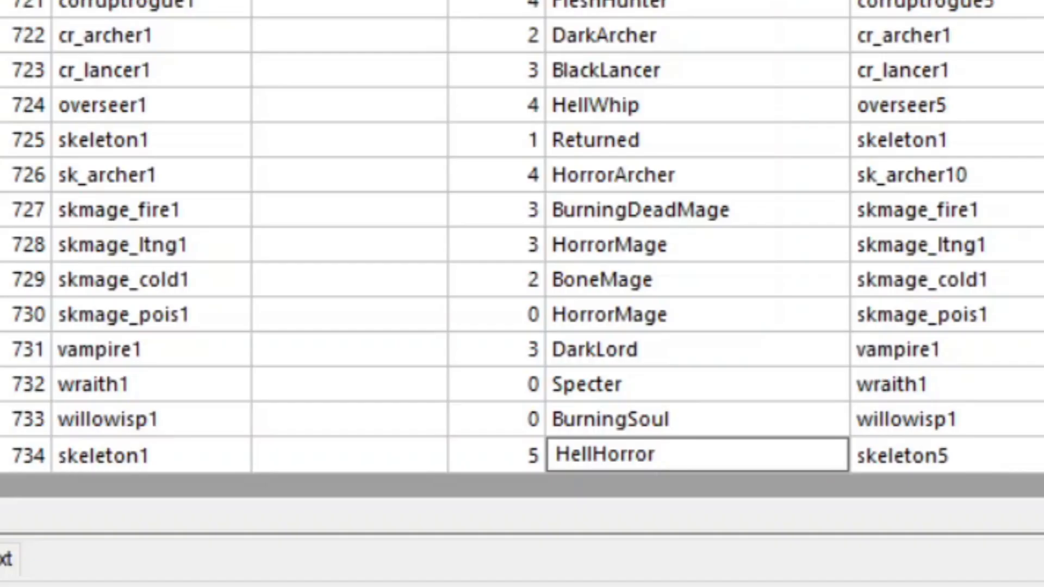
{"action": "key", "text": "Return"}
- Set the Id of row 737 to skeleton66 and check the row's NextInClass, MonStatsEx and MonType entries
{"action": "double_click", "coordinate": [14, 490]}
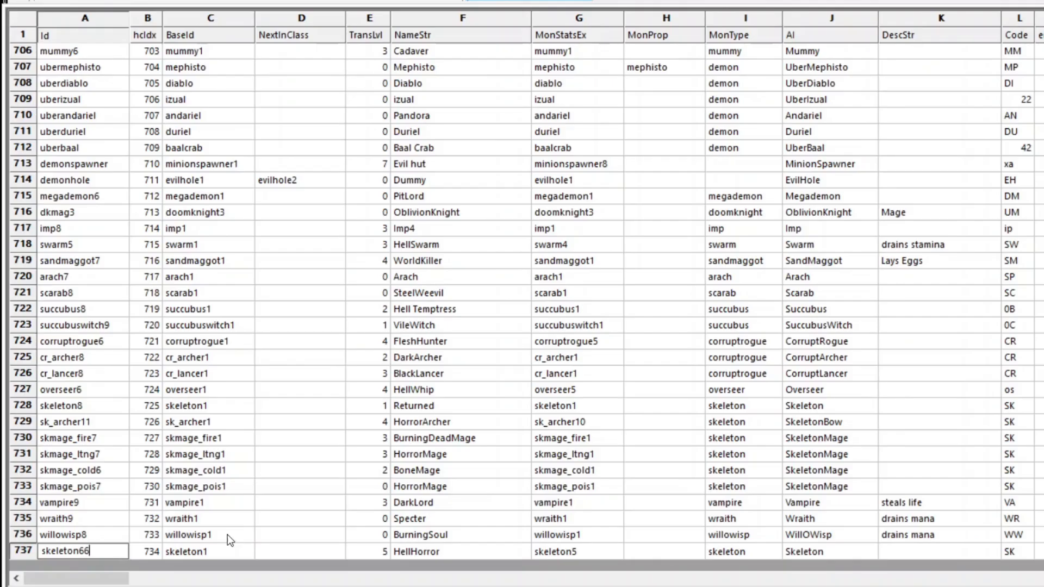
{"action": "left_click", "coordinate": [343, 552]}
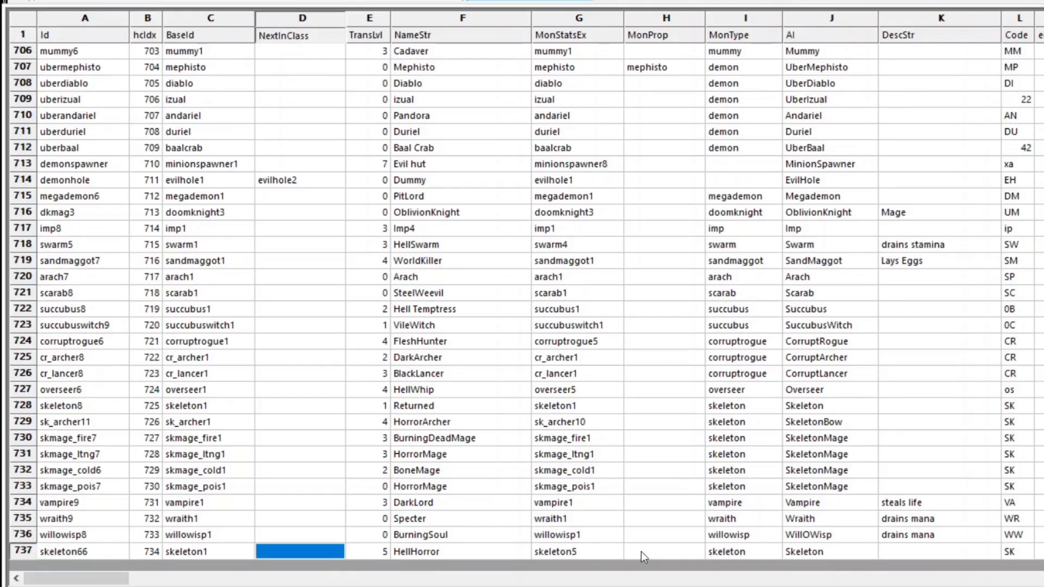
{"action": "left_click", "coordinate": [619, 552]}
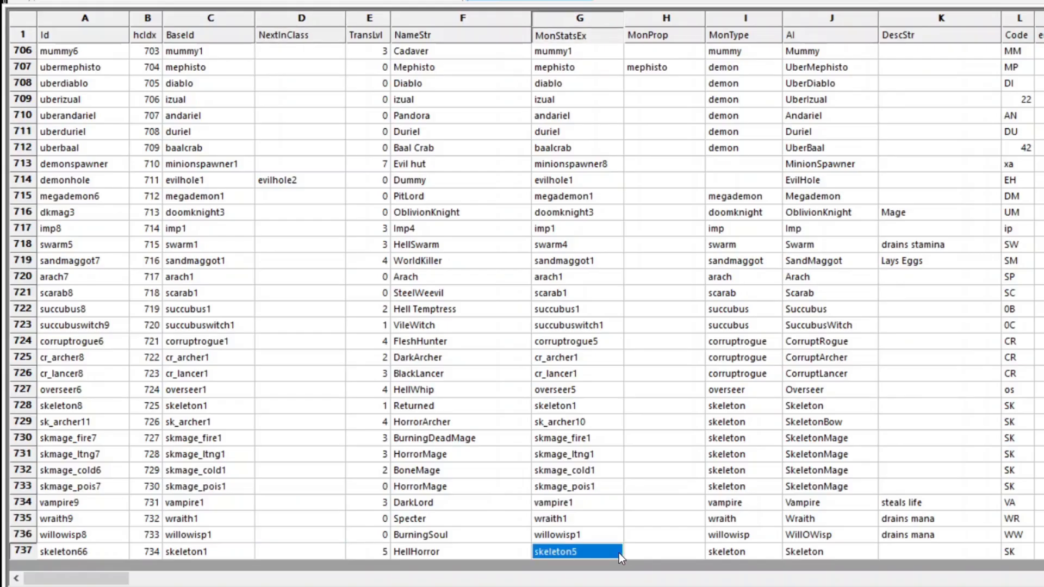
{"action": "left_click", "coordinate": [738, 552]}
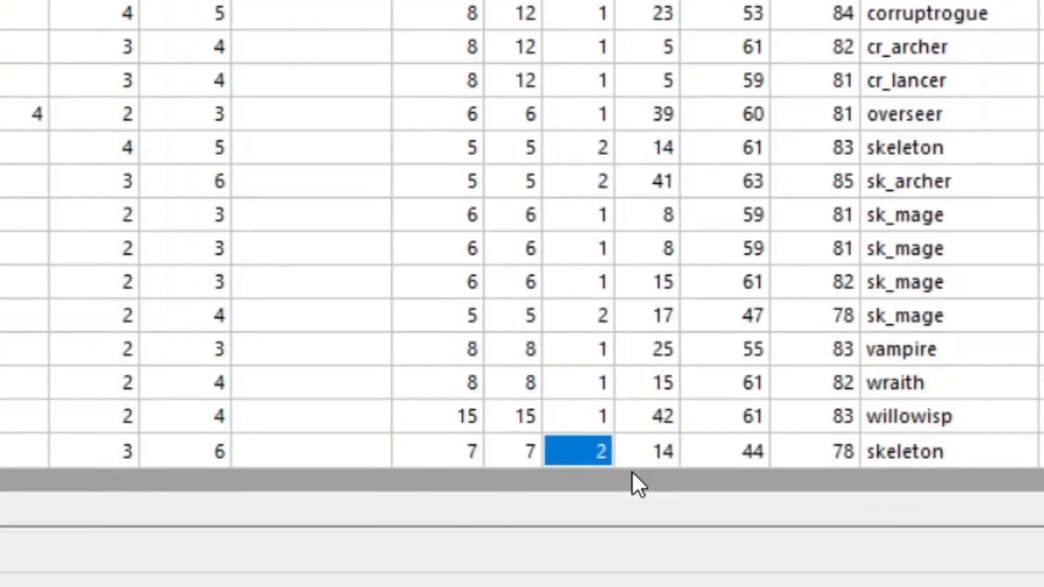
- Adjust the skeleton66 row's numeric stats, entering 5 for its rarity and 100 for its first attack, and save monstats.txt
{"action": "type", "text": "5"}
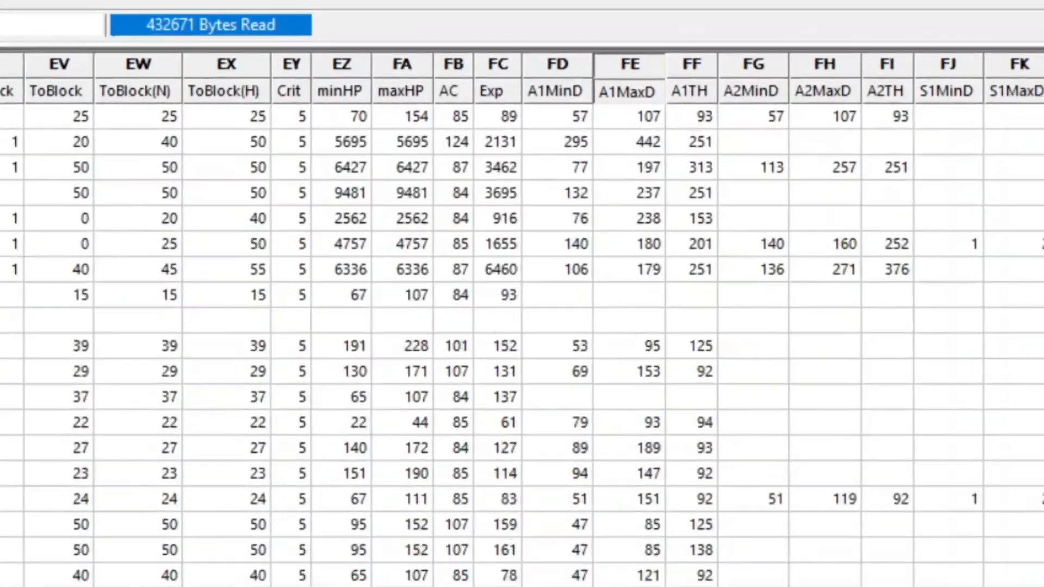
{"action": "key", "text": "Right"}
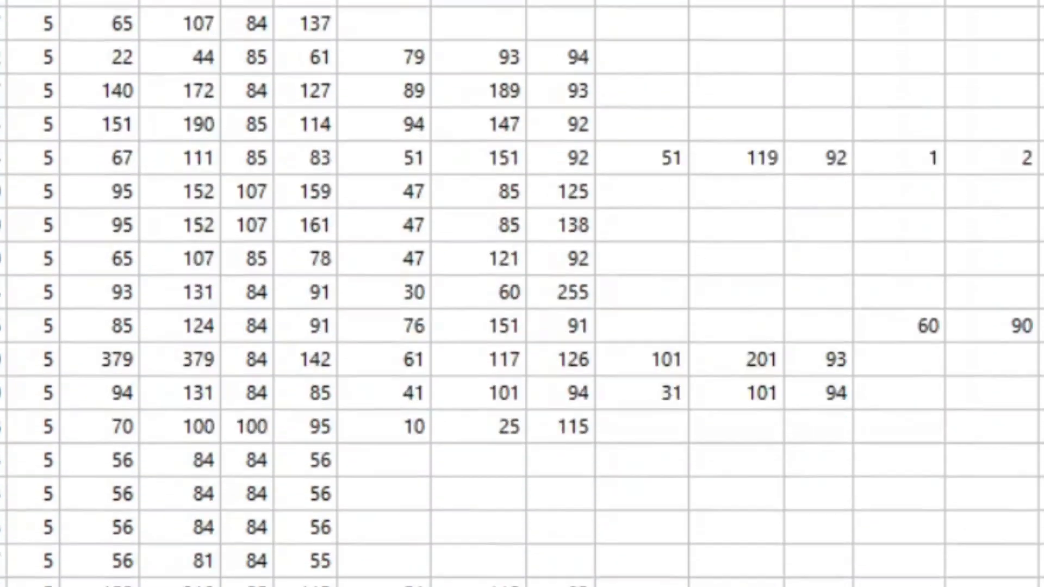
{"action": "type", "text": "100"}
{"action": "left_click", "coordinate": [879, 452]}
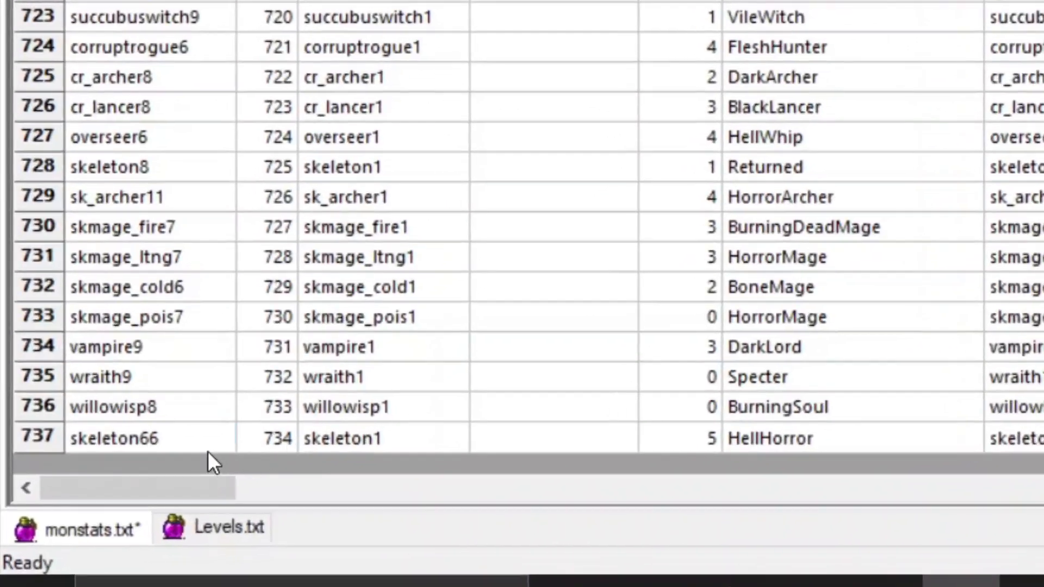
{"action": "left_click", "coordinate": [157, 487]}
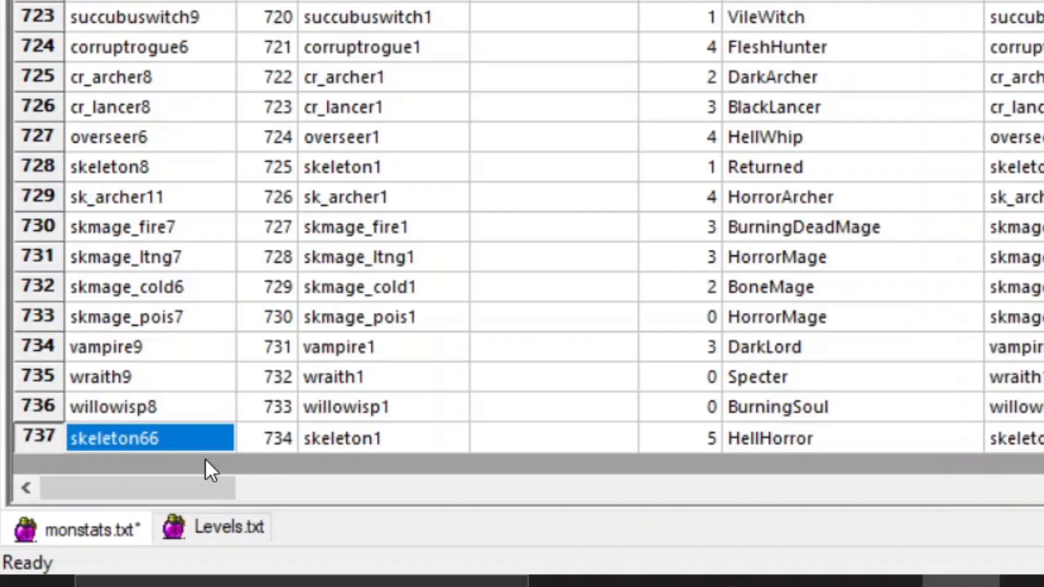
{"action": "key", "text": "ctrl+s"}
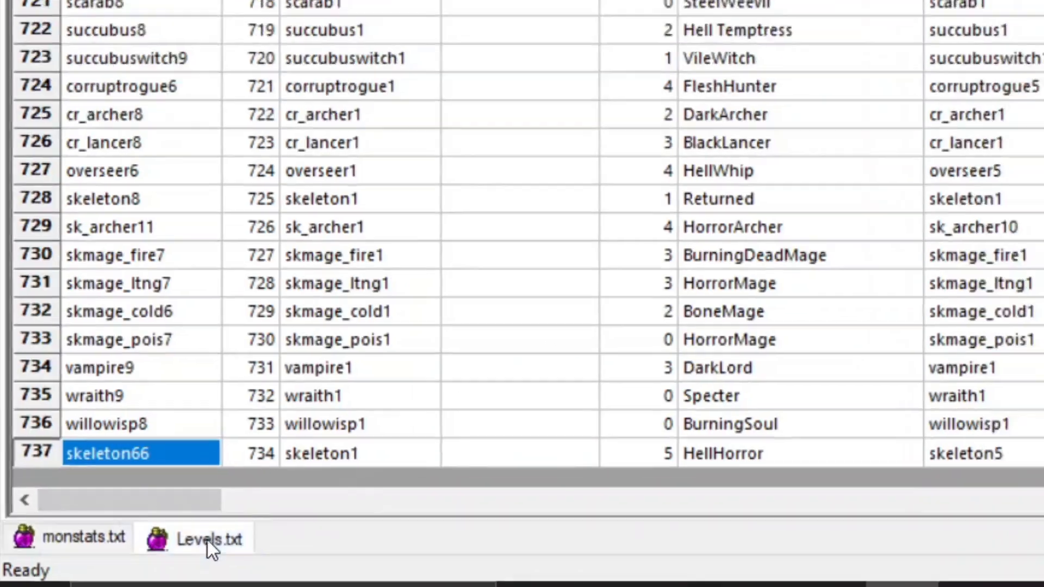
- Clear the mon1 to mon5 entries of Act 1 - Wilderness 1 in Levels.txt
{"action": "left_click", "coordinate": [220, 527]}
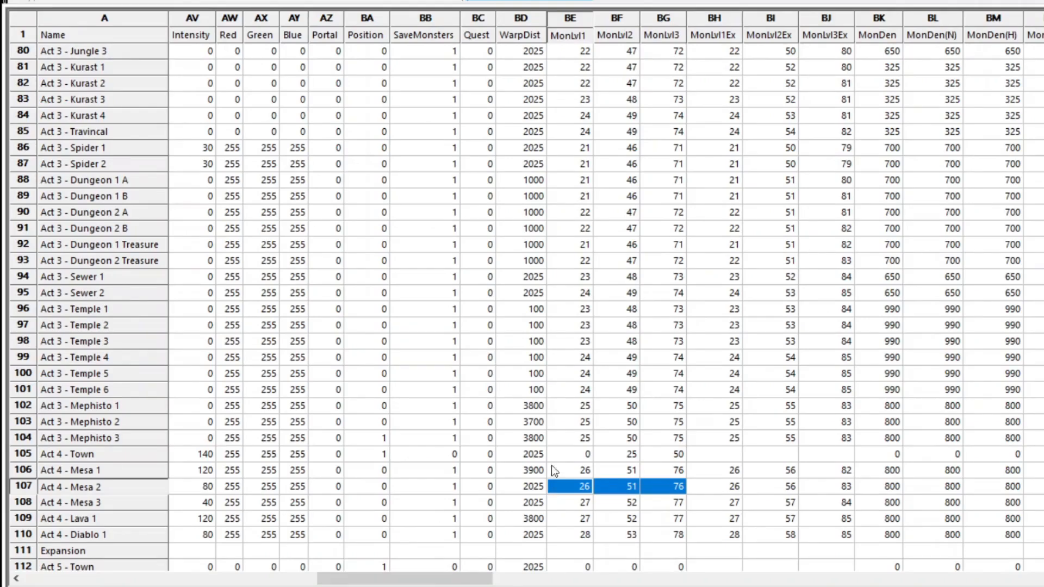
{"action": "left_click_drag", "start_coordinate": [442, 579], "coordinate": [598, 580]}
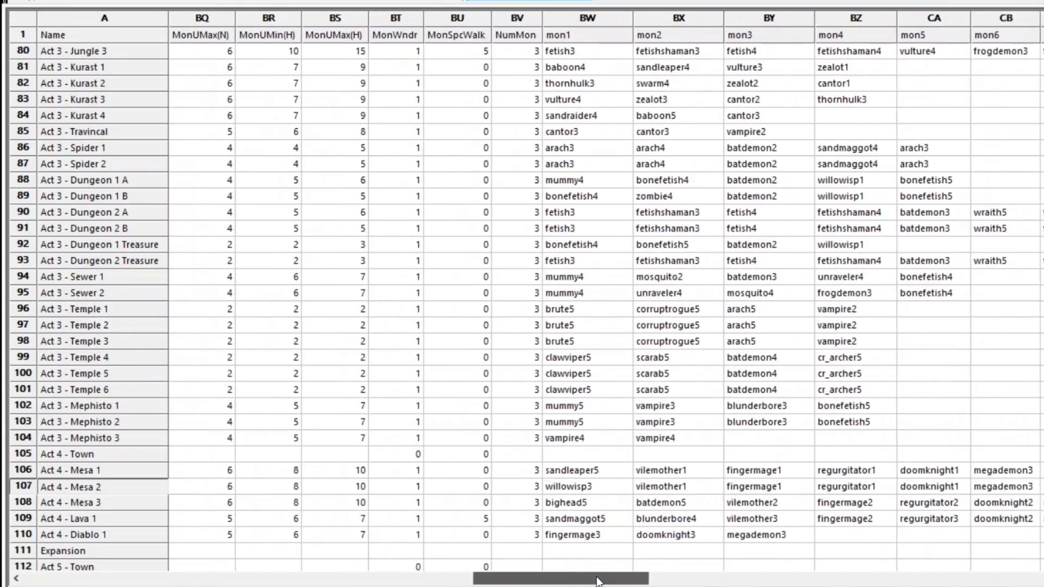
{"action": "scroll", "coordinate": [666, 96], "scroll_direction": "up", "scroll_amount": 20}
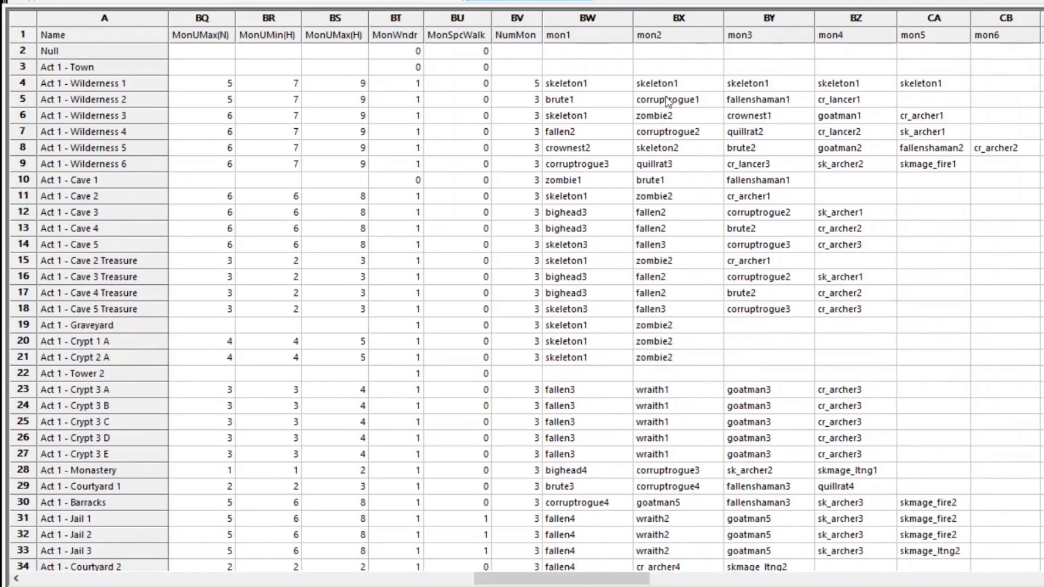
{"action": "left_click", "coordinate": [587, 83]}
{"action": "left_click", "coordinate": [902, 86], "text": "shift"}
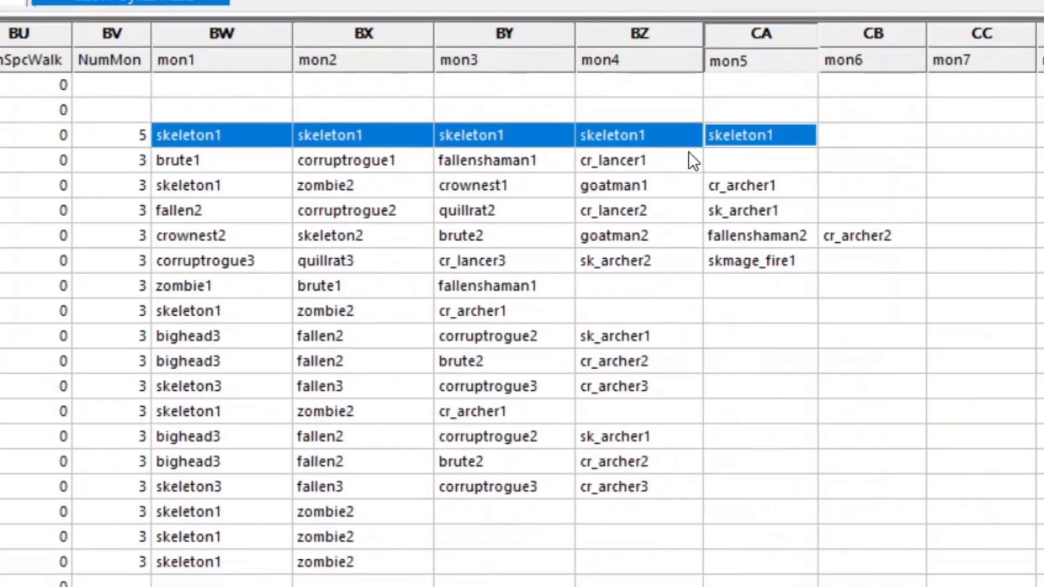
{"action": "key", "text": "Delete"}
- Fill mon1 to mon5 of Act 1 - Wilderness 1 with skeleton66
{"action": "left_click", "coordinate": [203, 137]}
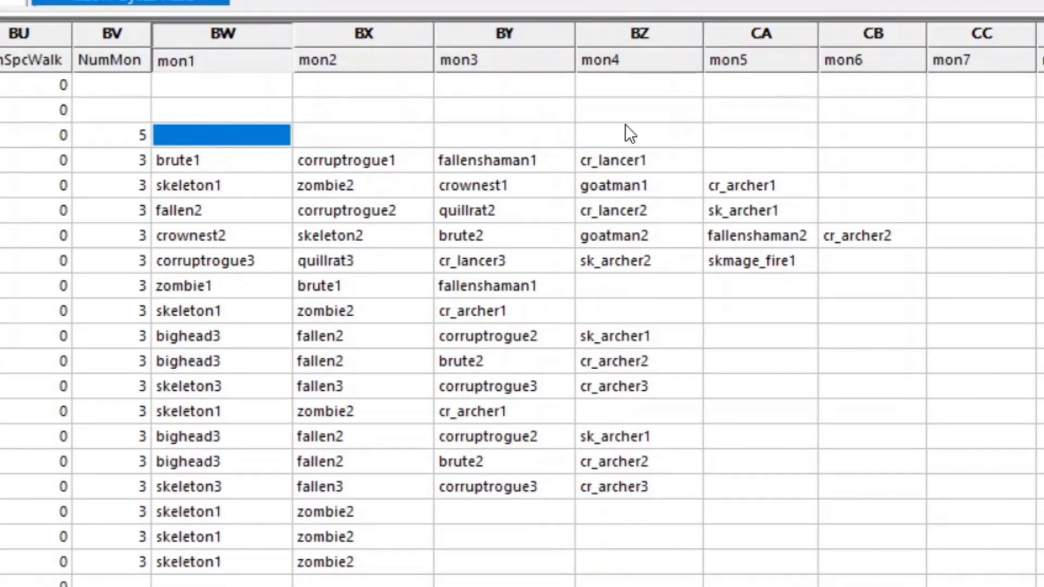
{"action": "left_click", "coordinate": [781, 141], "text": "shift"}
{"action": "type", "text": "skeleton66\tskeleton66\tskeleton66\tskeleton66\tskeleton66"}
{"action": "left_click", "coordinate": [877, 141]}
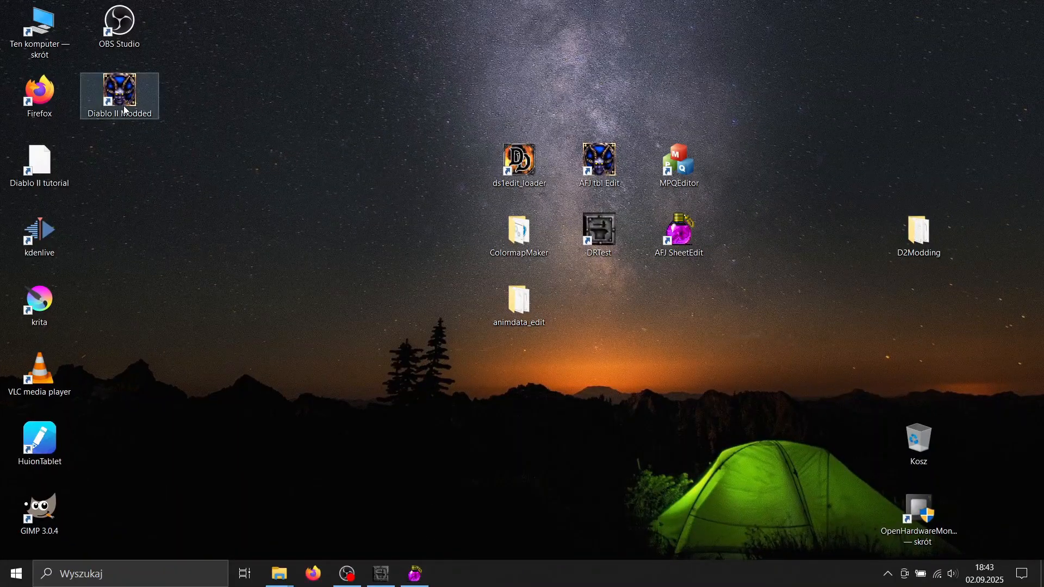
- Switch to Diablo II Modded and load the level 18 Barbarian in a single-player game
{"action": "double_click", "coordinate": [125, 111]}
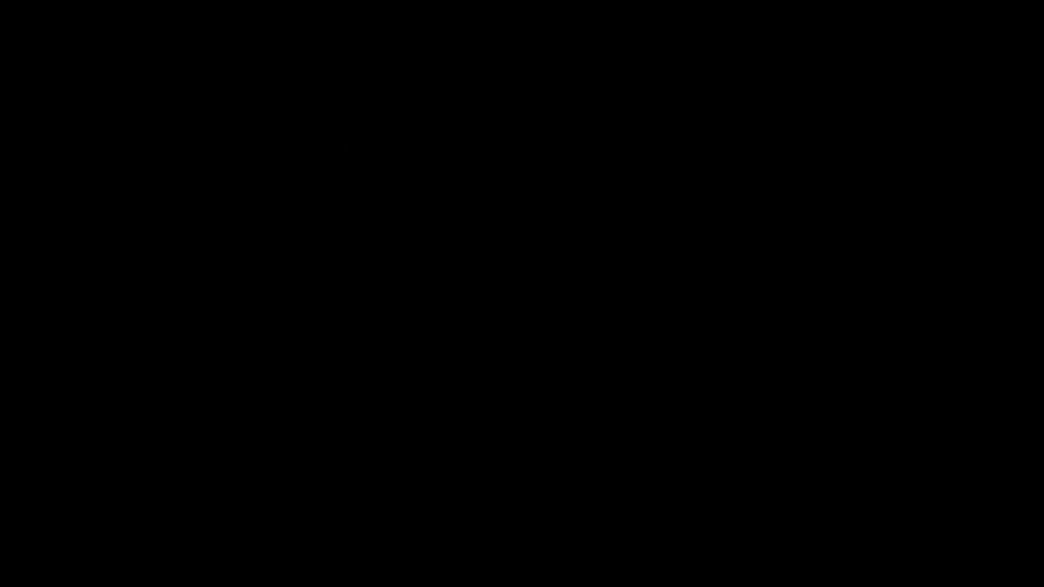
{"action": "key", "text": "Escape"}
{"action": "left_click", "coordinate": [552, 298]}
{"action": "left_click", "coordinate": [552, 298]}
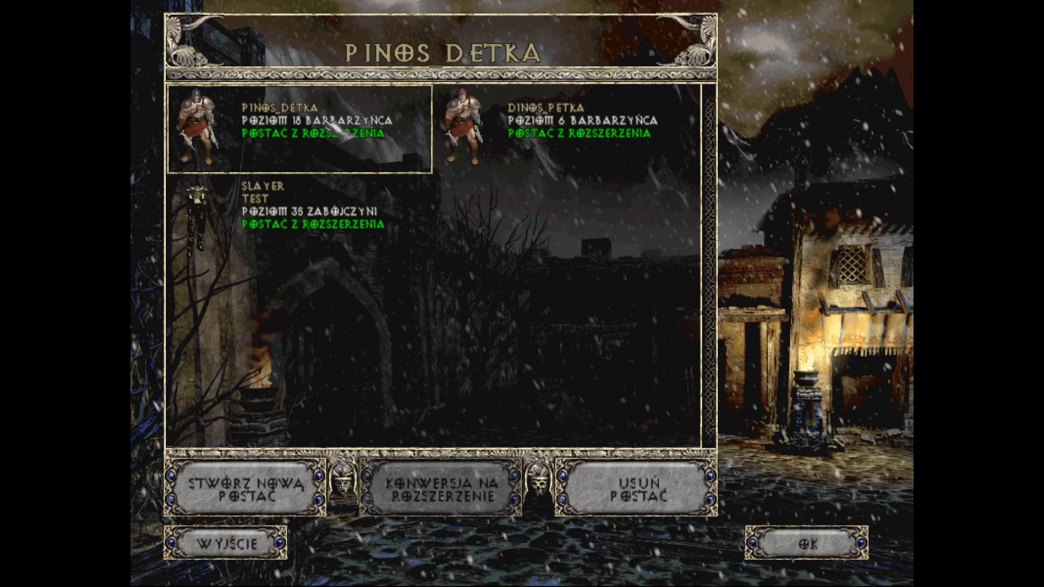
{"action": "double_click", "coordinate": [329, 125]}
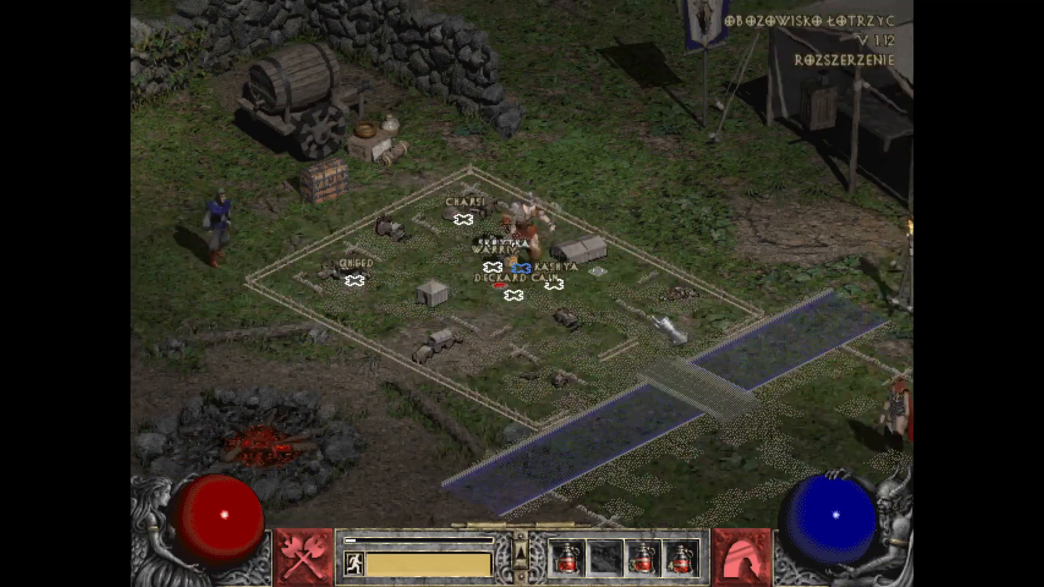
- Walk the Barbarian out of the camp into Krwawe Wrzosowisko to test which monsters spawn there
{"action": "key", "text": "i"}
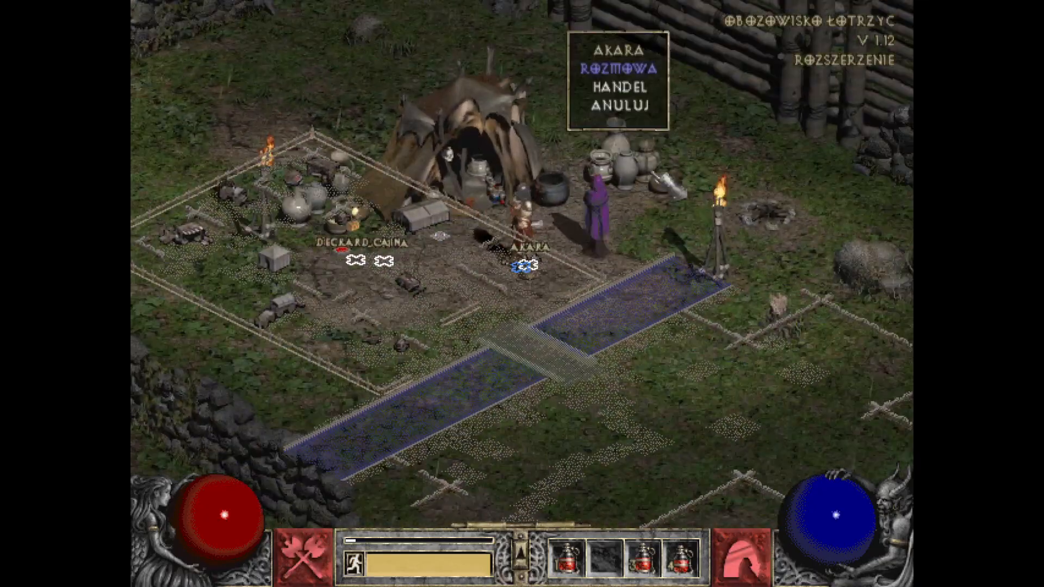
{"action": "key", "text": "Escape"}
{"action": "mouse_move", "coordinate": [652, 351]}
{"action": "left_mouse_down"}
{"action": "mouse_move", "coordinate": [548, 433]}
{"action": "mouse_move", "coordinate": [353, 424]}
{"action": "mouse_move", "coordinate": [679, 418]}
{"action": "mouse_move", "coordinate": [771, 394]}
{"action": "mouse_move", "coordinate": [766, 374]}
{"action": "left_mouse_up"}
{"action": "mouse_move", "coordinate": [762, 352]}
{"action": "left_mouse_down"}
{"action": "mouse_move", "coordinate": [747, 317]}
{"action": "mouse_move", "coordinate": [714, 286]}
{"action": "mouse_move", "coordinate": [678, 292]}
{"action": "mouse_move", "coordinate": [674, 305]}
{"action": "left_mouse_up"}
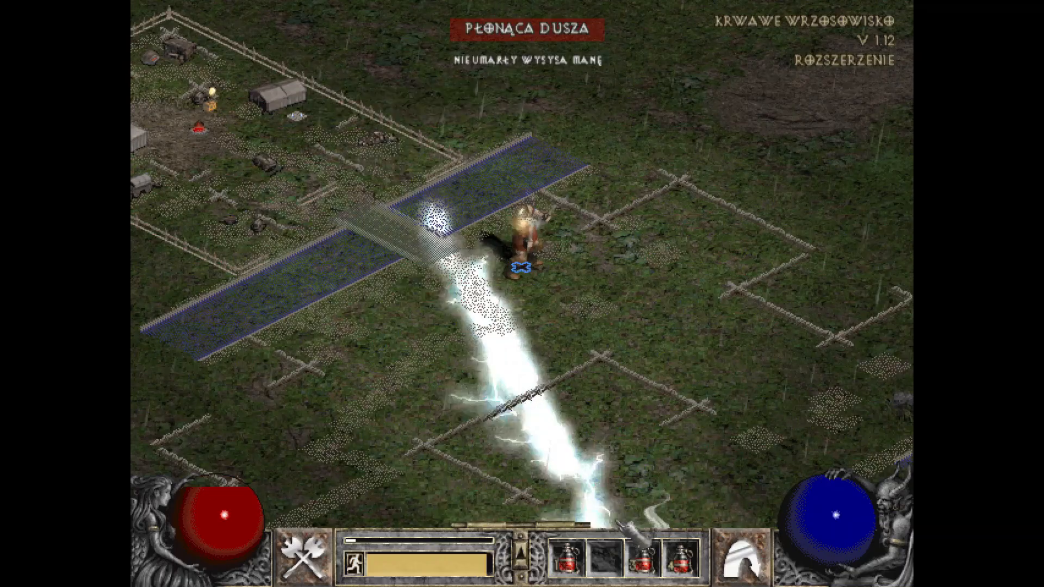
{"action": "left_click", "coordinate": [385, 344]}
- Save and exit the game, quit Diablo II to the desktop and close the compatibility assistant message
{"action": "key", "text": "Escape"}
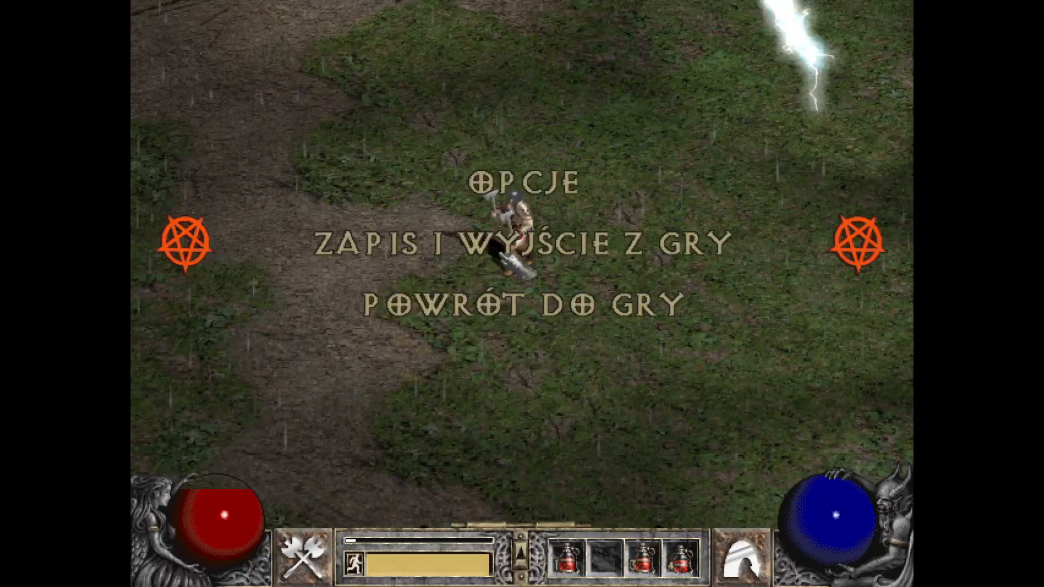
{"action": "left_click", "coordinate": [522, 243]}
{"action": "left_click", "coordinate": [567, 548]}
{"action": "left_click", "coordinate": [768, 312]}
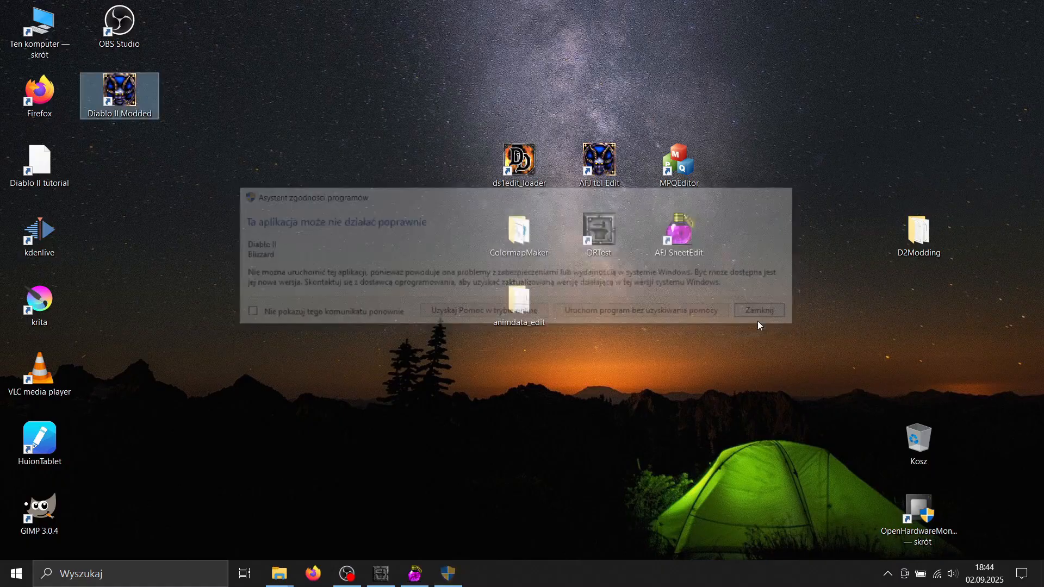
- Switch back to AFJ SheetEdit and examine the hcIdx and BaseId of the skeleton66 row in monstats.txt
{"action": "left_click", "coordinate": [426, 573]}
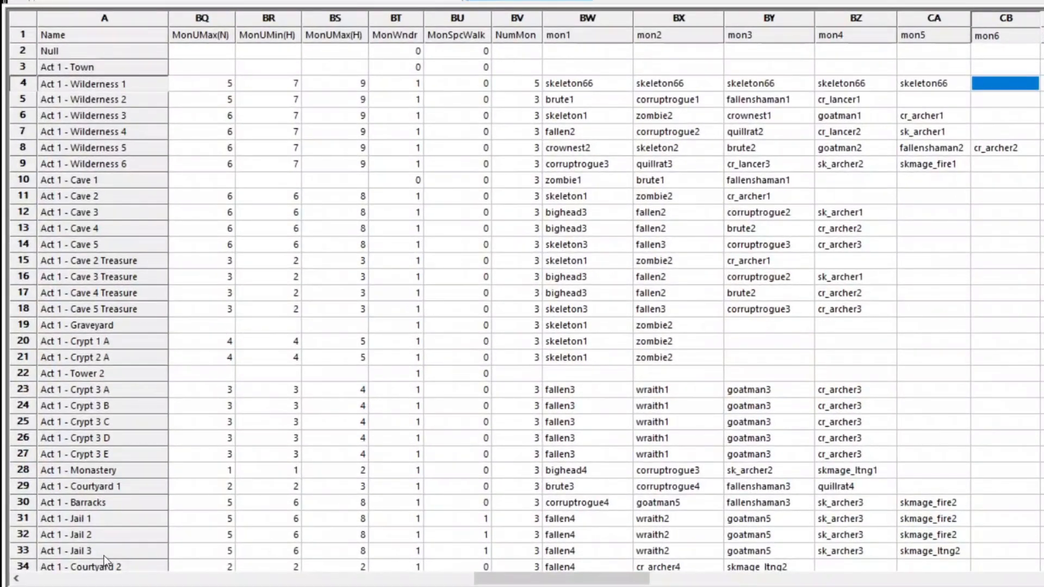
{"action": "left_click", "coordinate": [82, 585]}
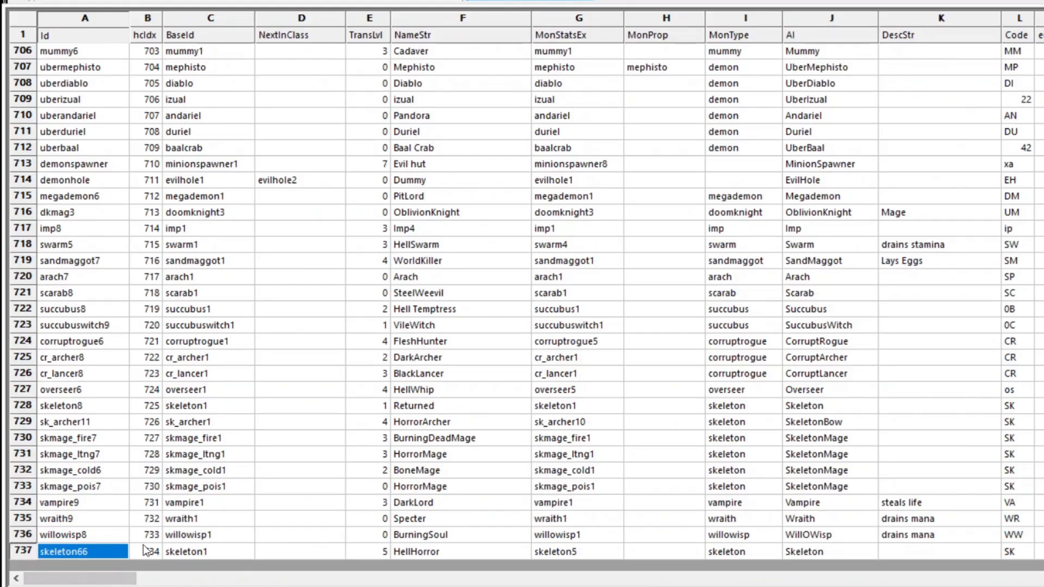
{"action": "left_click", "coordinate": [155, 554]}
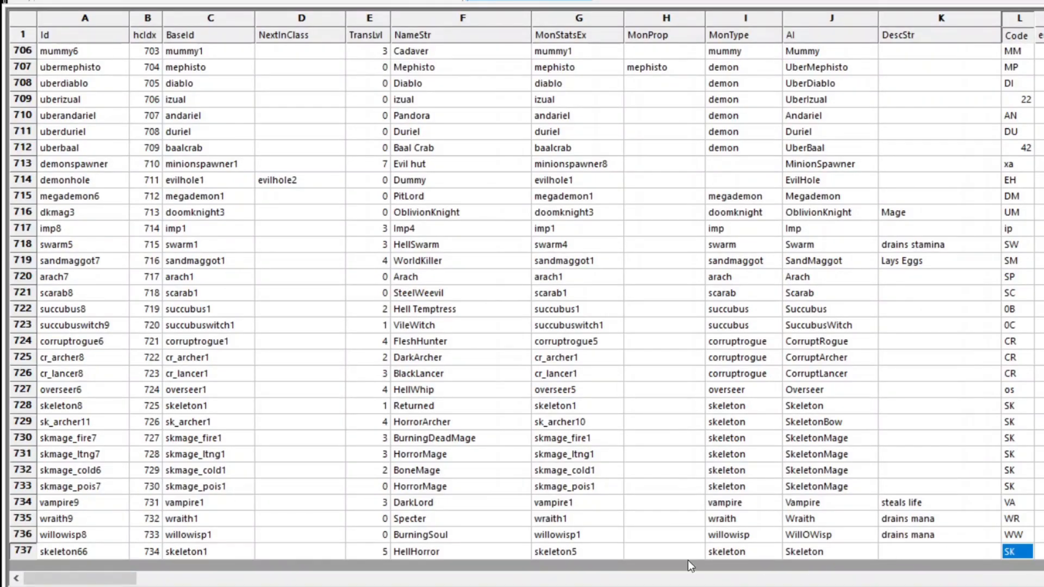
{"action": "left_click", "coordinate": [237, 550]}
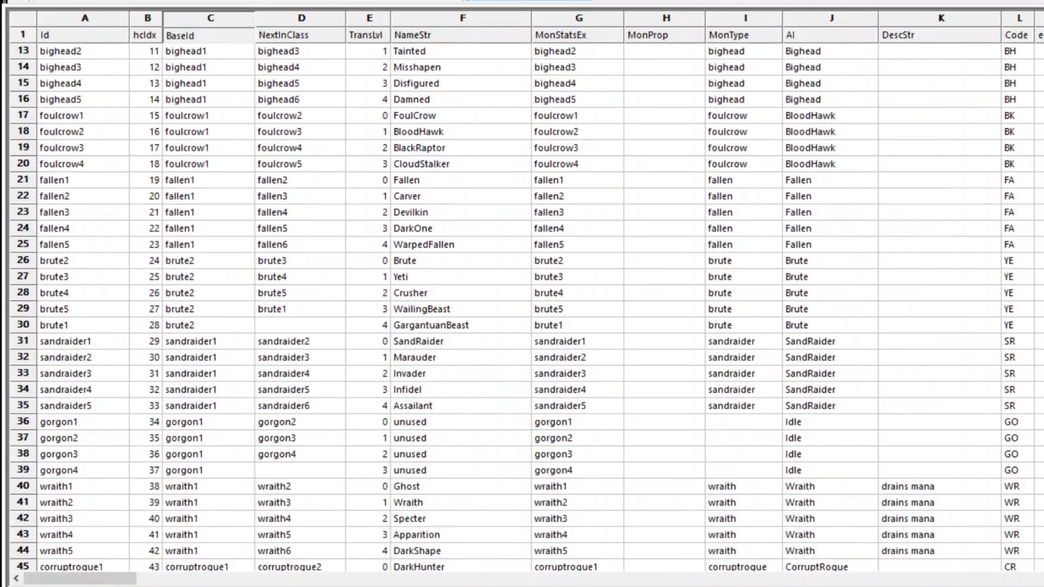
- Search monstats.txt from its first data row for cr_lancer8 and examine the entries around the match
{"action": "scroll", "coordinate": [522, 304], "scroll_direction": "up", "scroll_amount": 4}
{"action": "left_click", "coordinate": [116, 49]}
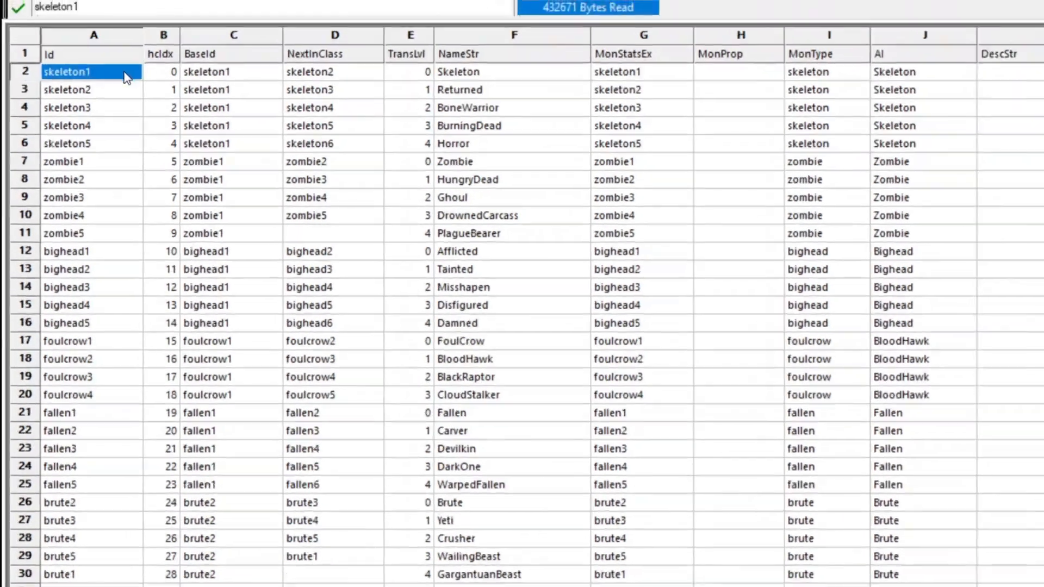
{"action": "key", "text": "ctrl+f"}
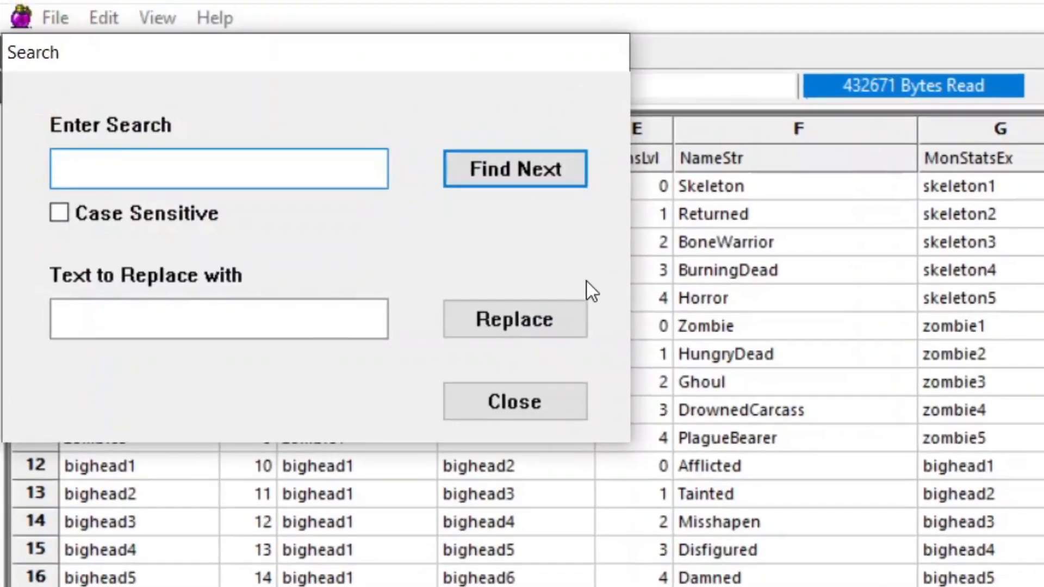
{"action": "type", "text": "cr_lance"}
{"action": "type", "text": "r8"}
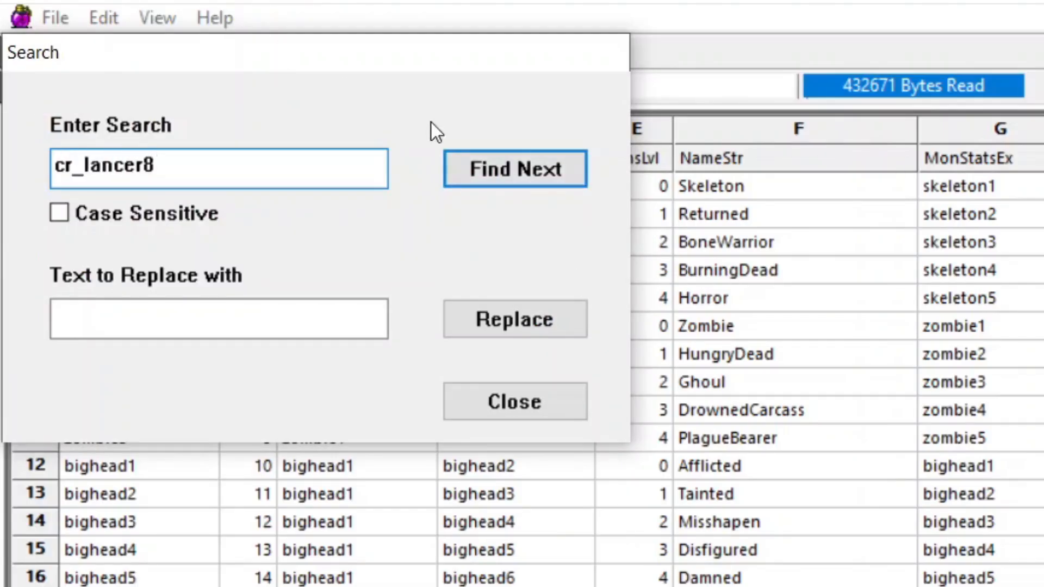
{"action": "left_click", "coordinate": [483, 175]}
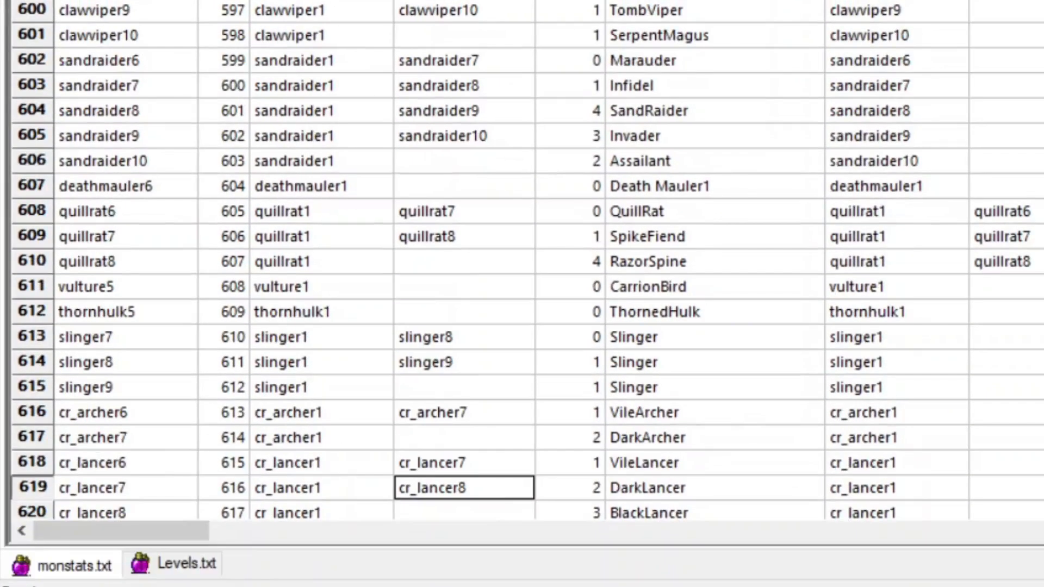
{"action": "scroll", "coordinate": [654, 136], "scroll_direction": "down", "scroll_amount": 3}
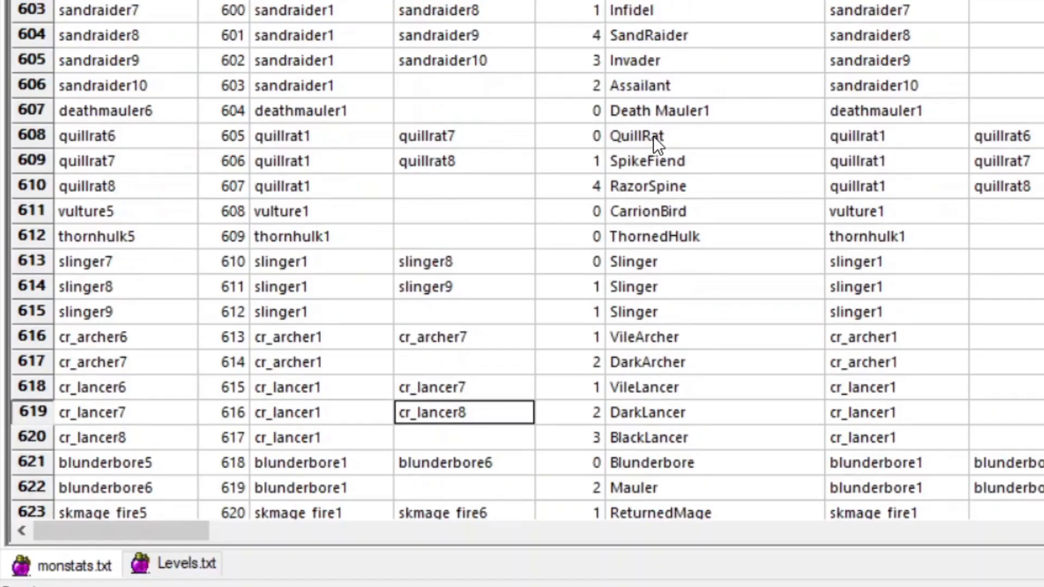
- Find the next cr_lancer8 match in monstats.txt and rename the duplicate Id in row 726 to cr_lancer9
{"action": "key", "text": "Return"}
{"action": "key", "text": "Return"}
{"action": "scroll", "coordinate": [406, 61], "scroll_direction": "down", "scroll_amount": 2}
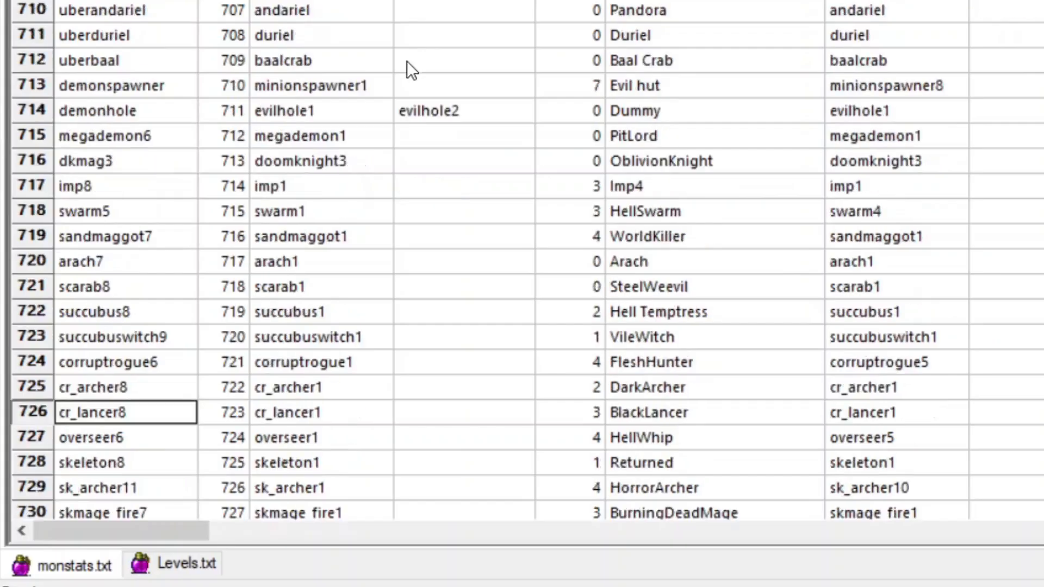
{"action": "double_click", "coordinate": [145, 340]}
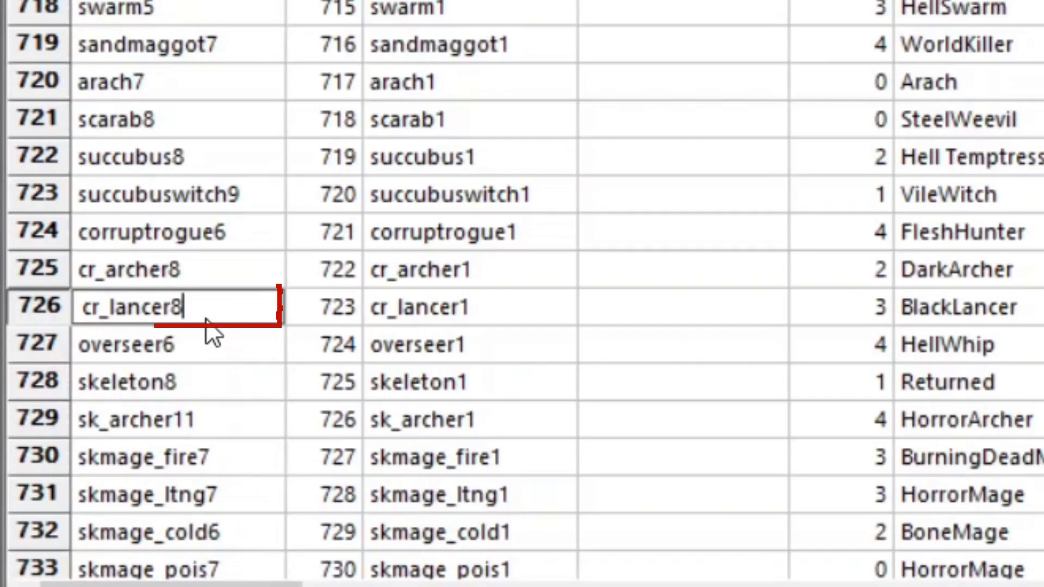
{"action": "key", "text": "BackSpace"}
{"action": "type", "text": "9"}
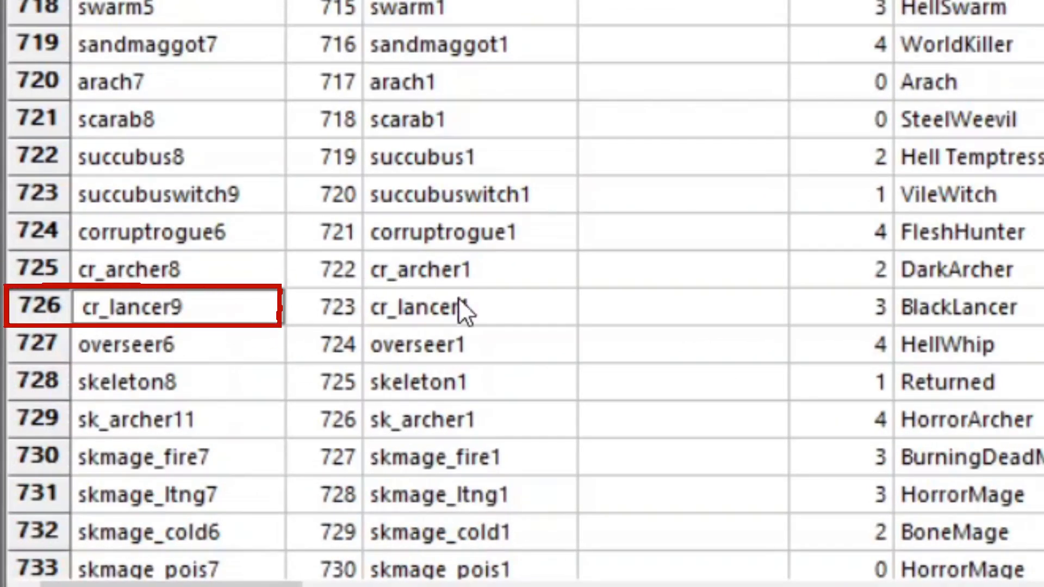
{"action": "left_click", "coordinate": [600, 320]}
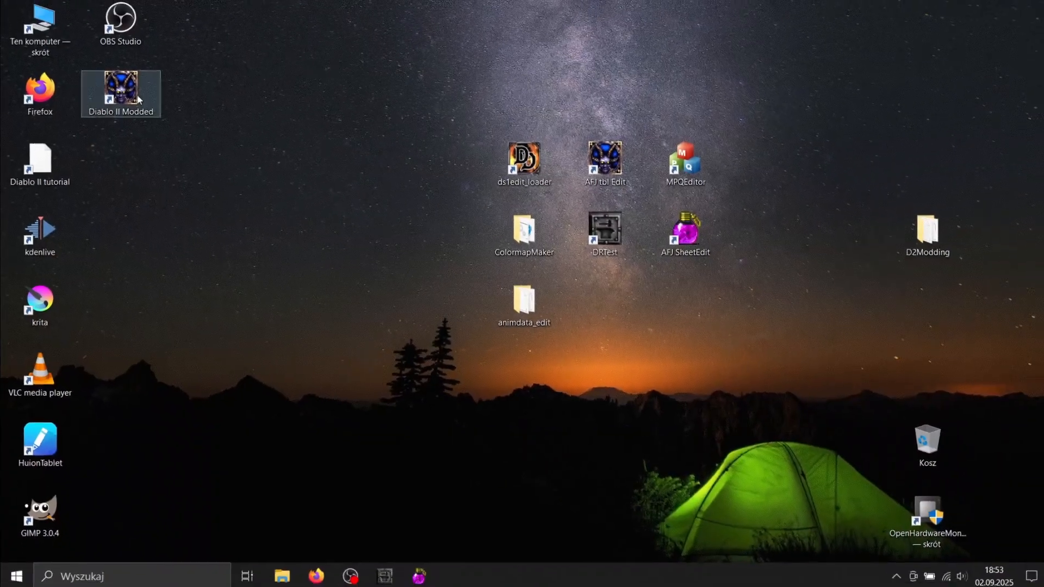
- Launch Diablo II Modded from the desktop, skip the intros and load the existing single-player character
{"action": "double_click", "coordinate": [122, 90]}
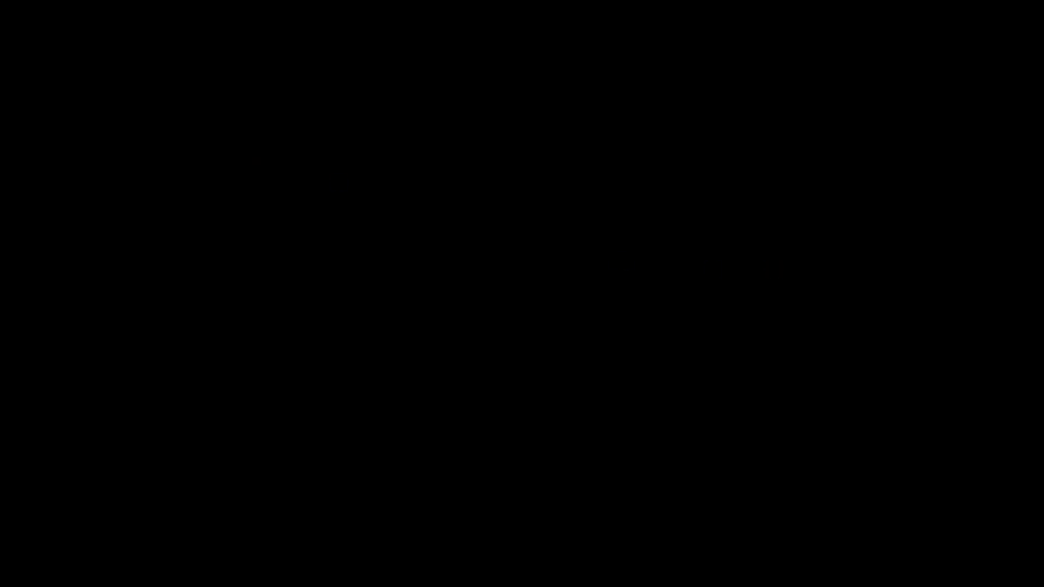
{"action": "key", "text": "Escape"}
{"action": "key", "text": "Escape"}
{"action": "left_click", "coordinate": [462, 286]}
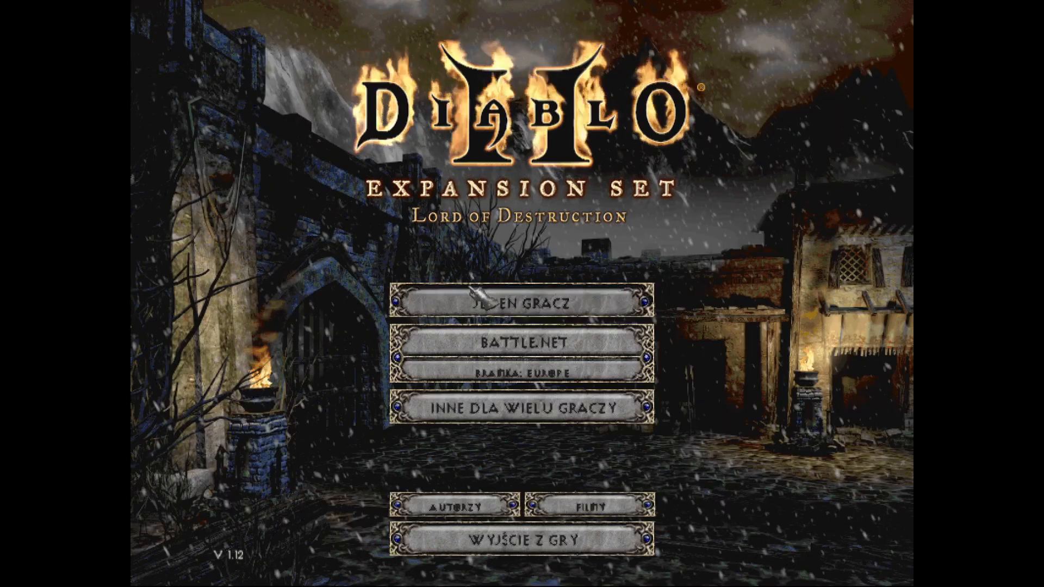
{"action": "double_click", "coordinate": [360, 217]}
{"action": "left_click", "coordinate": [421, 263]}
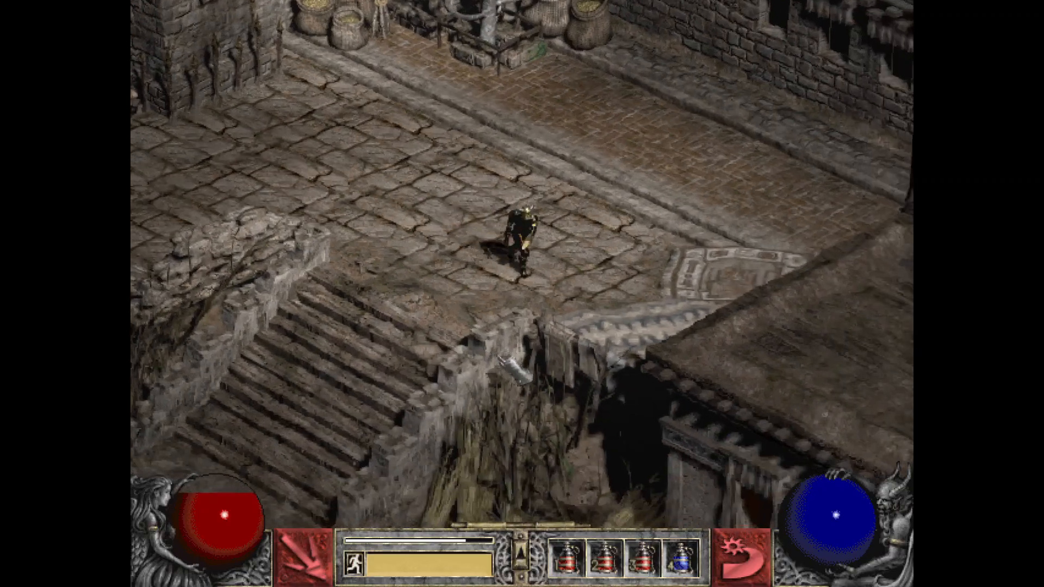
- Take the character down the town stairs and travel out to the grassy wilderness to check the spawned monsters
{"action": "left_click", "coordinate": [382, 314]}
{"action": "key", "text": "F1"}
{"action": "right_click", "coordinate": [358, 364]}
{"action": "left_click", "coordinate": [355, 399]}
{"action": "key", "text": "F2"}
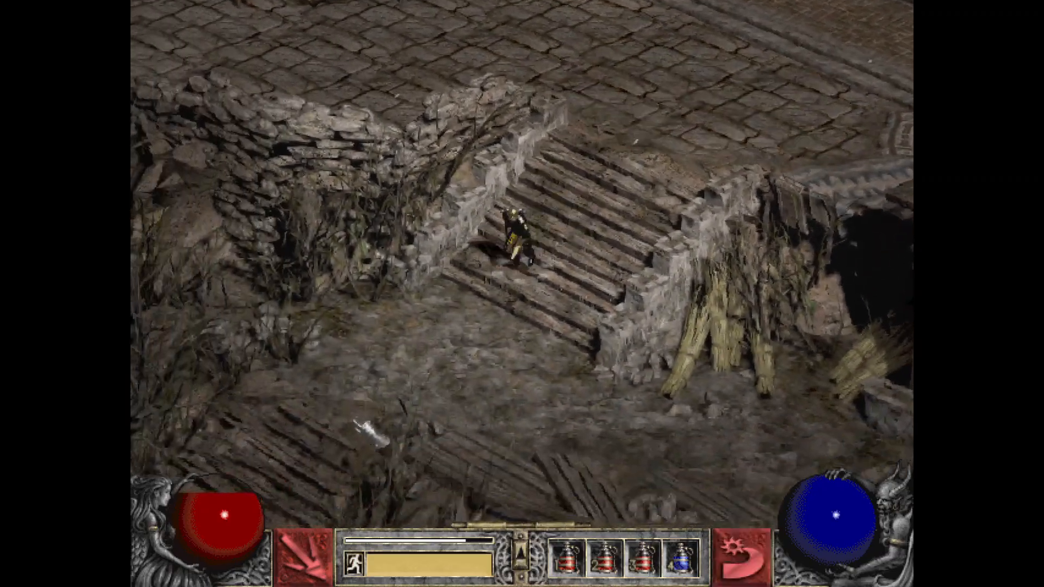
{"action": "key", "text": "Tab"}
{"action": "key", "text": "Tab"}
{"action": "left_click", "coordinate": [375, 439]}
{"action": "left_click", "coordinate": [173, 31]}
{"action": "left_click", "coordinate": [228, 93]}
{"action": "left_click", "coordinate": [659, 397]}
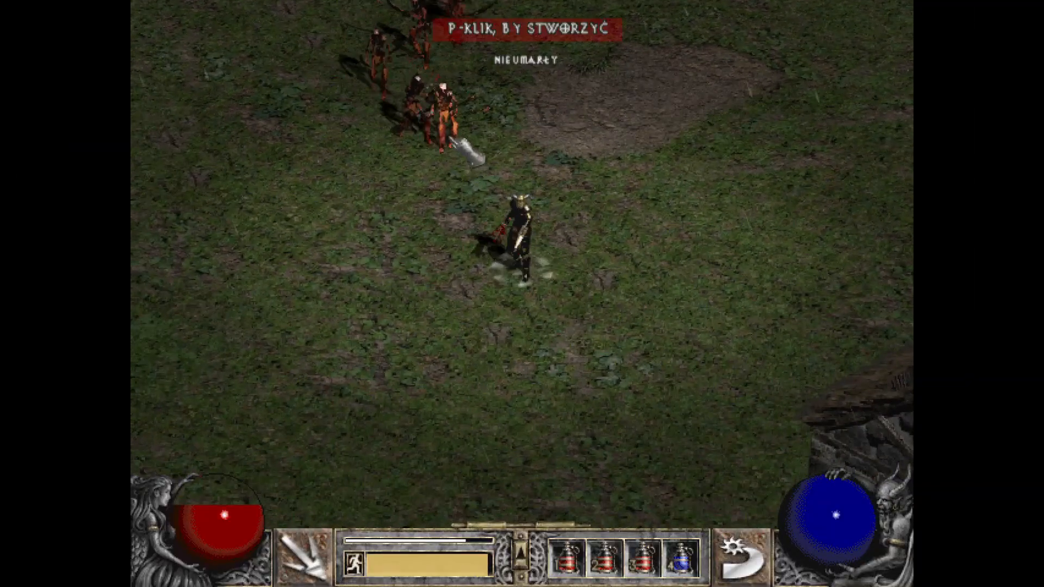
- Attack the red Nieumarły skeletons and run among their packs to test the new monster in game
{"action": "right_click", "coordinate": [454, 102]}
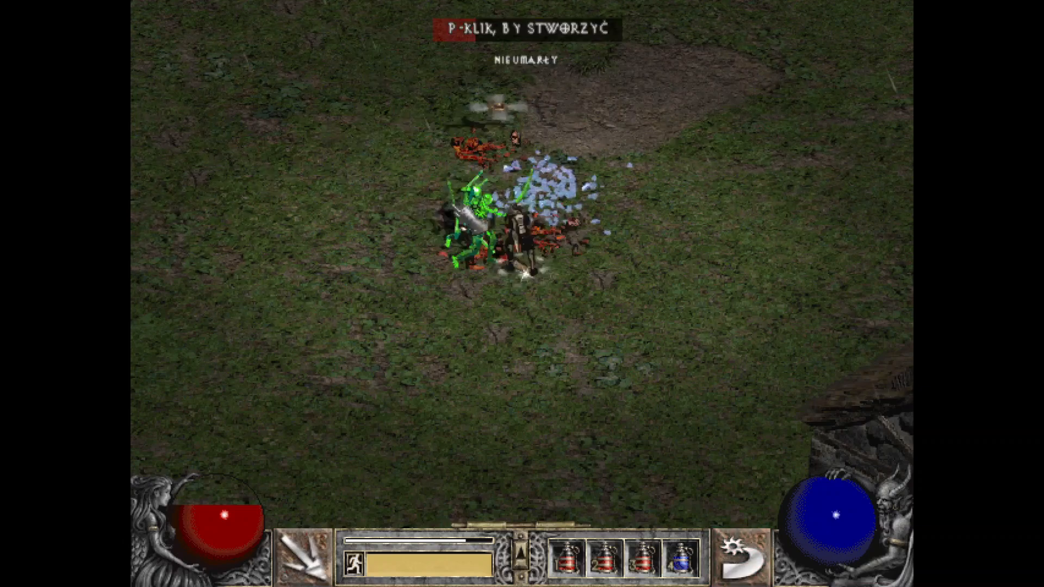
{"action": "mouse_move", "coordinate": [746, 226]}
{"action": "left_mouse_down"}
{"action": "mouse_move", "coordinate": [764, 254]}
{"action": "mouse_move", "coordinate": [755, 288]}
{"action": "left_mouse_up"}
{"action": "left_click", "coordinate": [699, 369]}
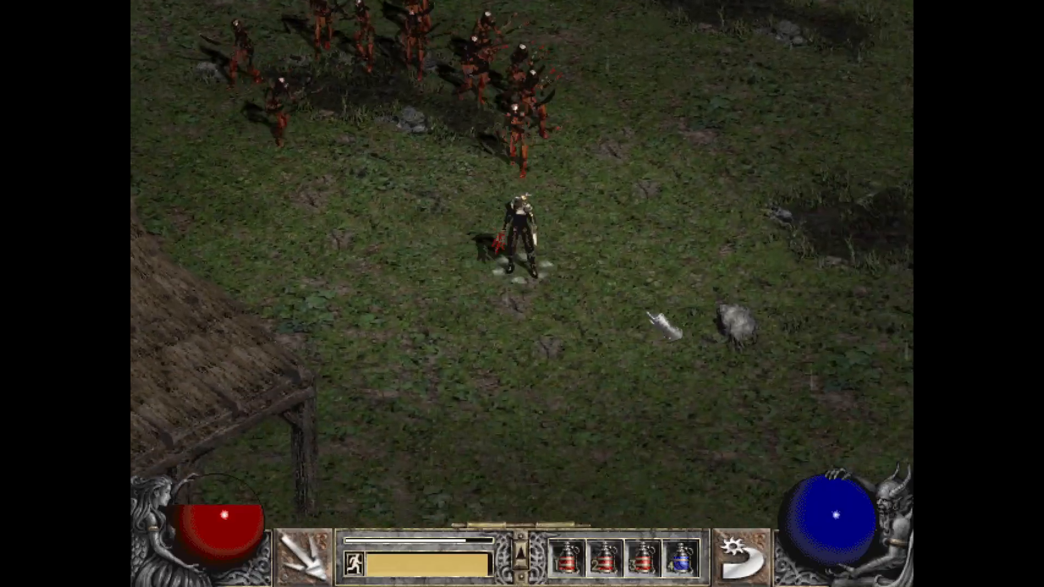
{"action": "mouse_move", "coordinate": [651, 339]}
{"action": "left_mouse_down"}
{"action": "mouse_move", "coordinate": [664, 245]}
{"action": "mouse_move", "coordinate": [532, 155]}
{"action": "mouse_move", "coordinate": [512, 216]}
{"action": "left_mouse_up"}
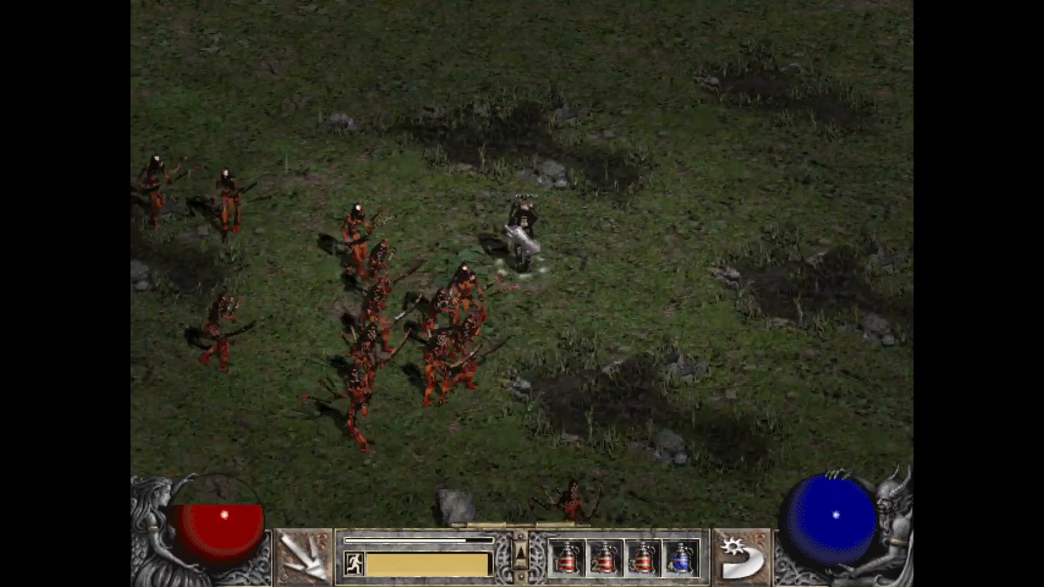
{"action": "right_click", "coordinate": [400, 400]}
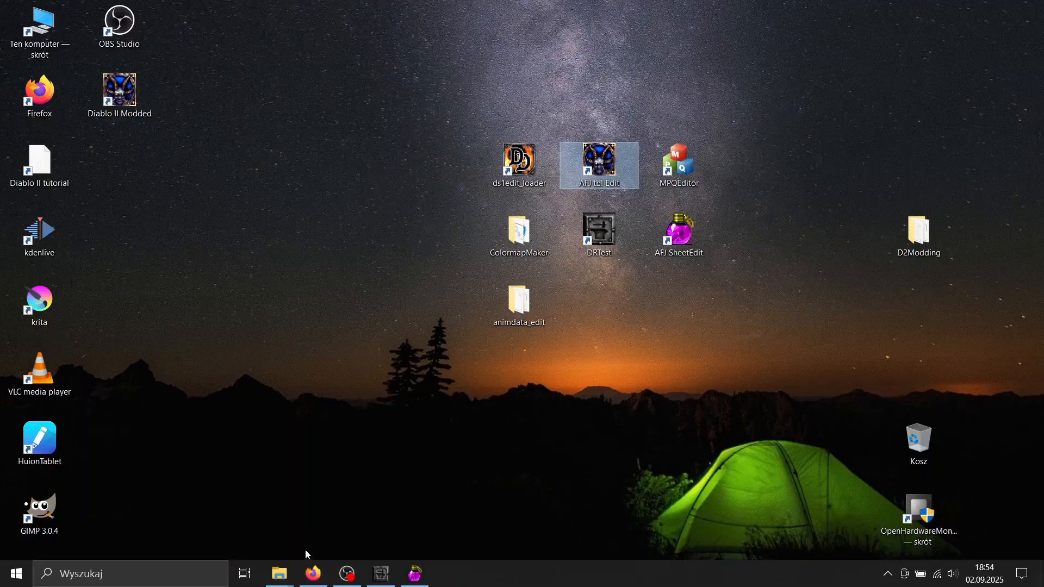
- Switch to File Explorer at the Diablo II Modded shortcut's file location and open its data folder
{"action": "right_click", "coordinate": [121, 93]}
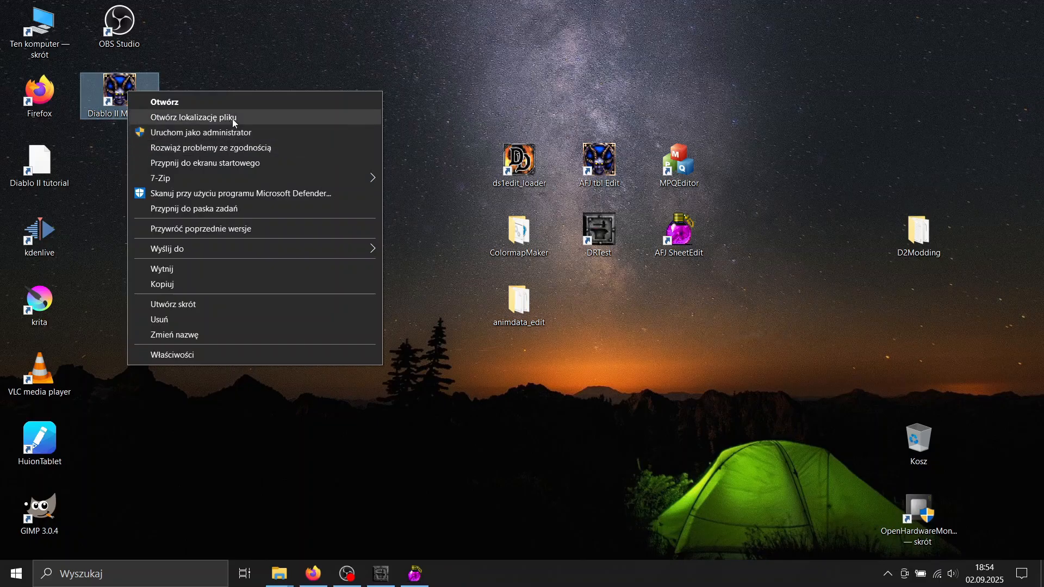
{"action": "left_click", "coordinate": [233, 118]}
{"action": "left_click_drag", "start_coordinate": [699, 77], "coordinate": [177, 68]}
{"action": "scroll", "coordinate": [276, 239], "scroll_direction": "up", "scroll_amount": 3}
{"action": "scroll", "coordinate": [271, 228], "scroll_direction": "up", "scroll_amount": 3}
{"action": "double_click", "coordinate": [240, 154]}
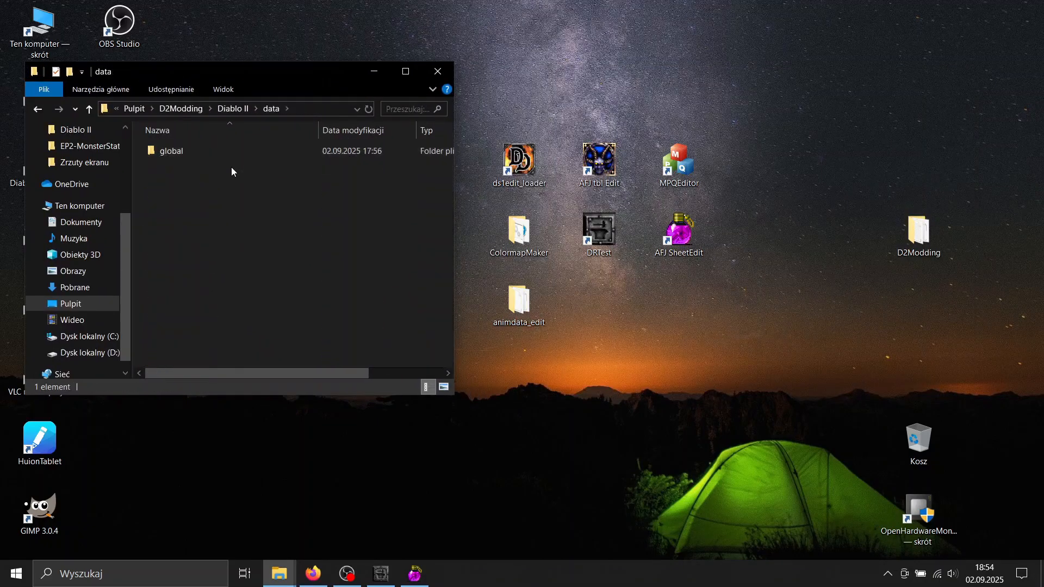
- Open MPQEditor's file location in a second window beside the first and browse to Work\data\local
{"action": "right_click", "coordinate": [674, 172]}
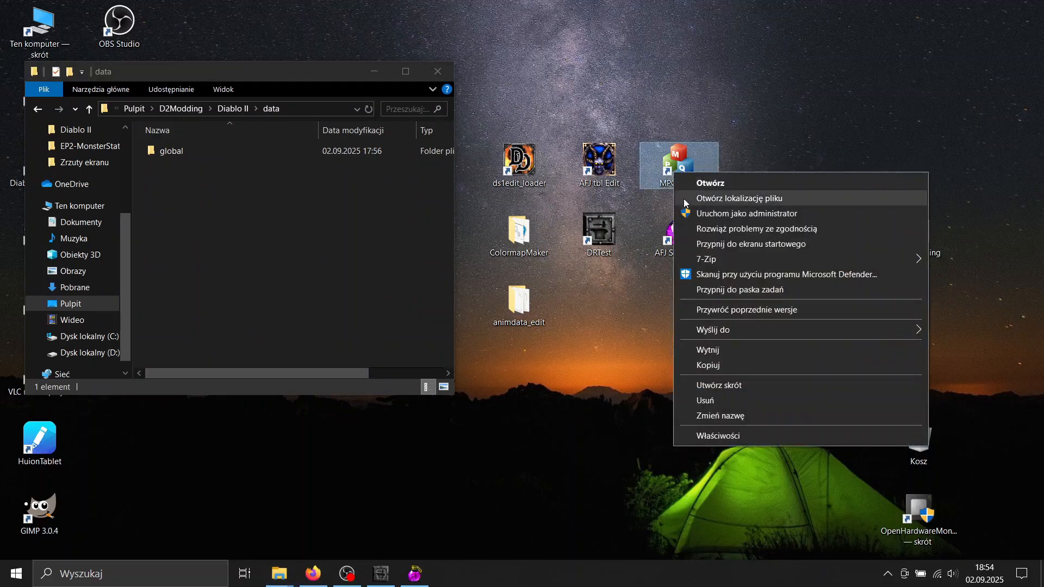
{"action": "left_click", "coordinate": [683, 201]}
{"action": "left_click_drag", "start_coordinate": [230, 90], "coordinate": [693, 87]}
{"action": "double_click", "coordinate": [684, 163]}
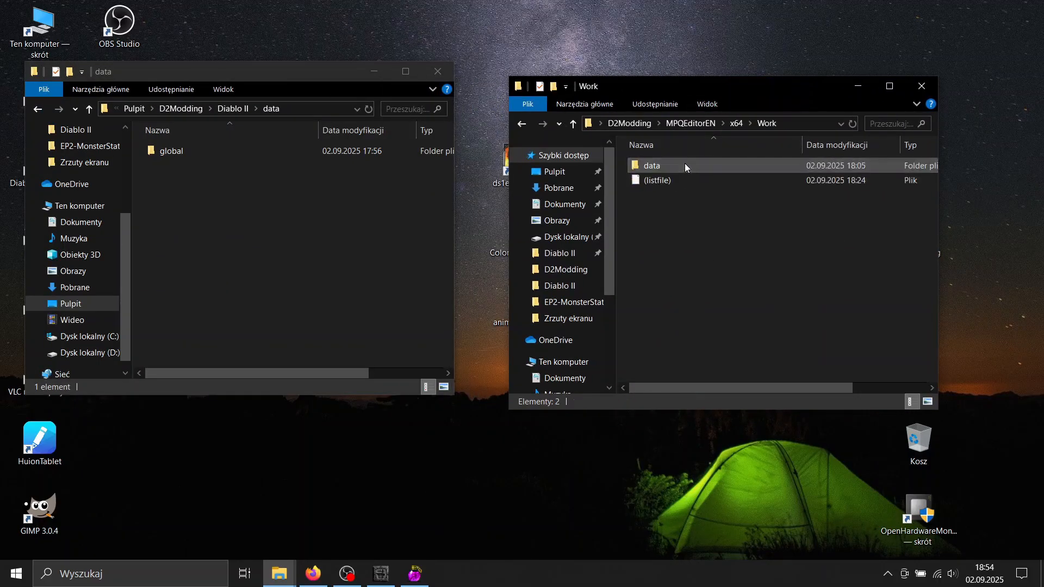
{"action": "double_click", "coordinate": [684, 164]}
{"action": "double_click", "coordinate": [672, 178]}
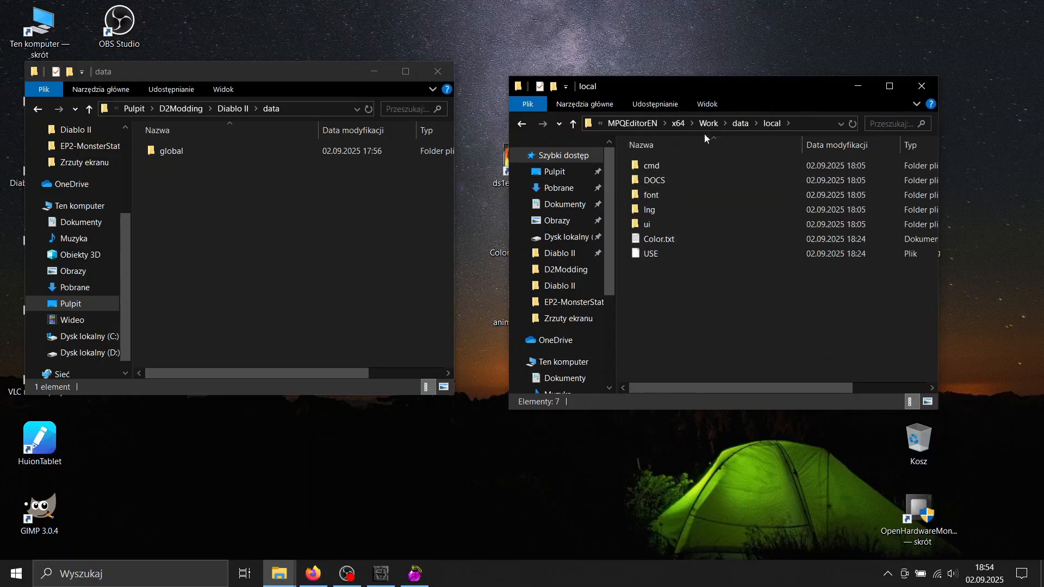
- Copy the local folder from MPQEditor's Work\data folder into the Diablo II\data folder
{"action": "left_click", "coordinate": [743, 123]}
{"action": "left_click", "coordinate": [645, 189]}
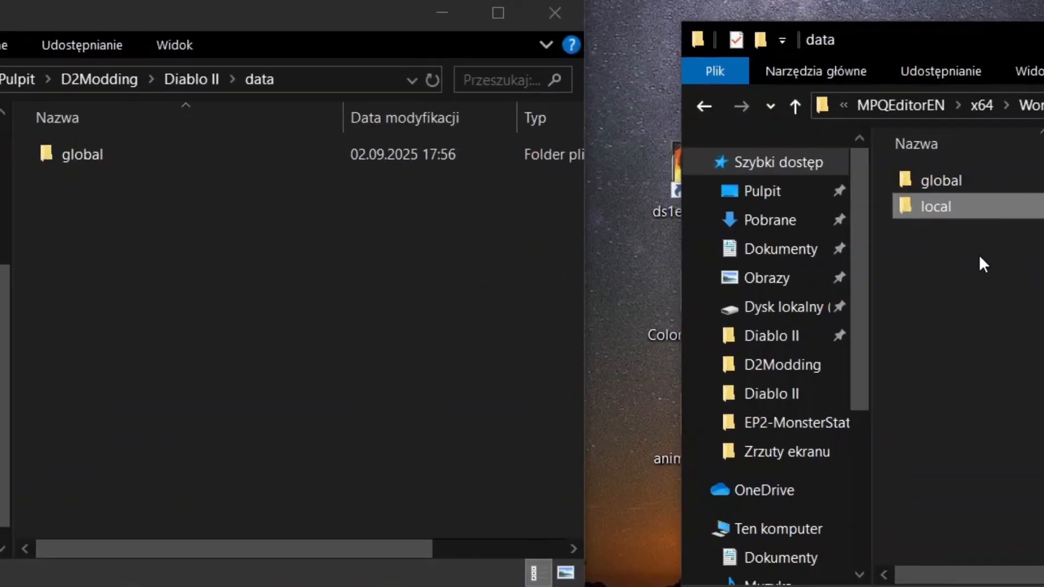
{"action": "left_click", "coordinate": [325, 218]}
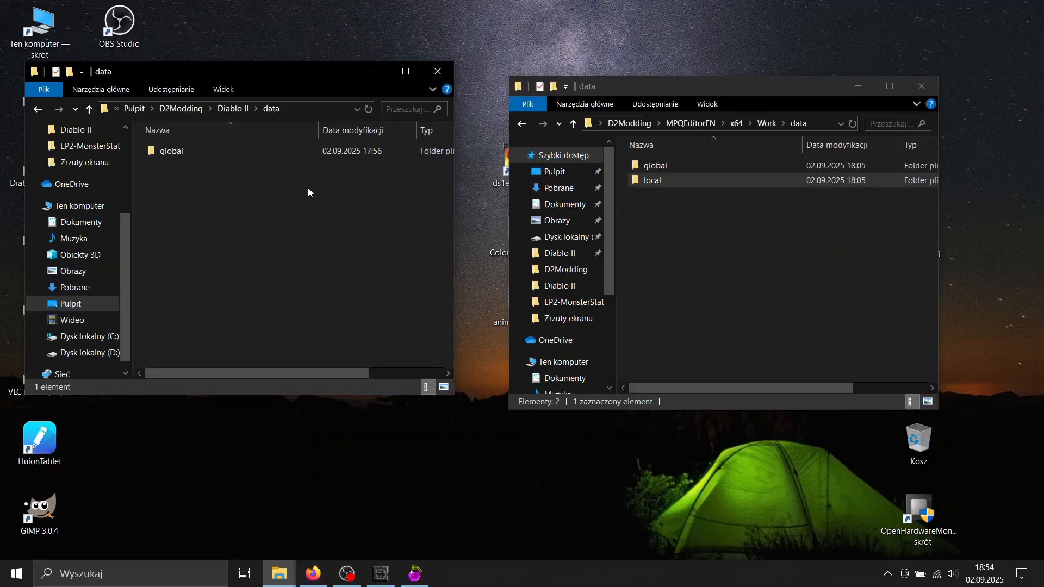
{"action": "key", "text": "ctrl+v"}
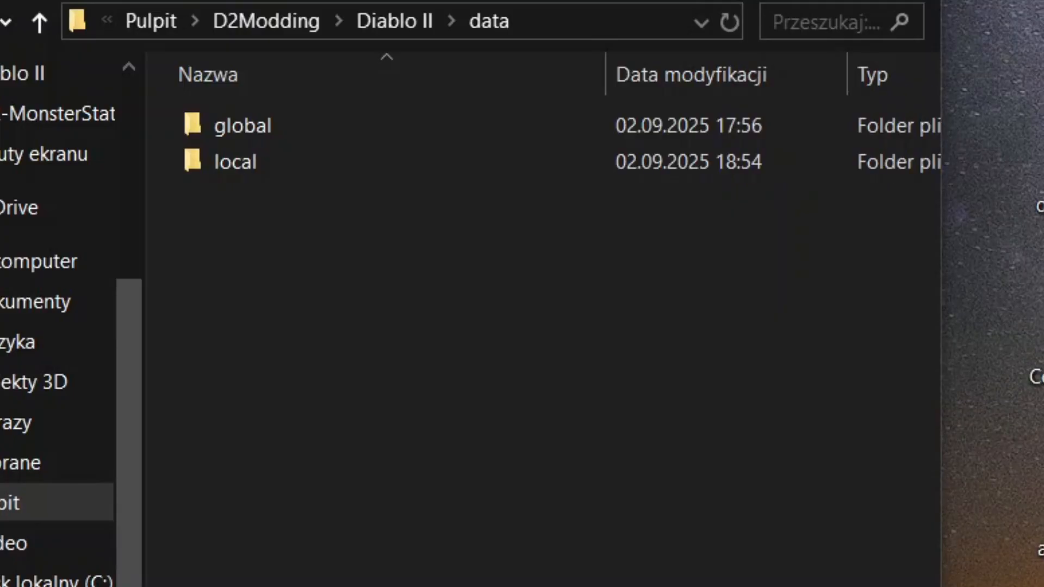
- Open string.tbl from data\local\lng\ENG in Afj Tbl Edit and place its window beside the file list
{"action": "double_click", "coordinate": [302, 160]}
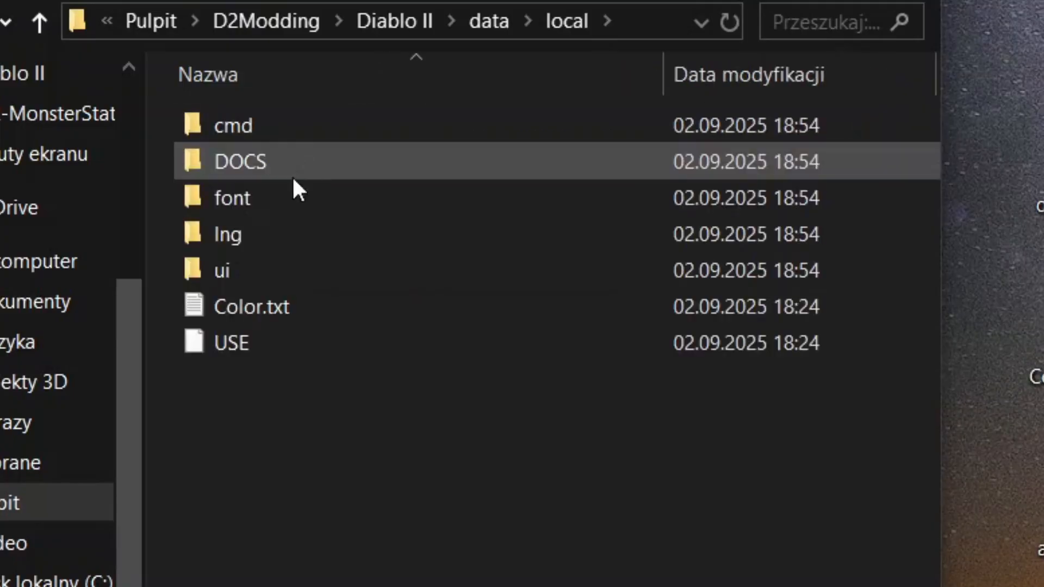
{"action": "double_click", "coordinate": [288, 242]}
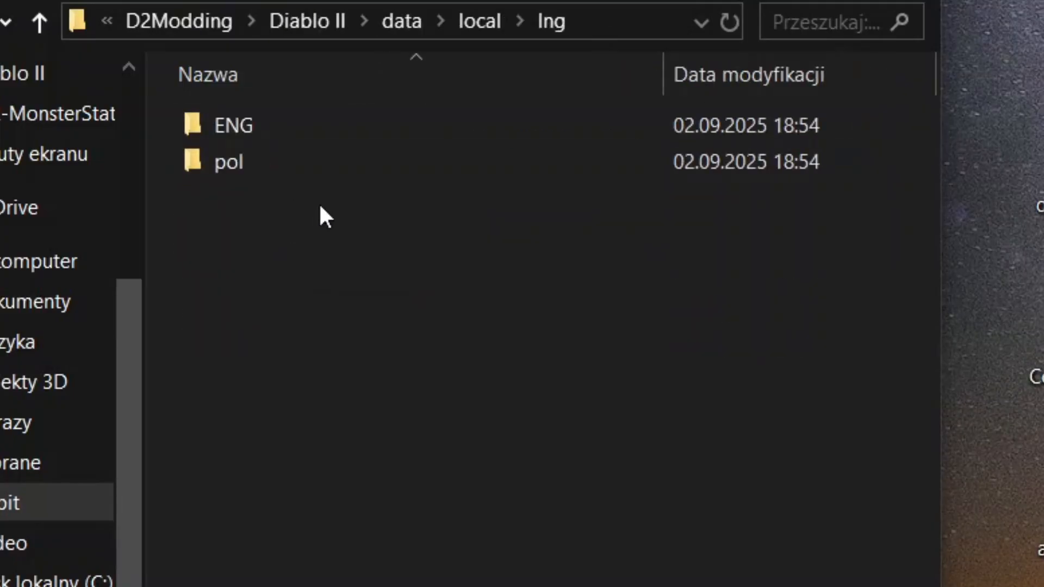
{"action": "double_click", "coordinate": [321, 123]}
{"action": "double_click", "coordinate": [266, 338]}
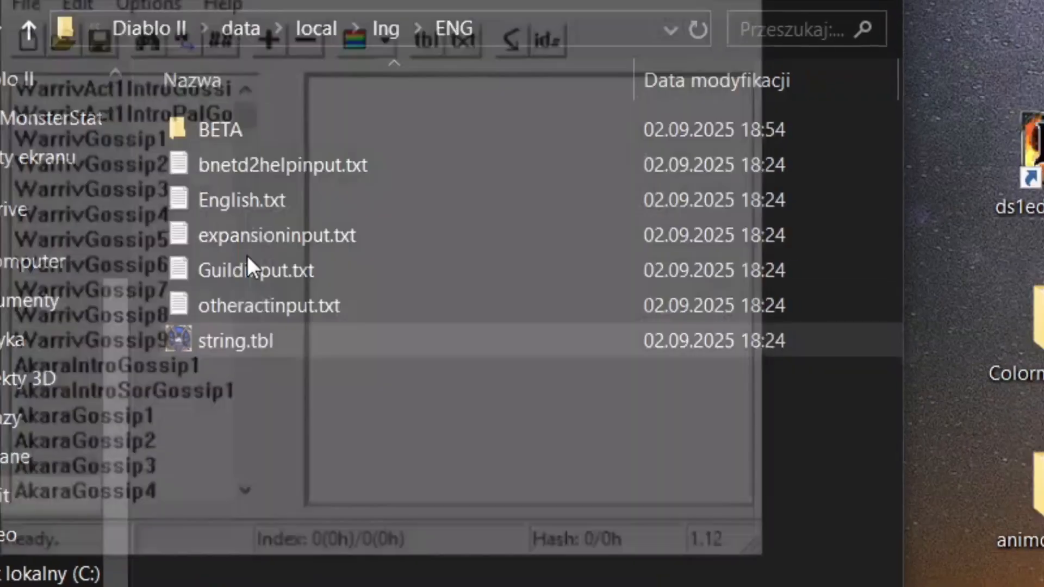
{"action": "left_click_drag", "start_coordinate": [231, 5], "coordinate": [717, 28]}
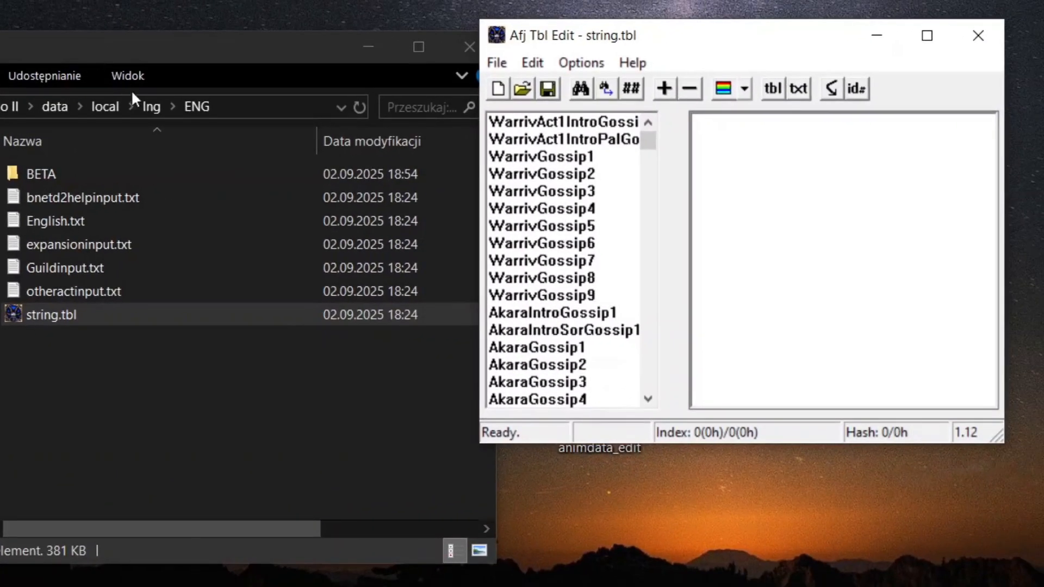
- Open string.tbl from the pol language folder in a second Afj Tbl Edit window beside the English one
{"action": "left_click", "coordinate": [150, 106]}
{"action": "double_click", "coordinate": [79, 204]}
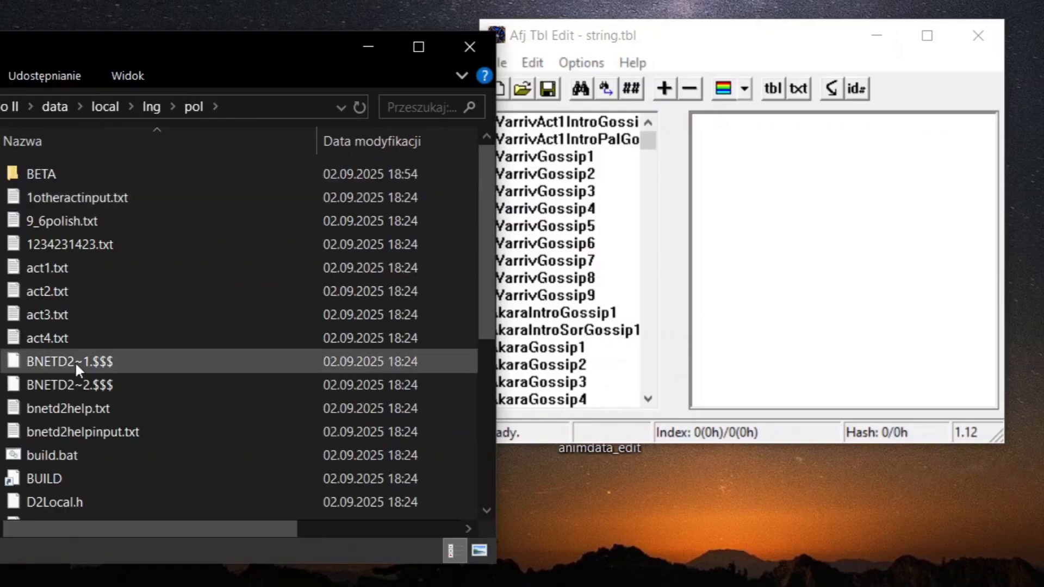
{"action": "scroll", "coordinate": [75, 361], "scroll_direction": "down", "scroll_amount": 5}
{"action": "double_click", "coordinate": [132, 506]}
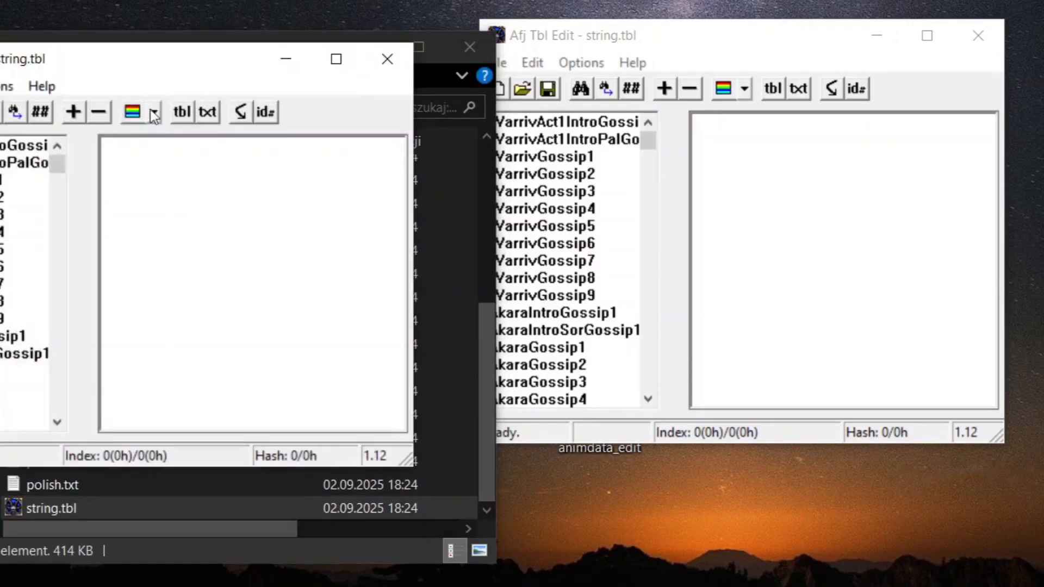
{"action": "left_click_drag", "start_coordinate": [131, 57], "coordinate": [236, 35]}
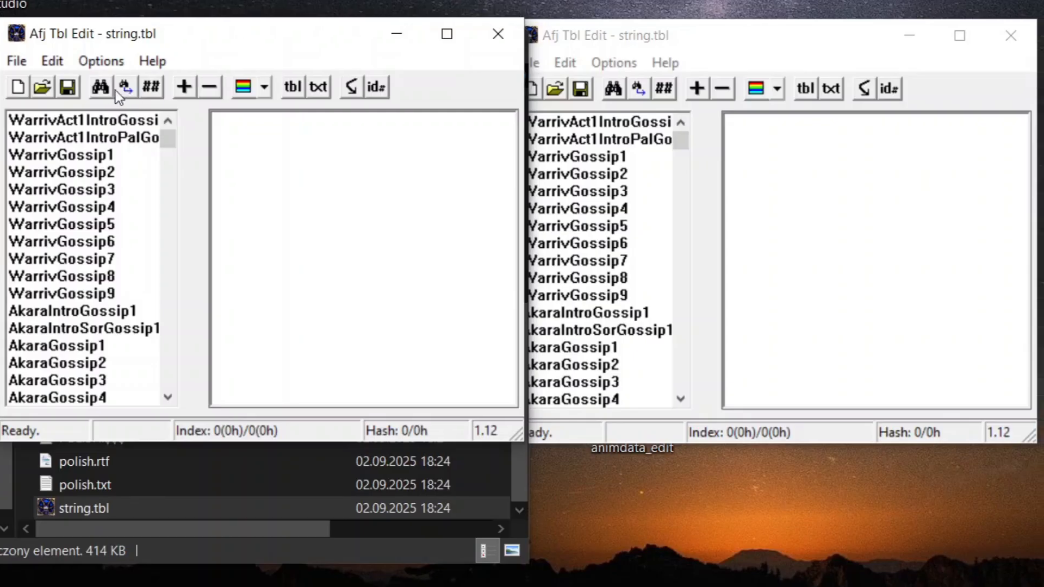
- Search the Polish string.tbl for HellHorror and close the search
{"action": "left_click", "coordinate": [107, 74]}
{"action": "type", "text": "HellHorror"}
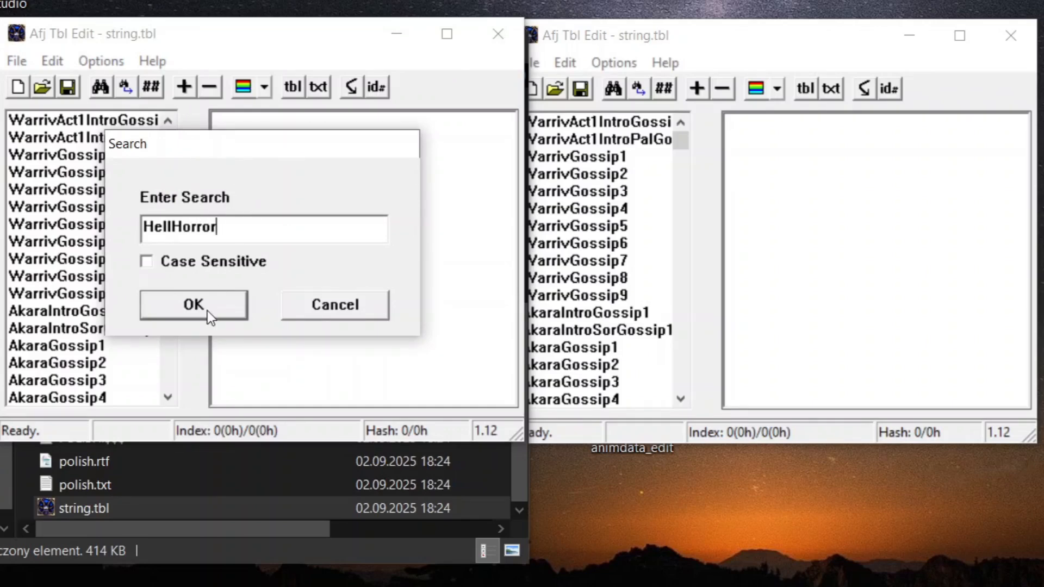
{"action": "left_click", "coordinate": [207, 310]}
{"action": "left_click", "coordinate": [262, 291]}
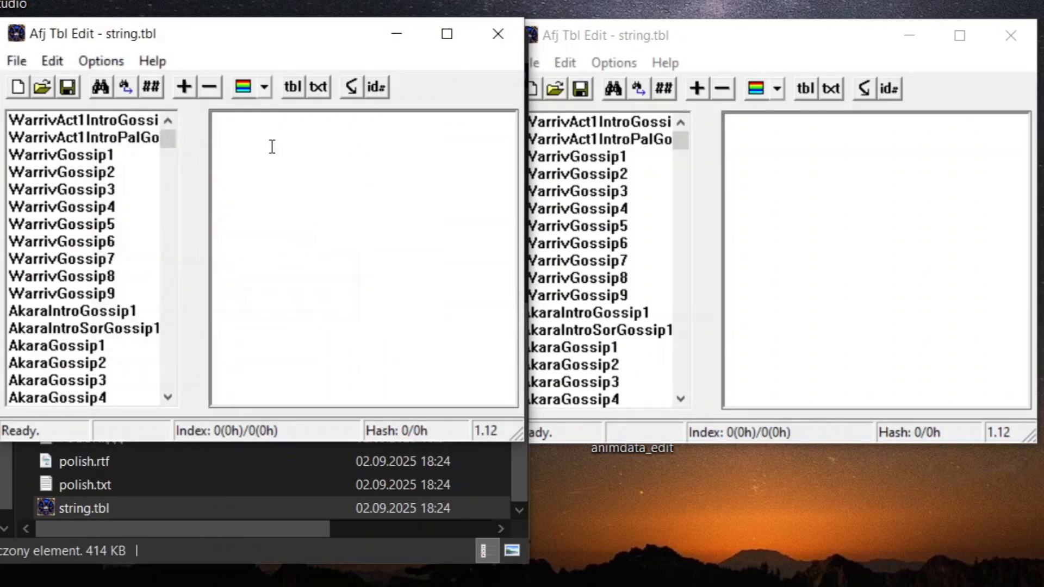
- Append a HellHorror index to the end of both string.tbl files, matching the name string of skeleton66 in monstats.txt
{"action": "left_click", "coordinate": [195, 89]}
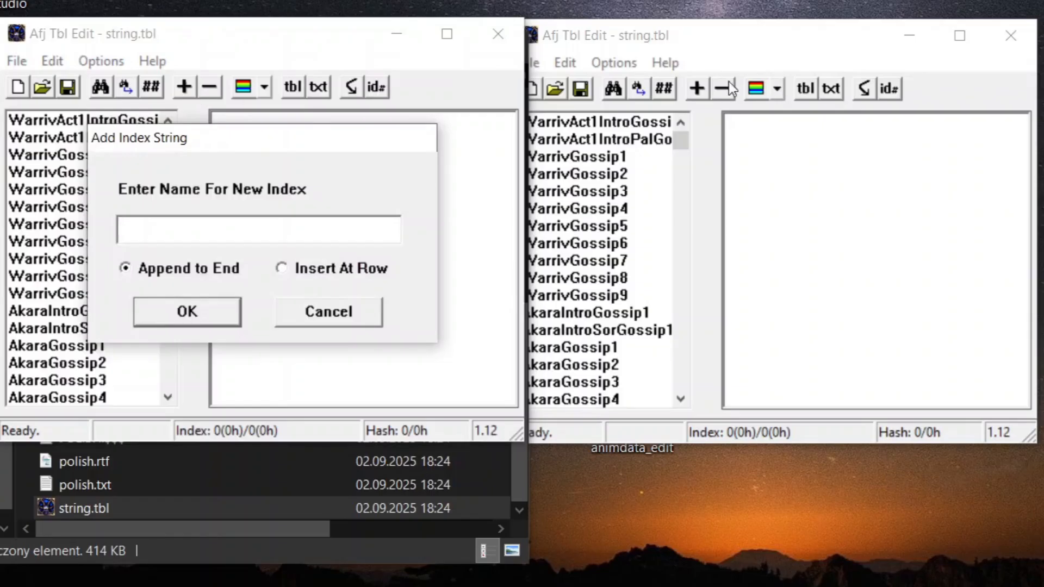
{"action": "left_click", "coordinate": [698, 90]}
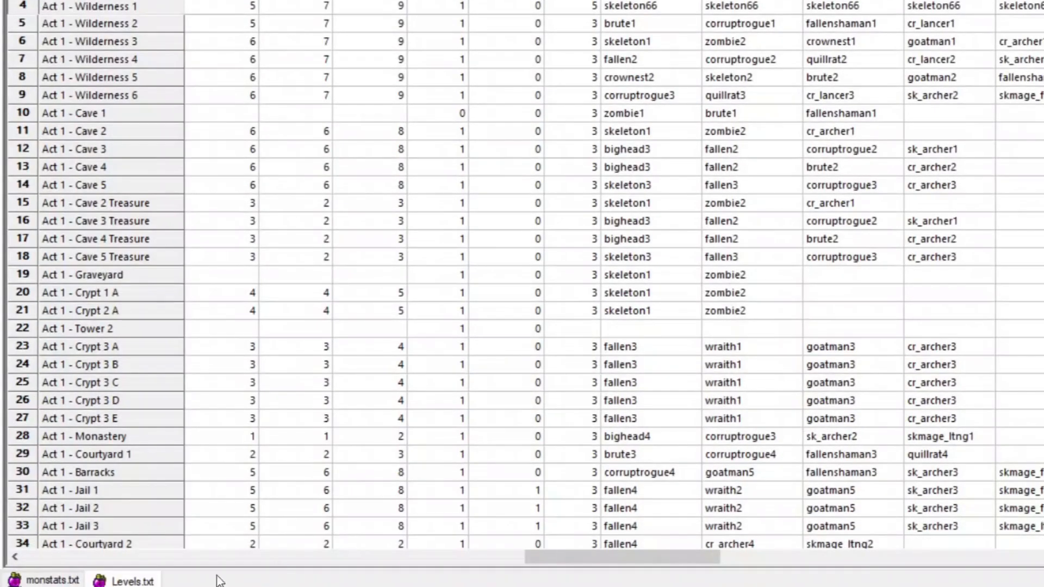
{"action": "left_click", "coordinate": [53, 582]}
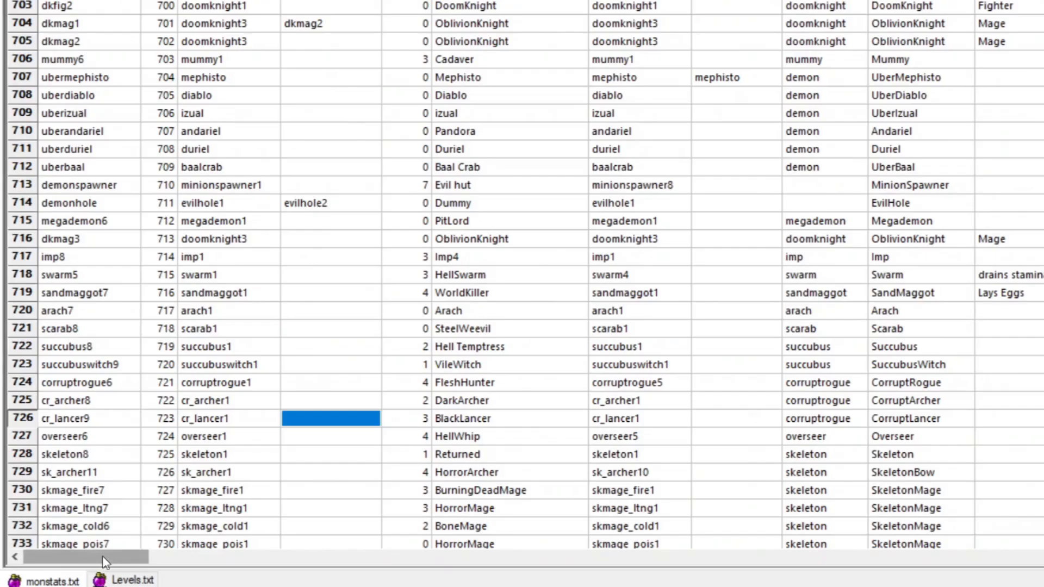
{"action": "left_click", "coordinate": [491, 545]}
{"action": "scroll", "coordinate": [481, 513], "scroll_direction": "down", "scroll_amount": 2}
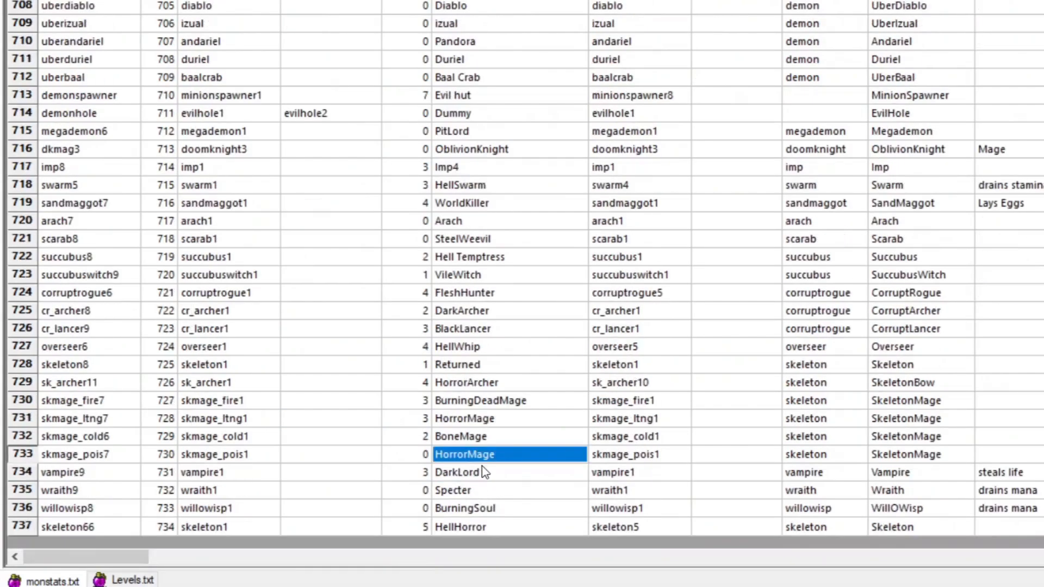
{"action": "left_click", "coordinate": [486, 527]}
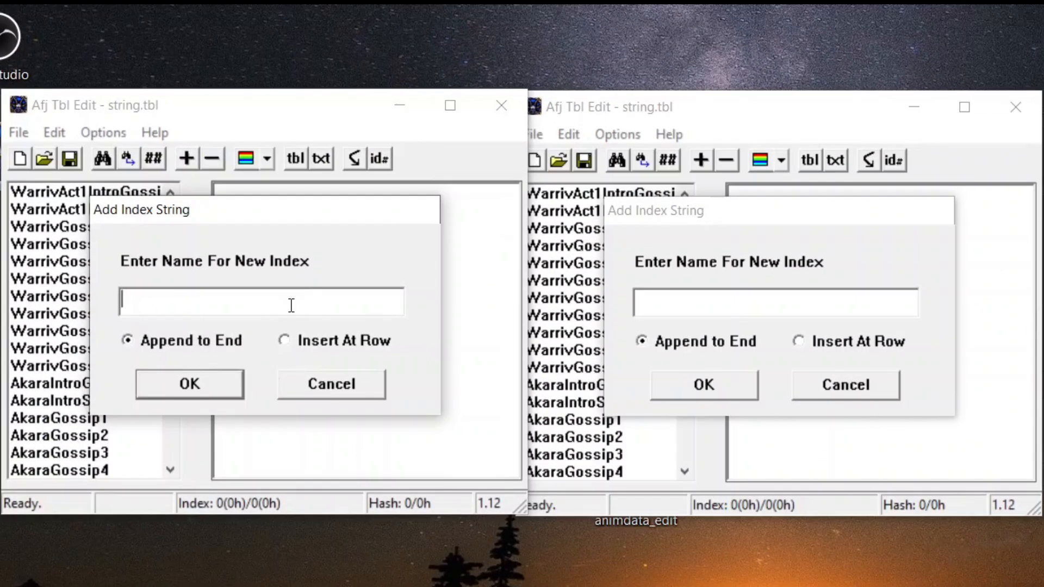
{"action": "type", "text": "HellHorror"}
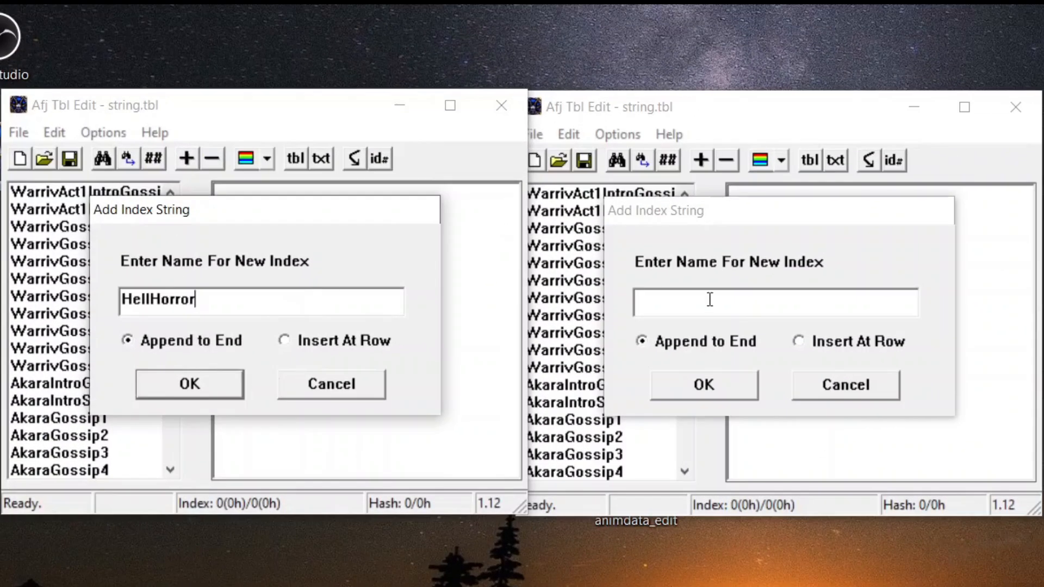
{"action": "left_click", "coordinate": [710, 300]}
{"action": "type", "text": "HellHorror"}
{"action": "left_click", "coordinate": [718, 386]}
{"action": "left_click", "coordinate": [292, 383]}
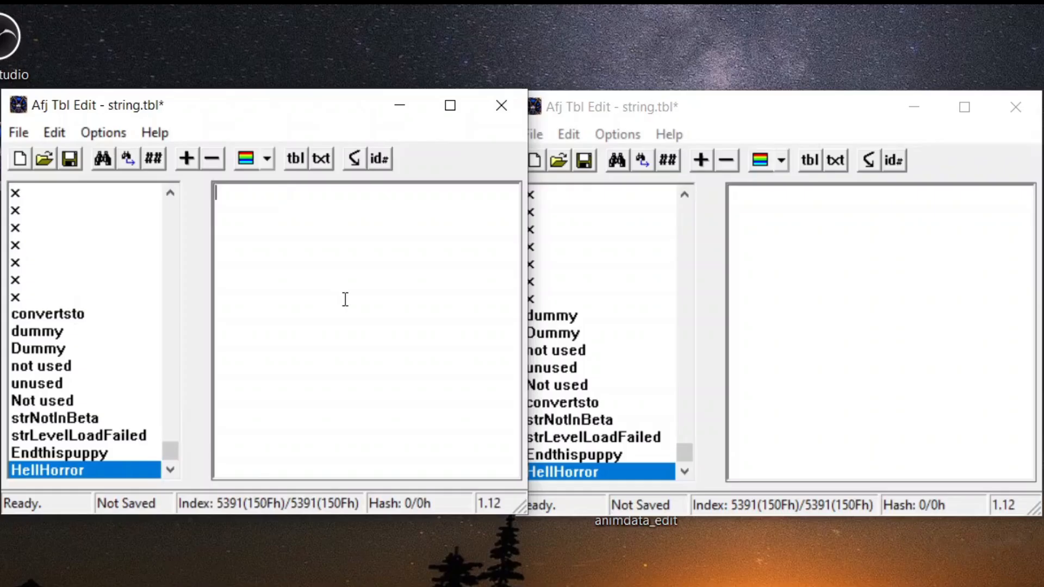
- Set the text of the HellHorror entry in the English string.tbl to "Hell Horror" and compare it with the Endthispuppy entry
{"action": "left_click", "coordinate": [787, 272]}
{"action": "type", "text": "HellHorror"}
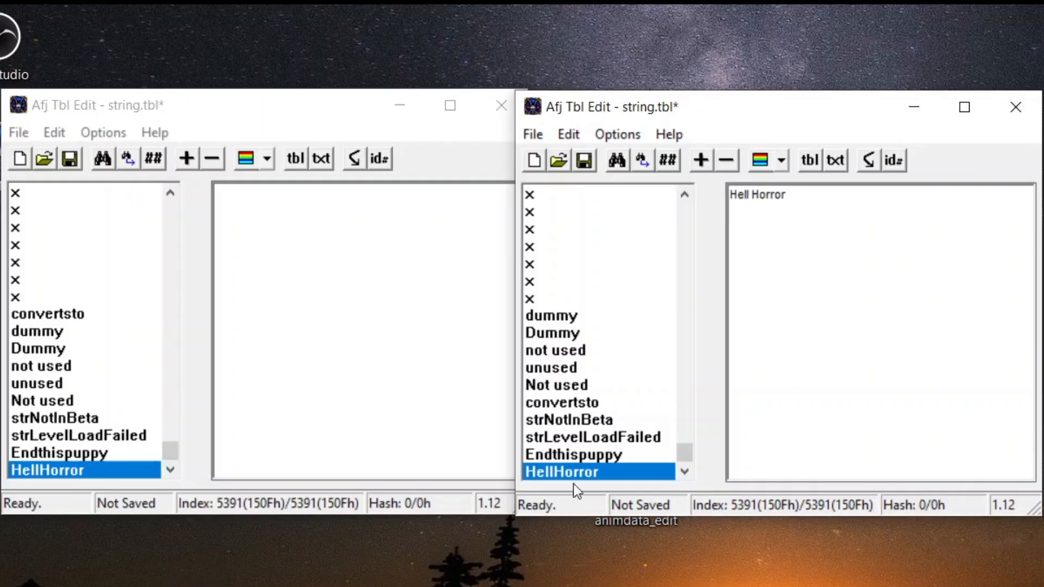
{"action": "left_click", "coordinate": [618, 454]}
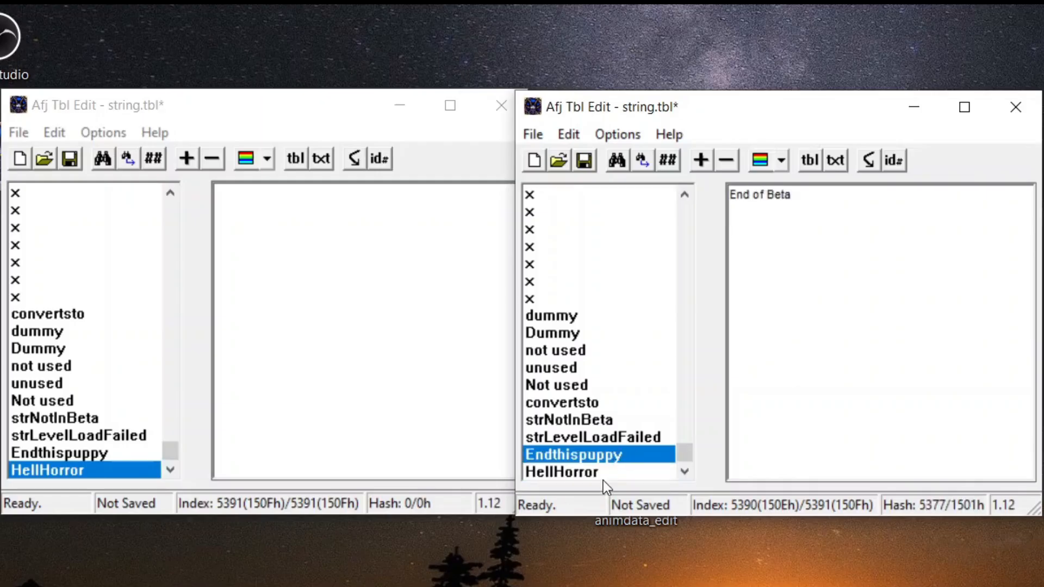
{"action": "left_click", "coordinate": [614, 471]}
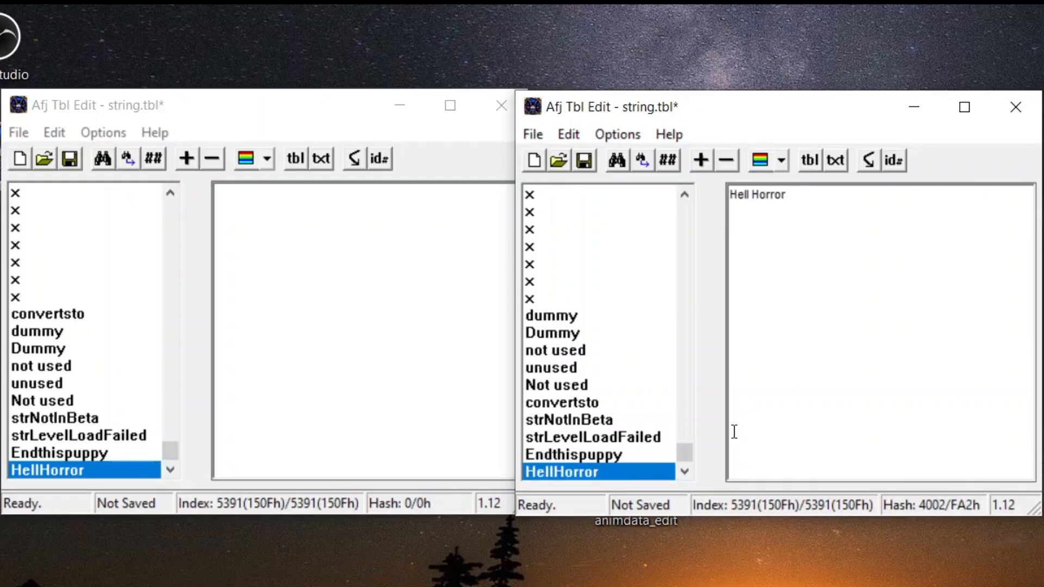
- Begin the text of the HellHorror entry in the Polish string.tbl with "Piekielny Ko"
{"action": "left_click", "coordinate": [386, 417]}
{"action": "type", "text": "Piekiel"}
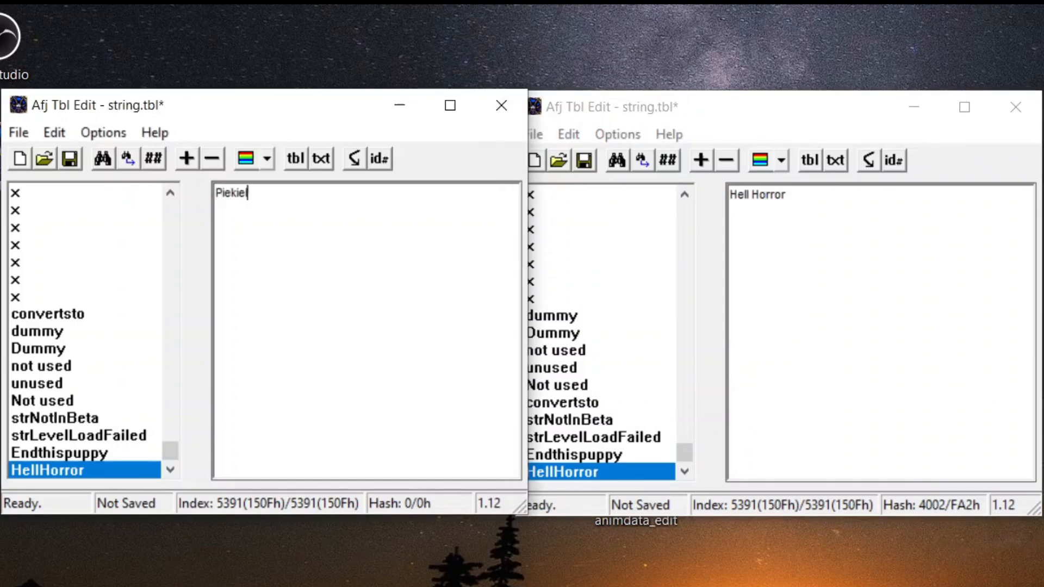
{"action": "type", "text": "ny K"}
- Search the Polish string.tbl from its beginning for "horror" and continue to the Horror monster entry
{"action": "scroll", "coordinate": [135, 418], "scroll_direction": "up", "scroll_amount": 2}
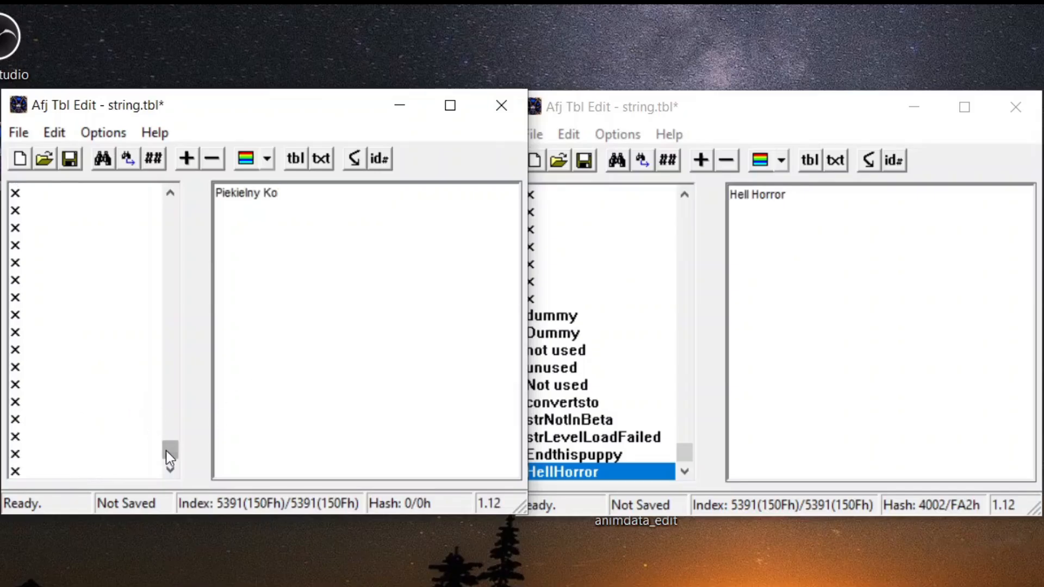
{"action": "left_click_drag", "start_coordinate": [165, 450], "coordinate": [170, 209]}
{"action": "left_click", "coordinate": [121, 161]}
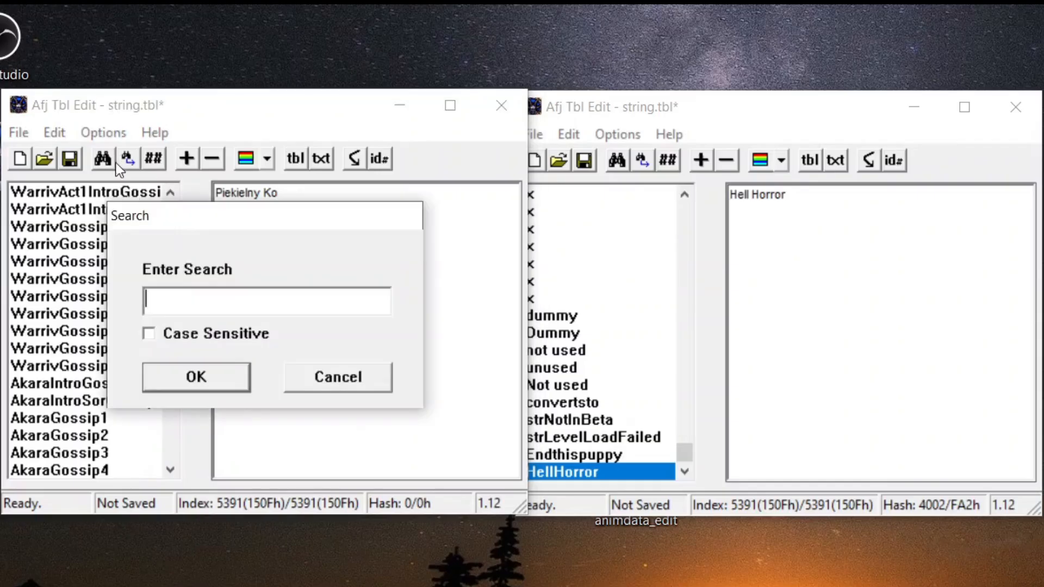
{"action": "type", "text": "hor"}
{"action": "type", "text": "or"}
{"action": "left_click", "coordinate": [168, 303]}
{"action": "type", "text": "r"}
{"action": "left_click", "coordinate": [174, 372]}
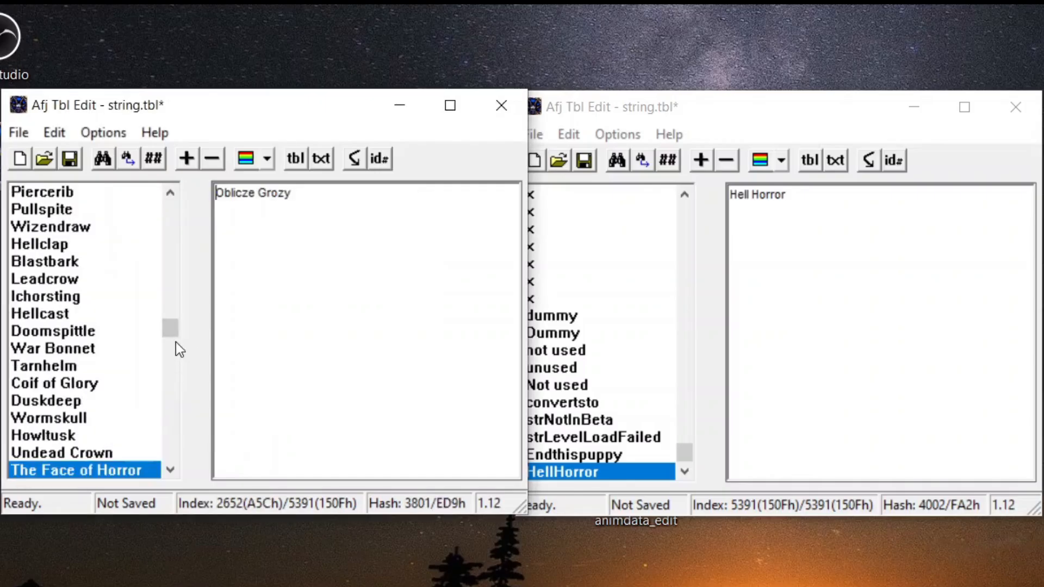
{"action": "left_click", "coordinate": [128, 158]}
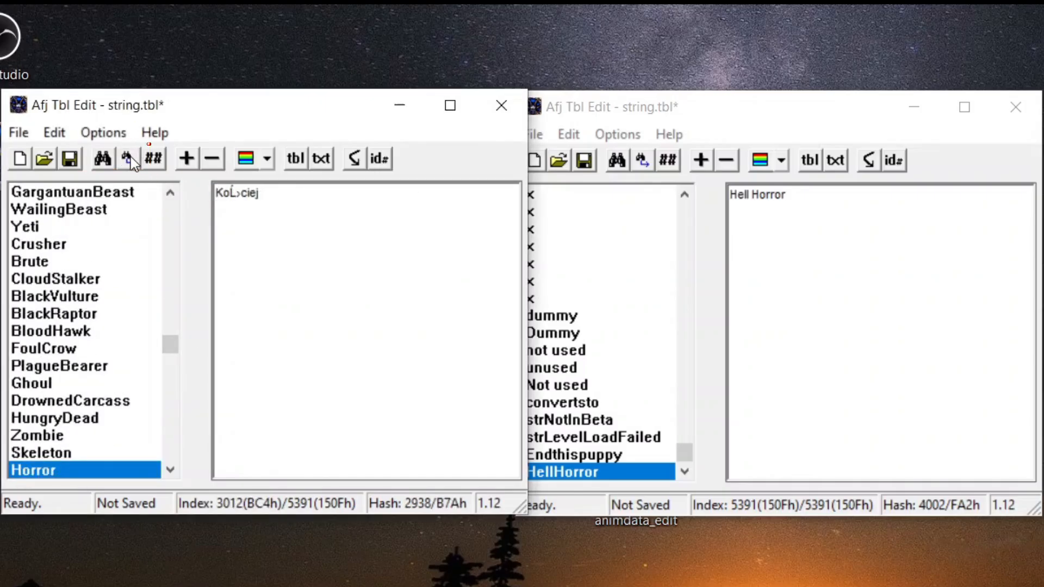
- Copy the encoded characters "Ĺ›" that stand for the Polish letter ś in the Horror entry's text
{"action": "double_click", "coordinate": [387, 174]}
{"action": "triple_click", "coordinate": [392, 173]}
{"action": "double_click", "coordinate": [414, 174]}
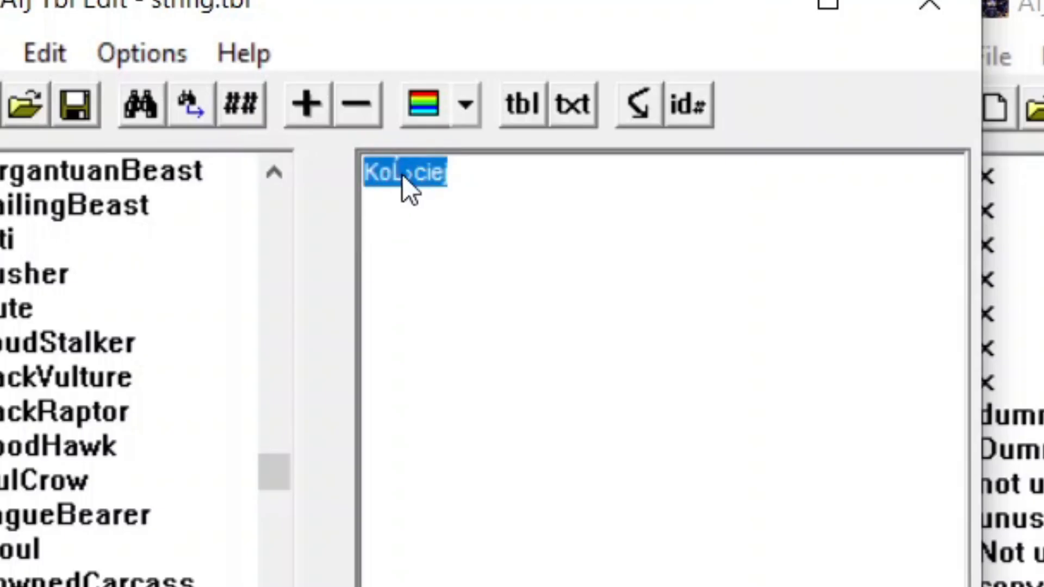
{"action": "triple_click", "coordinate": [402, 174]}
{"action": "double_click", "coordinate": [403, 175]}
{"action": "left_click_drag", "start_coordinate": [395, 173], "coordinate": [416, 185]}
{"action": "key", "text": "ctrl+c"}
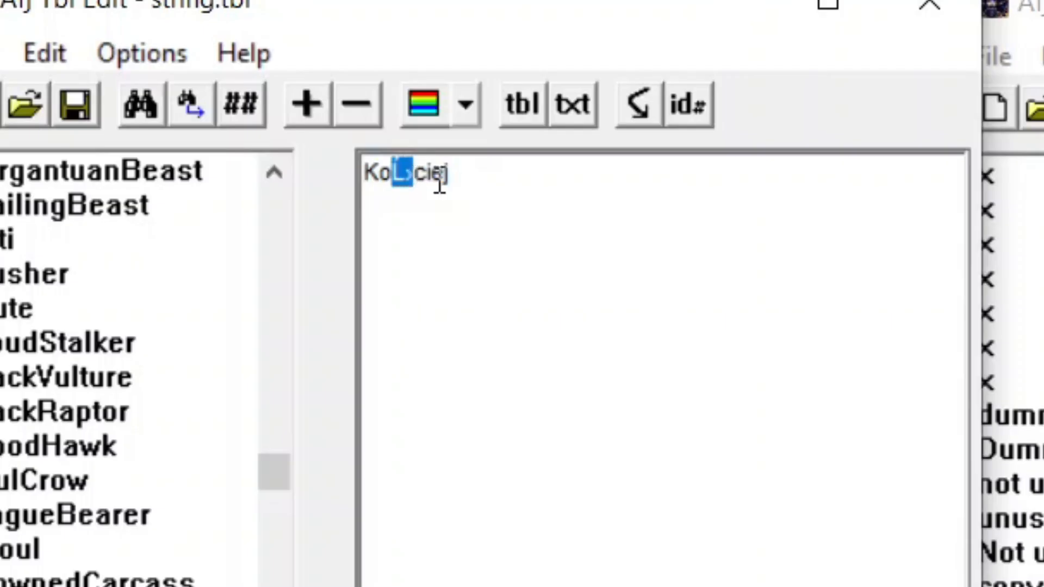
{"action": "left_click", "coordinate": [552, 179]}
{"action": "key", "text": "ctrl+v"}
{"action": "key", "text": "BackSpace"}
{"action": "key", "text": "BackSpace"}
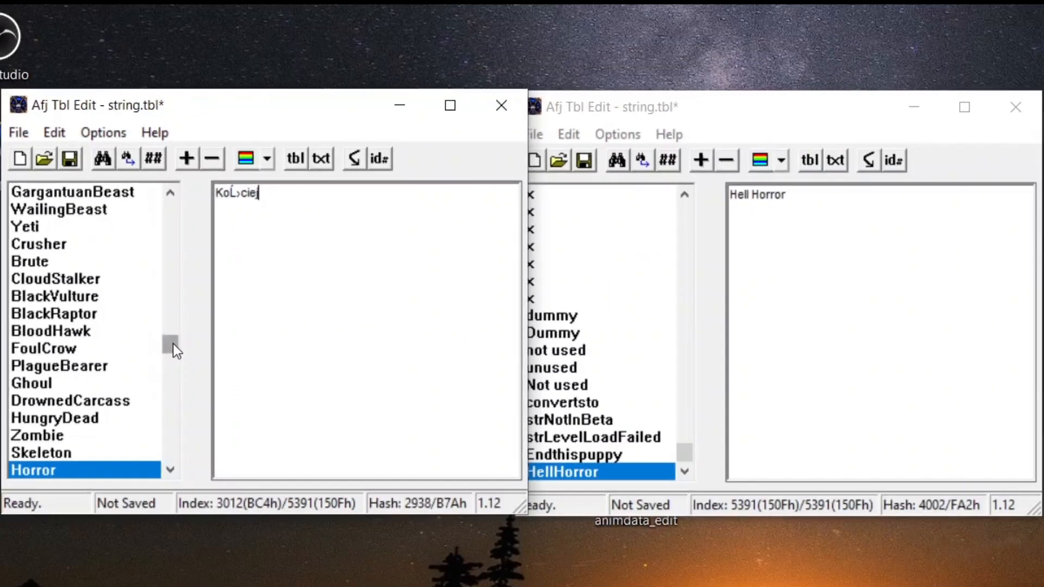
- Complete the Polish HellHorror text as "Piekielny KoĹ›ciej" using the copied encoded characters
{"action": "left_click_drag", "start_coordinate": [173, 343], "coordinate": [167, 452]}
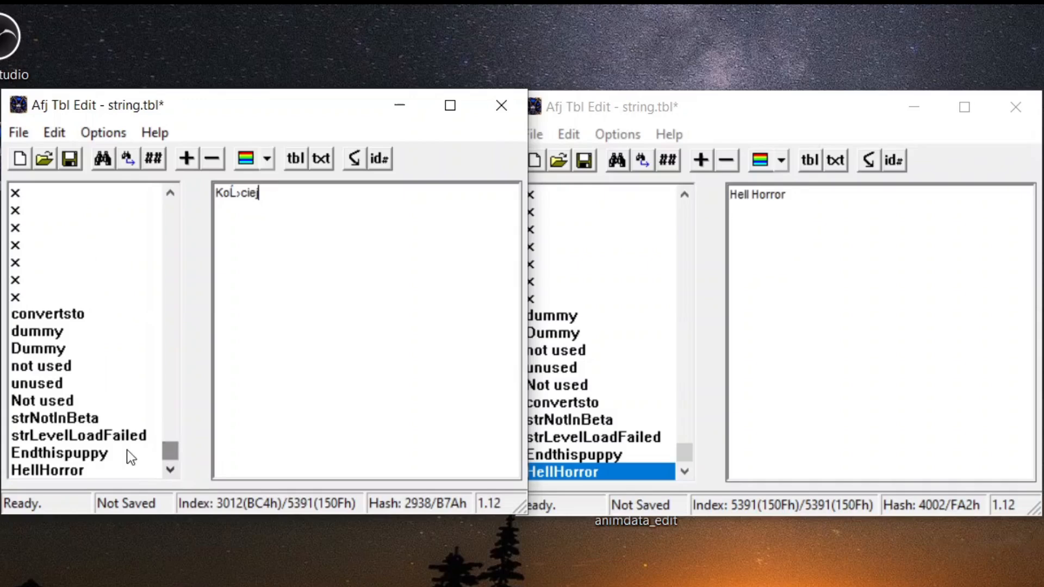
{"action": "left_click", "coordinate": [91, 468]}
{"action": "left_click", "coordinate": [292, 198]}
{"action": "key", "text": "ctrl+v"}
{"action": "type", "text": "ciej"}
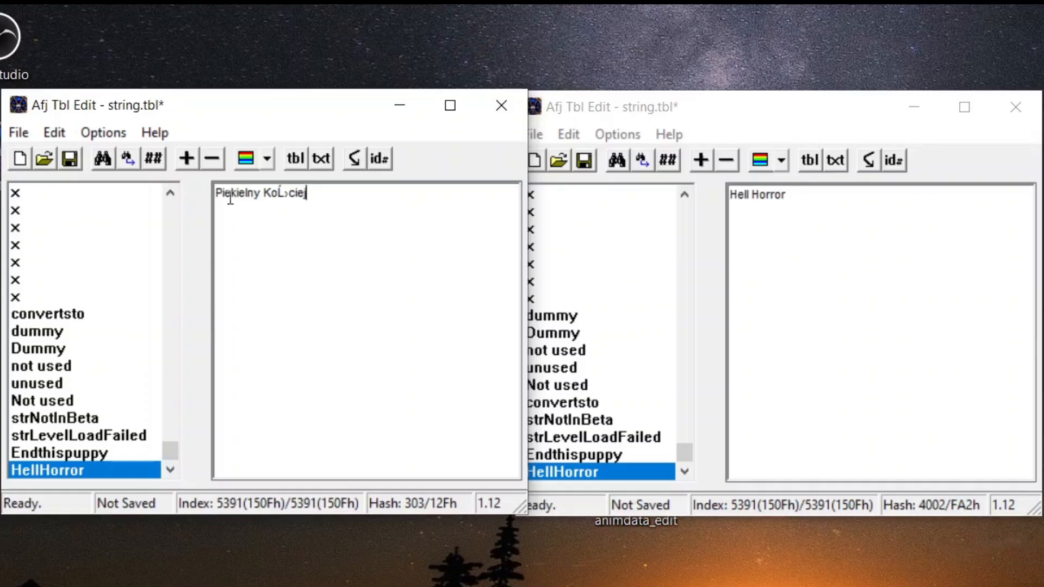
- Save both the Polish and the English string.tbl files
{"action": "left_click", "coordinate": [70, 158]}
{"action": "left_click", "coordinate": [761, 259]}
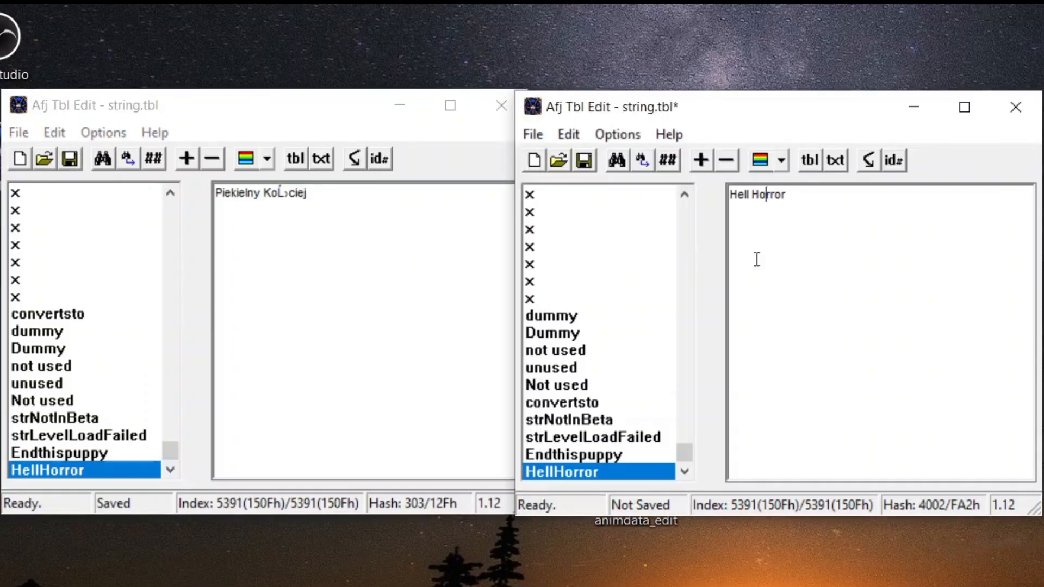
{"action": "left_click", "coordinate": [589, 160]}
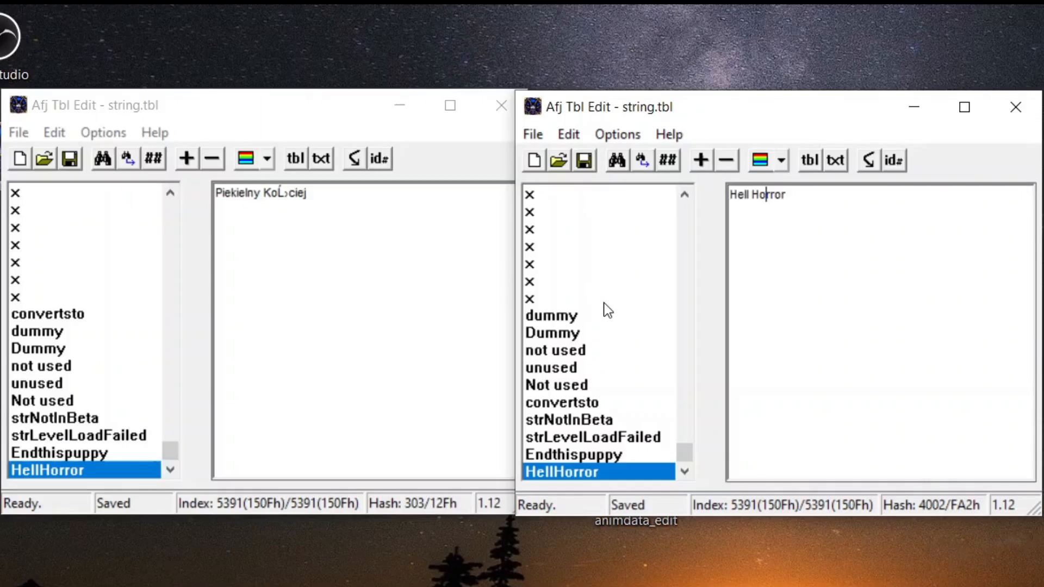
- Start another new index in both string.tbl files and enter the name HellHorrorArcher for the Polish one
{"action": "left_click", "coordinate": [699, 160]}
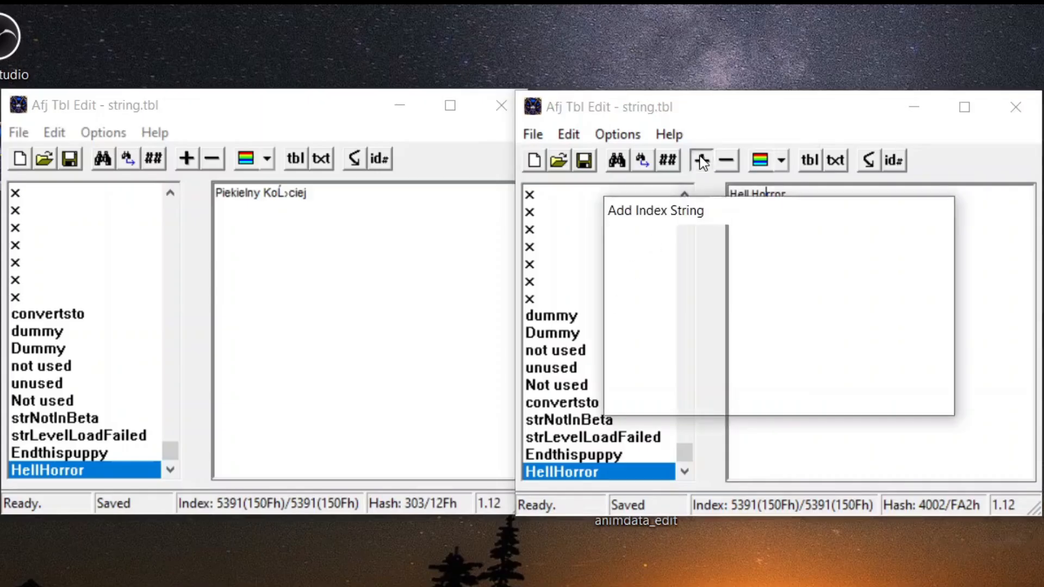
{"action": "left_click", "coordinate": [186, 159]}
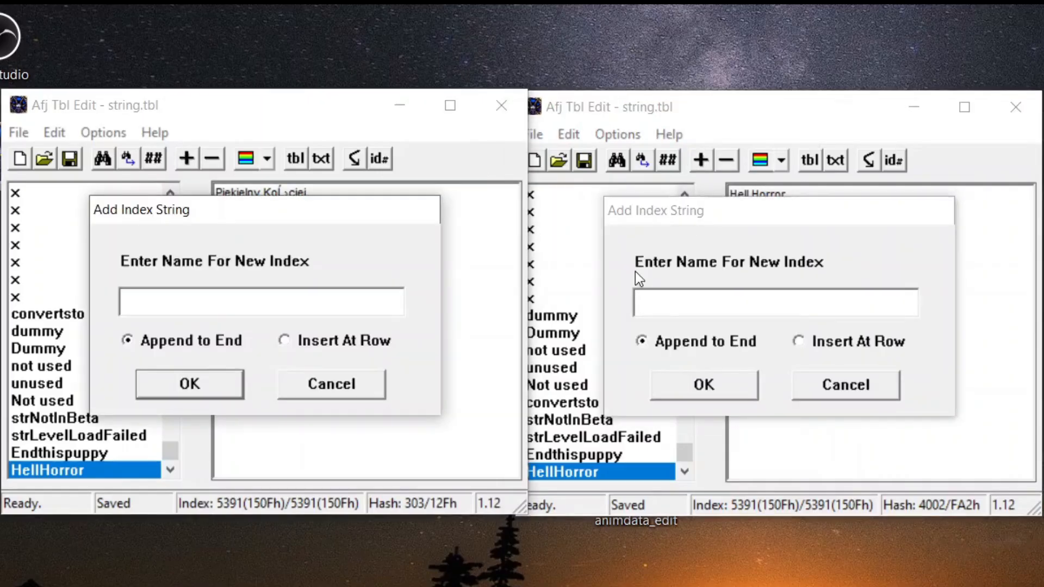
{"action": "left_click", "coordinate": [655, 298]}
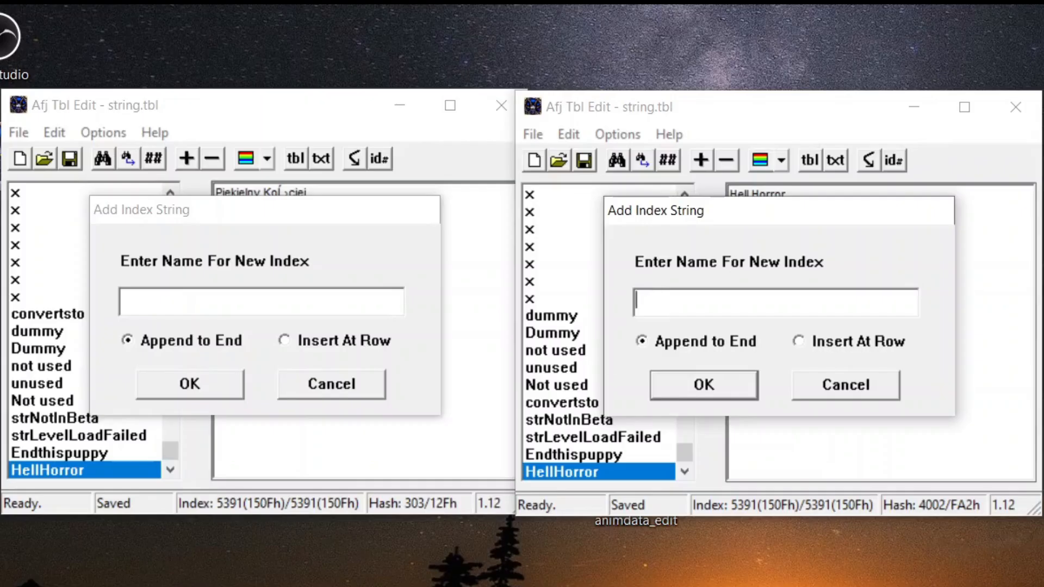
{"action": "left_click", "coordinate": [263, 300]}
{"action": "type", "text": "HellHorror"}
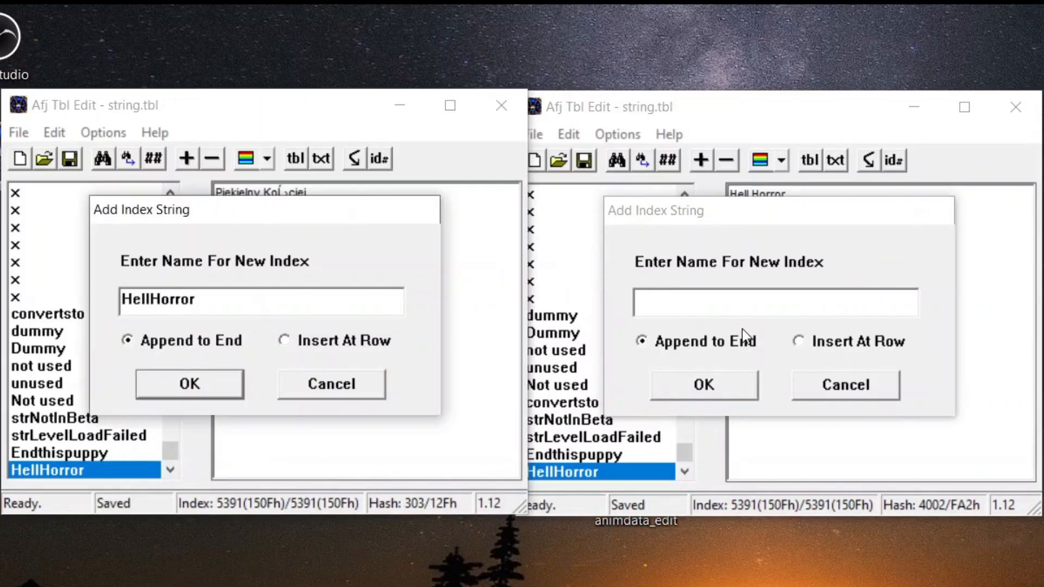
{"action": "left_click", "coordinate": [757, 300]}
{"action": "type", "text": "HellHorror"}
{"action": "left_click", "coordinate": [242, 300]}
{"action": "type", "text": "Archer"}
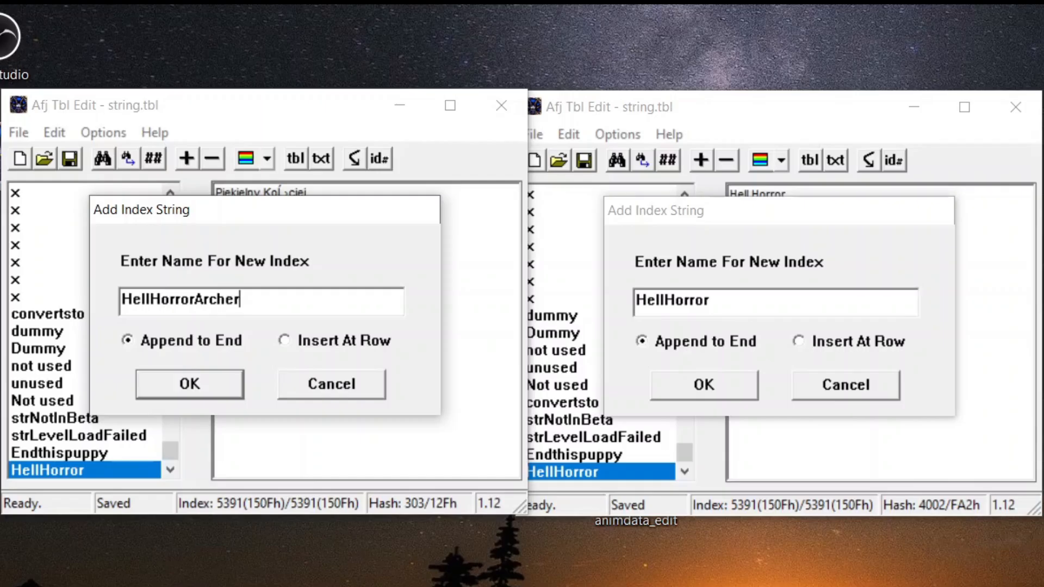
- Copy the name HellHorrorArcher to the English index and append the new index to the end of both files
{"action": "left_click_drag", "start_coordinate": [250, 302], "coordinate": [71, 305]}
{"action": "key", "text": "ctrl+c"}
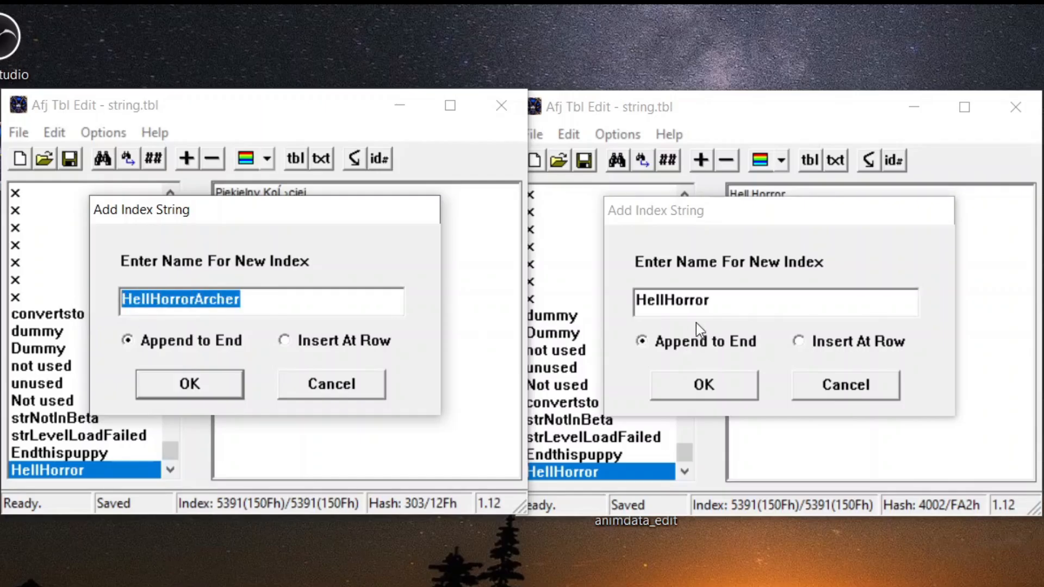
{"action": "left_click", "coordinate": [730, 303]}
{"action": "left_click_drag", "start_coordinate": [730, 302], "coordinate": [603, 305]}
{"action": "key", "text": "ctrl+v"}
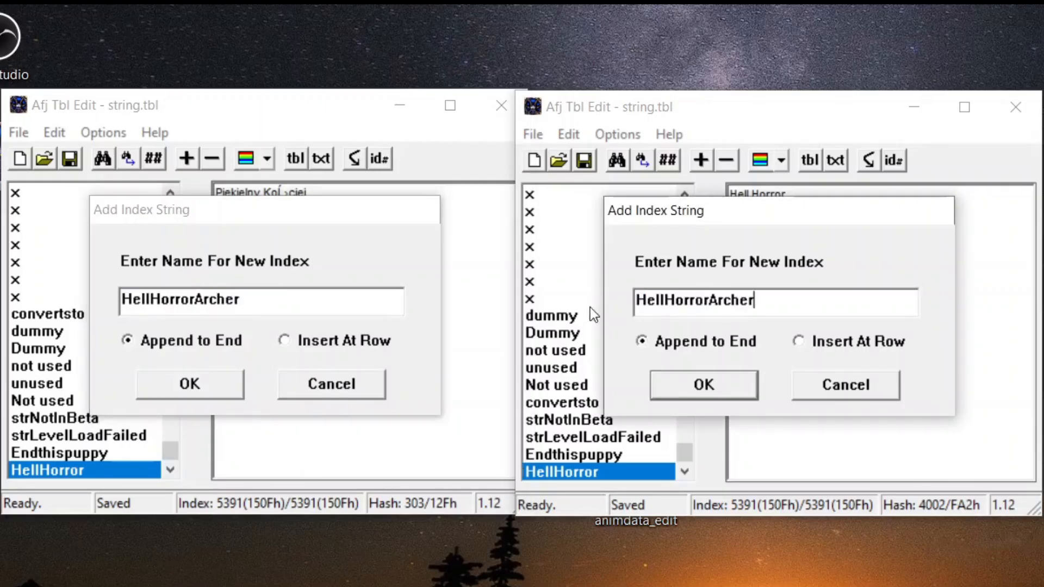
{"action": "left_click", "coordinate": [233, 388]}
{"action": "left_click", "coordinate": [674, 381]}
- Fill the English text of the HellHorrorArcher entry by pasting its copied name
{"action": "left_click", "coordinate": [329, 305]}
{"action": "left_click", "coordinate": [748, 270]}
{"action": "key", "text": "ctrl+v"}
{"action": "left_click", "coordinate": [753, 196]}
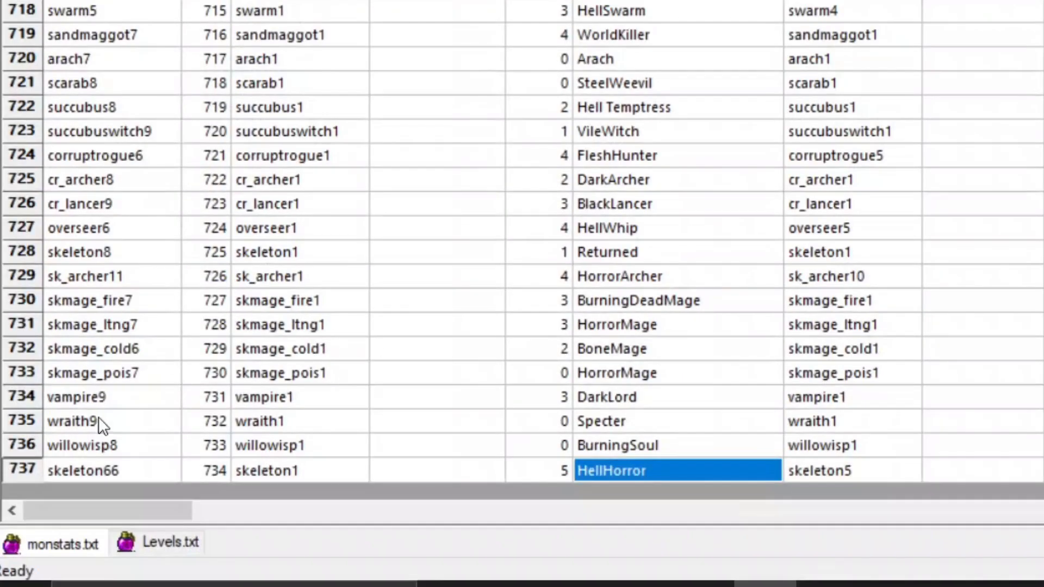
- Add several new empty rows to monstats.txt
{"action": "right_click", "coordinate": [37, 443]}
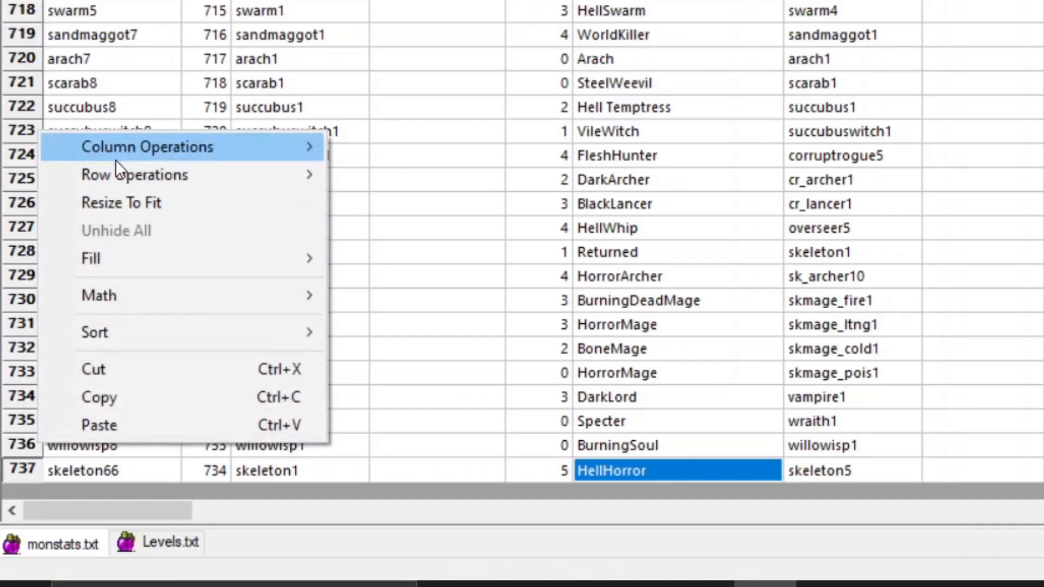
{"action": "mouse_move", "coordinate": [205, 174]}
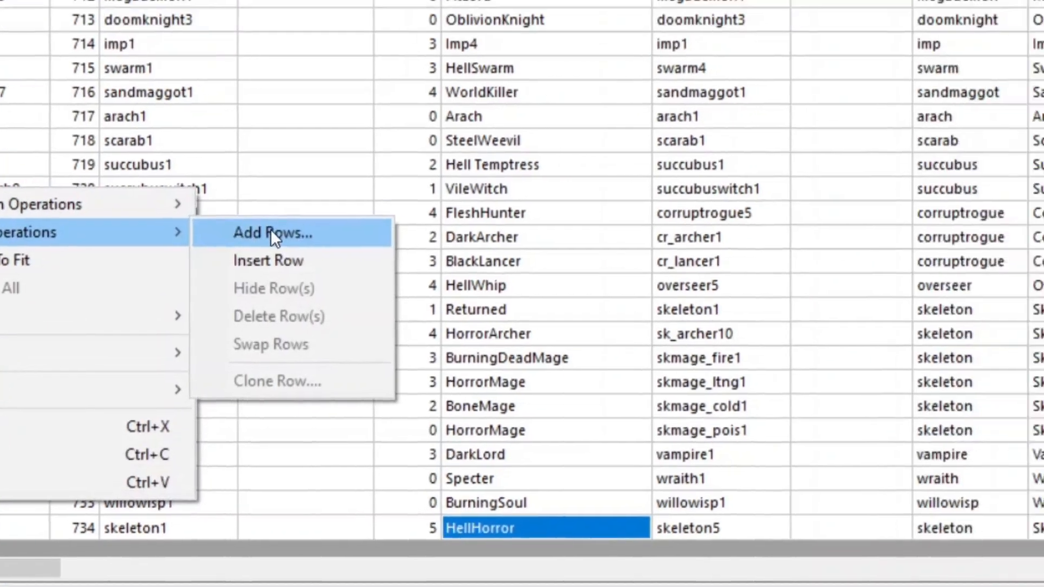
{"action": "left_click", "coordinate": [270, 229]}
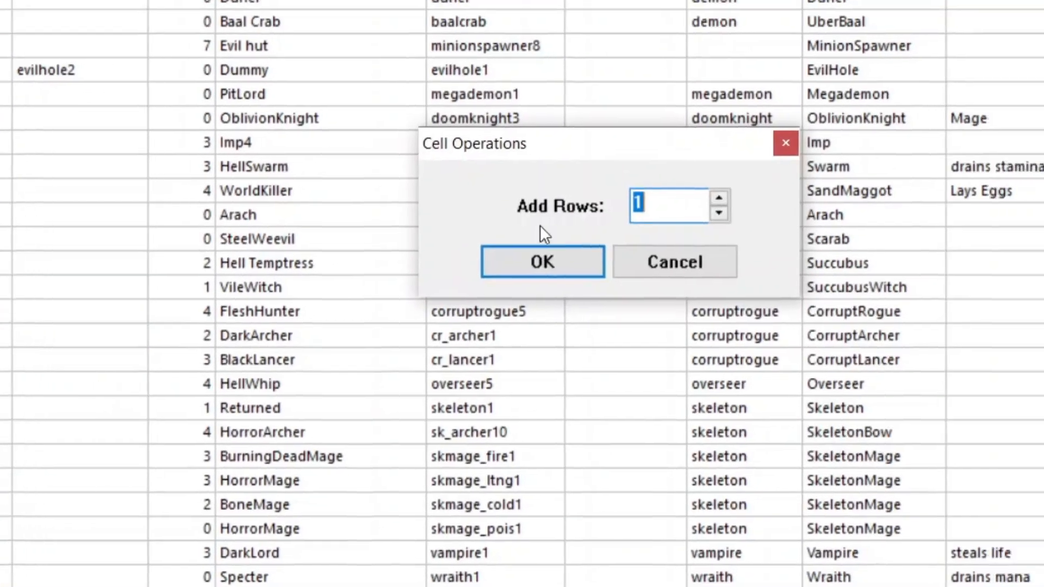
{"action": "left_click", "coordinate": [671, 222]}
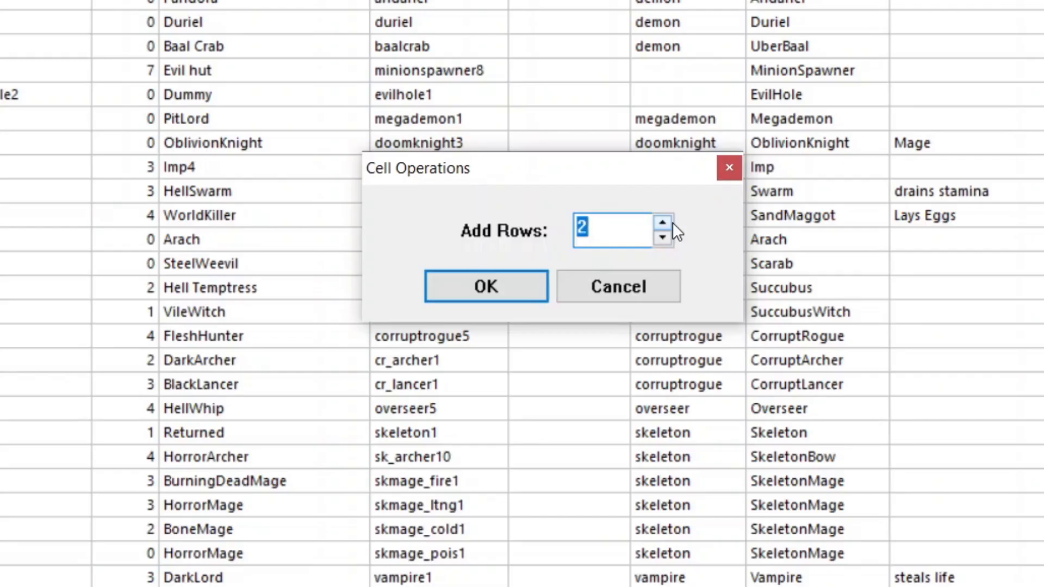
{"action": "left_click", "coordinate": [672, 221]}
{"action": "left_click", "coordinate": [672, 222]}
{"action": "left_click", "coordinate": [671, 221]}
{"action": "left_click", "coordinate": [672, 222]}
{"action": "key", "text": "Return"}
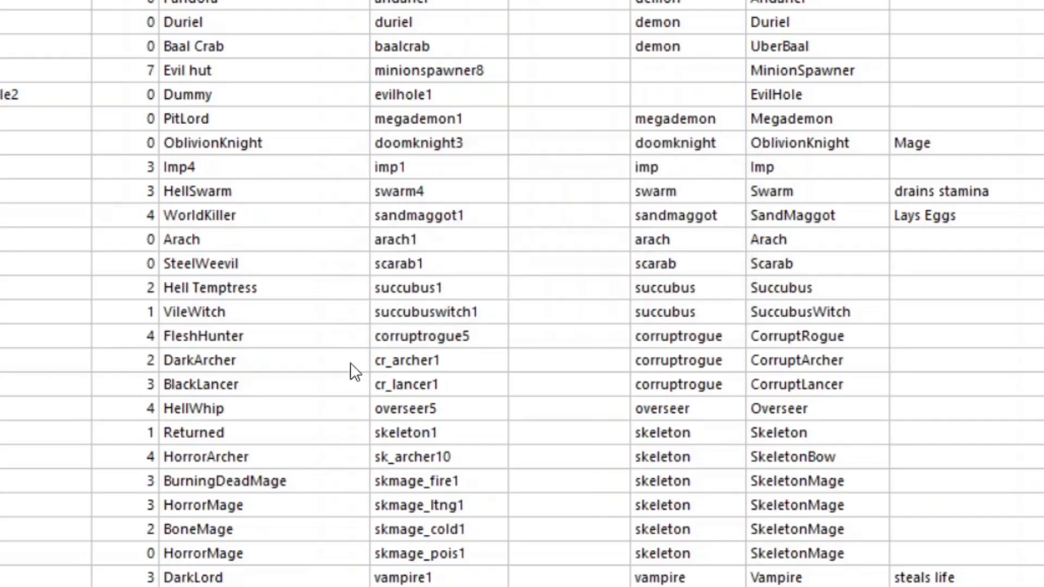
- Copy the four mage rows, skmage_fire7 to skmage_pois7, into the empty monstats.txt rows starting at row 738
{"action": "scroll", "coordinate": [565, 110], "scroll_direction": "down", "scroll_amount": 2}
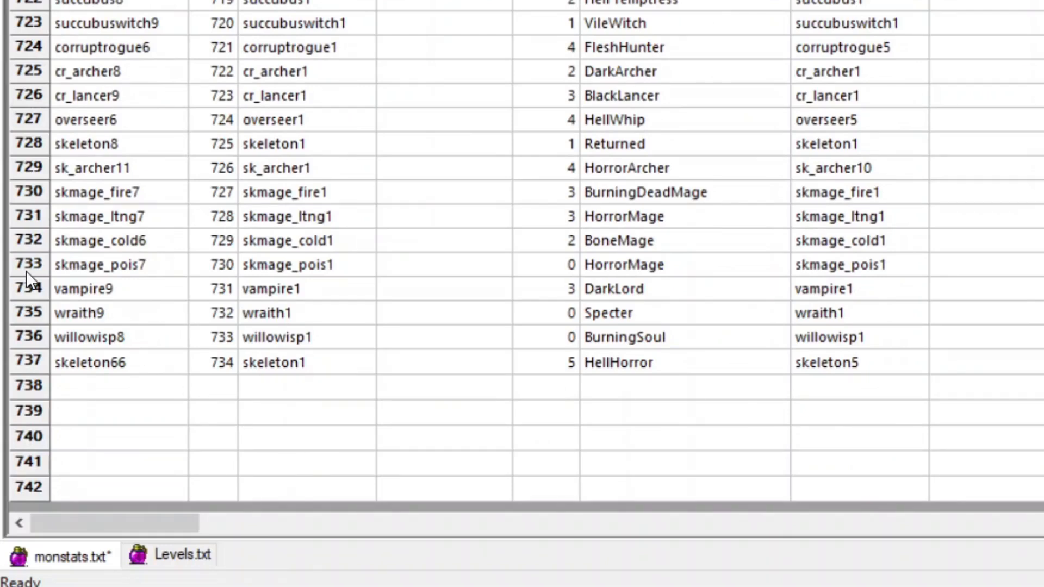
{"action": "left_click", "coordinate": [39, 200]}
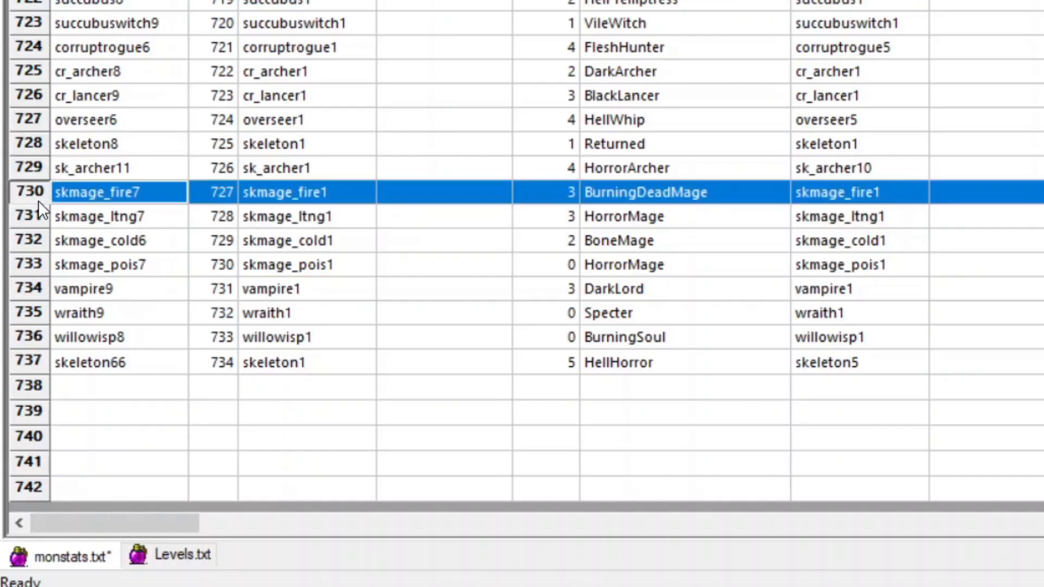
{"action": "left_click", "coordinate": [31, 270], "text": "shift"}
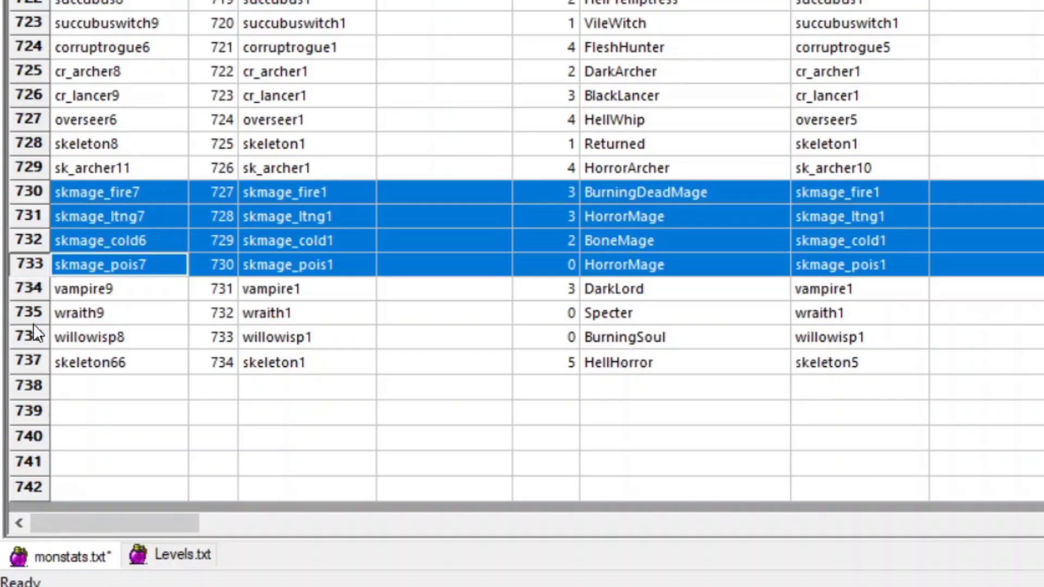
{"action": "left_click", "coordinate": [34, 380]}
{"action": "key", "text": "ctrl+v"}
- Change the number suffix of the four copied mage IDs to 66 and number the rows from 735 to 738
{"action": "key", "text": "BackSpace"}
{"action": "type", "text": "66"}
{"action": "double_click", "coordinate": [152, 442]}
{"action": "type", "text": "6"}
{"action": "left_click", "coordinate": [234, 386]}
{"action": "type", "text": "735"}
{"action": "key", "text": "Return"}
{"action": "type", "text": "736"}
- Set the value before the name to 5 and the name to HellHorrorMage in the four new mage rows
{"action": "left_click", "coordinate": [444, 387]}
{"action": "left_click", "coordinate": [545, 388]}
{"action": "type", "text": "5"}
{"action": "key", "text": "Return"}
{"action": "type", "text": "5"}
{"action": "double_click", "coordinate": [667, 412]}
{"action": "type", "text": "Hell"}
{"action": "left_click", "coordinate": [689, 388]}
{"action": "type", "text": "HellHorrorMage"}
- Copy the sk_archer11 row into row 742, with ID sk_archer66, index 739, value 5 and name HellHorrorArcher
{"action": "left_click", "coordinate": [11, 172]}
{"action": "key", "text": "ctrl+c"}
{"action": "left_click", "coordinate": [27, 488]}
{"action": "key", "text": "ctrl+v"}
{"action": "key", "text": "BackSpace"}
{"action": "key", "text": "BackSpace"}
{"action": "type", "text": "667395"}
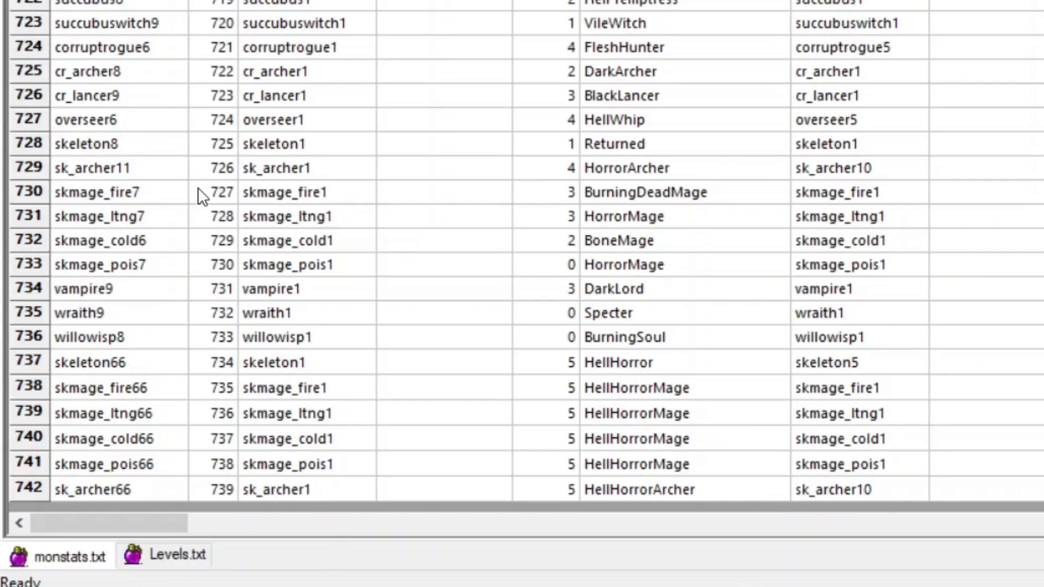
- Copy the ID skmage_fire66 and paste it as mon2 of Act 1 - Wilderness 1 in Levels.txt
{"action": "left_click", "coordinate": [122, 389]}
{"action": "scroll", "coordinate": [122, 389], "scroll_direction": "up", "scroll_amount": 2}
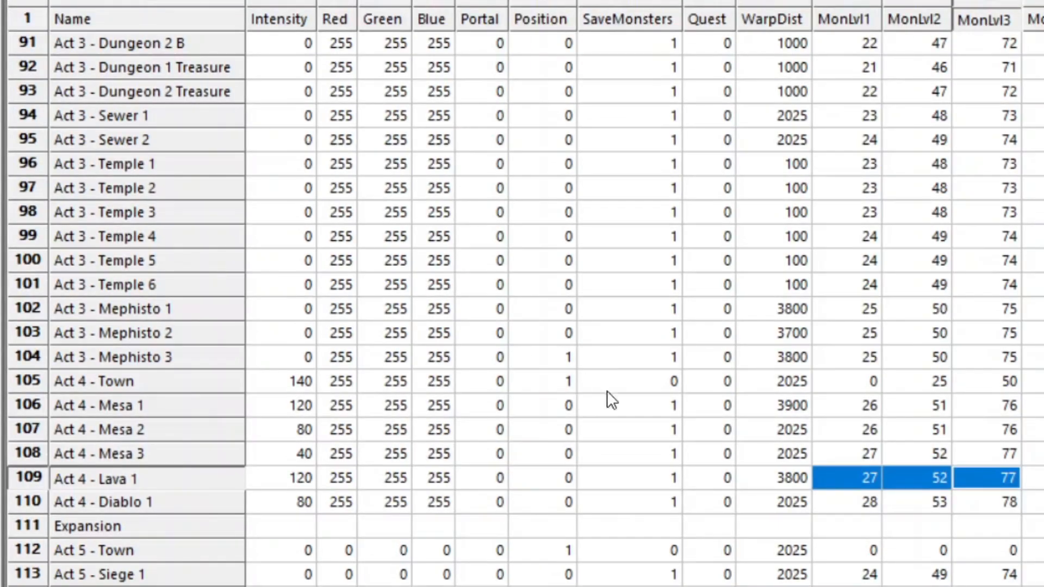
{"action": "scroll", "coordinate": [522, 305], "scroll_direction": "up", "scroll_amount": 20}
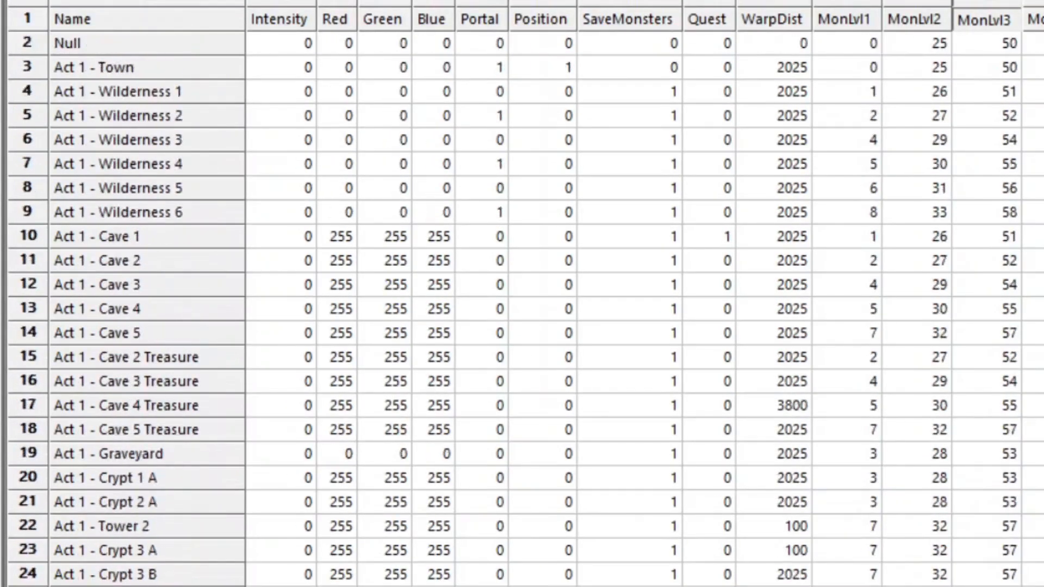
{"action": "scroll", "coordinate": [522, 304], "scroll_direction": "right", "scroll_amount": 10}
{"action": "scroll", "coordinate": [522, 304], "scroll_direction": "left", "scroll_amount": 5}
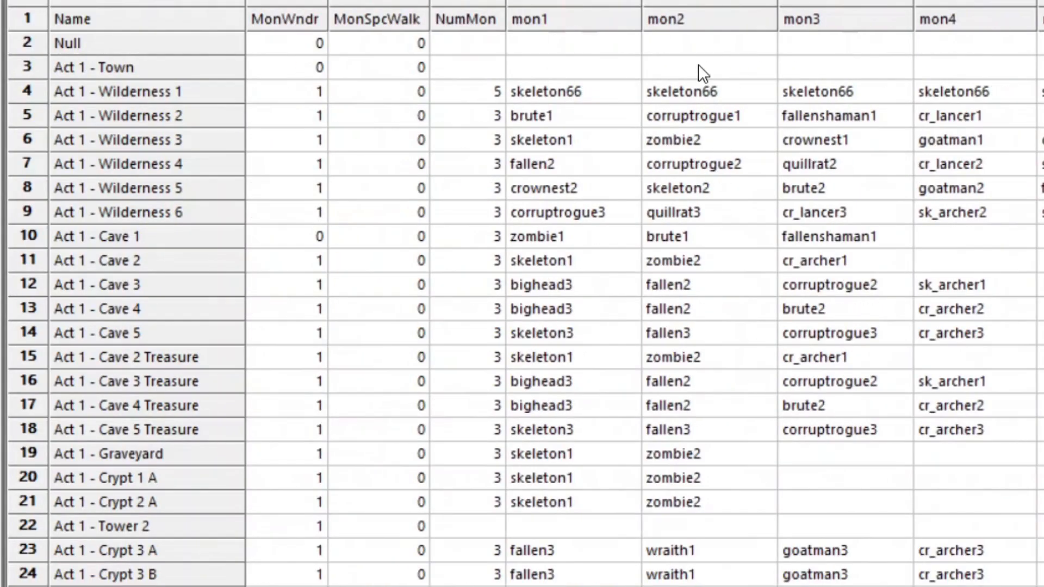
{"action": "left_click", "coordinate": [699, 84]}
{"action": "key", "text": "ctrl+v"}
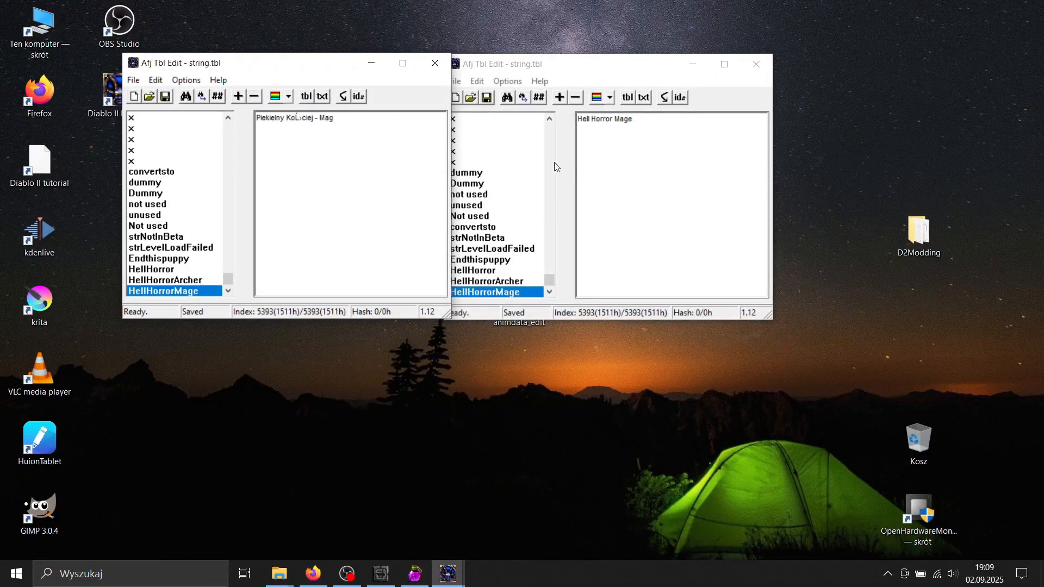
- Close both string.tbl editors, launch Diablo II Modded and start a Normal difficulty game with the Assassin character
{"action": "left_click", "coordinate": [758, 63]}
{"action": "left_click", "coordinate": [437, 62]}
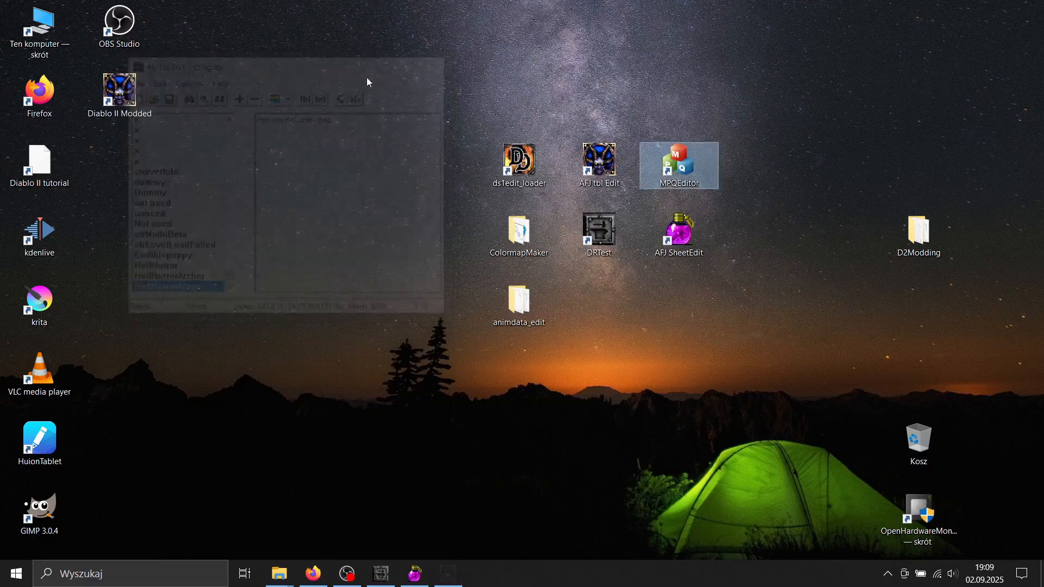
{"action": "double_click", "coordinate": [120, 113]}
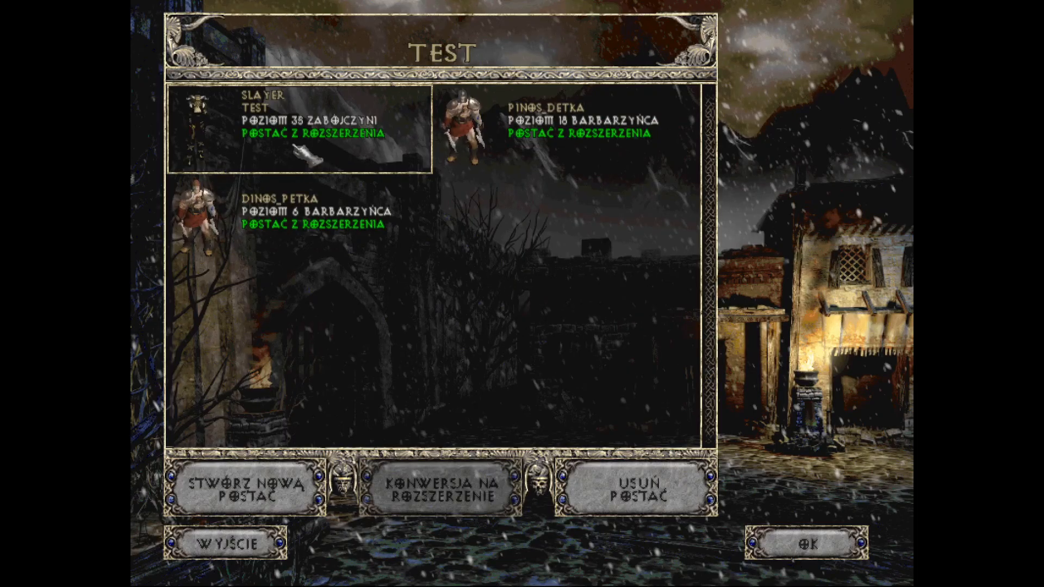
{"action": "double_click", "coordinate": [295, 145]}
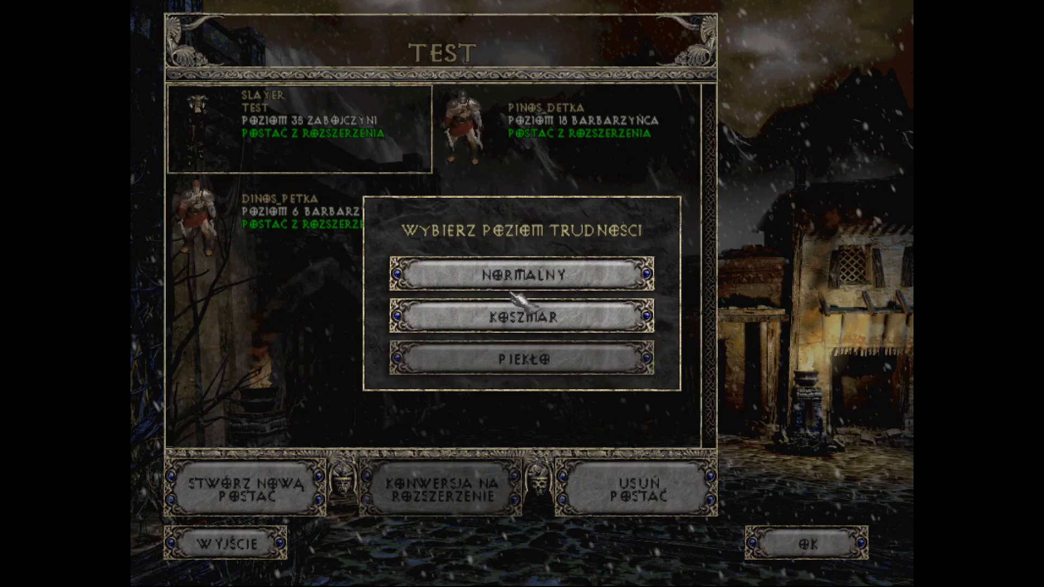
{"action": "left_click", "coordinate": [522, 274]}
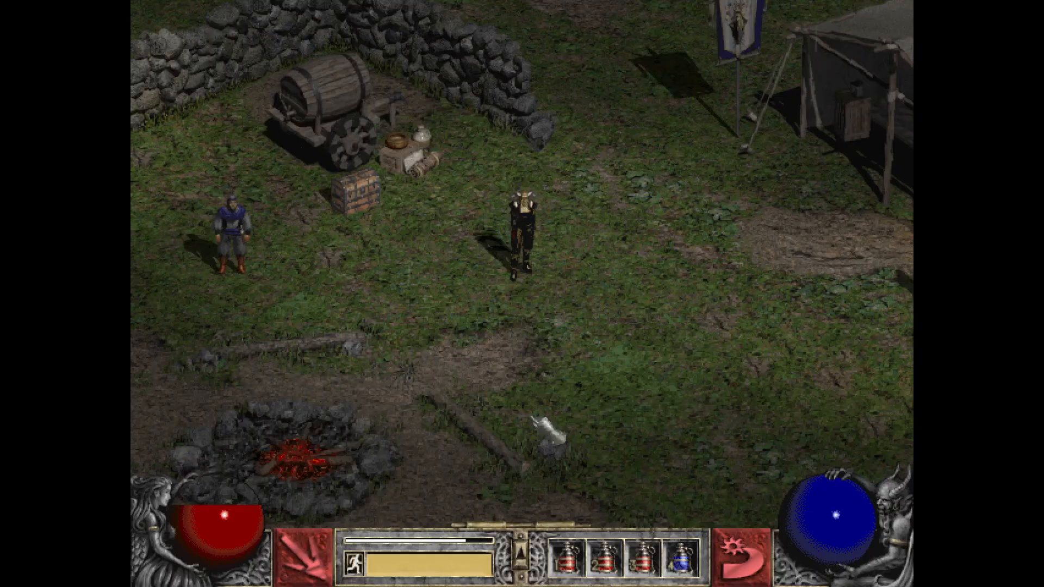
- Run the Assassin out of the camp and across the bridge into the first wilderness to find the new monsters
{"action": "left_click", "coordinate": [535, 423]}
{"action": "key", "text": "F1"}
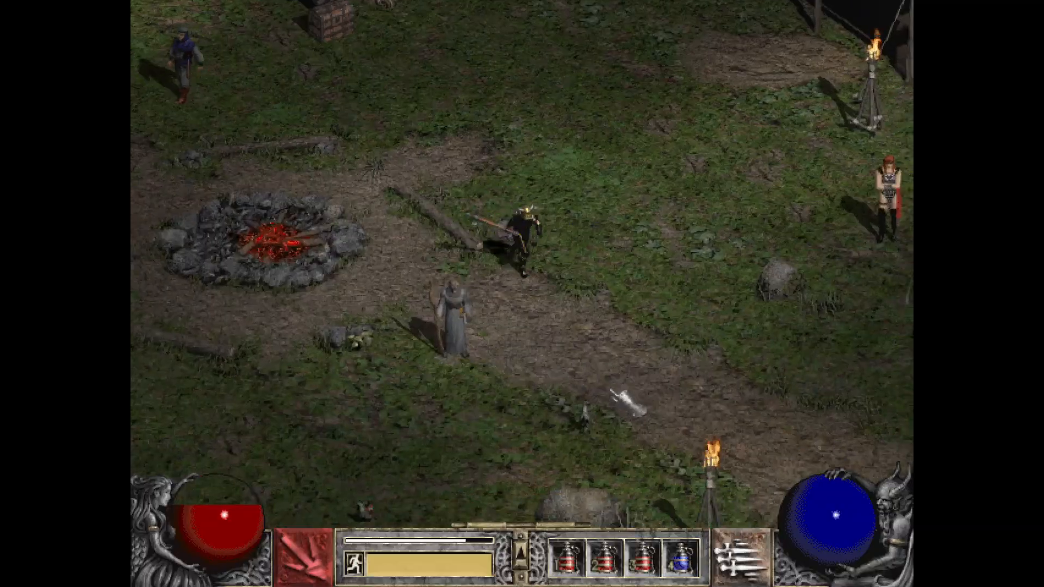
{"action": "left_click_drag", "start_coordinate": [611, 390], "coordinate": [633, 387]}
{"action": "right_click", "coordinate": [635, 385]}
{"action": "mouse_move", "coordinate": [701, 384]}
{"action": "left_mouse_down"}
{"action": "mouse_move", "coordinate": [731, 385]}
{"action": "mouse_move", "coordinate": [723, 409]}
{"action": "mouse_move", "coordinate": [599, 416]}
{"action": "mouse_move", "coordinate": [602, 544]}
{"action": "left_mouse_up"}
{"action": "key", "text": "F2"}
{"action": "mouse_move", "coordinate": [610, 530]}
{"action": "mouse_move", "coordinate": [709, 400]}
{"action": "left_mouse_down"}
{"action": "mouse_move", "coordinate": [734, 367]}
{"action": "mouse_move", "coordinate": [569, 180]}
{"action": "left_mouse_up"}
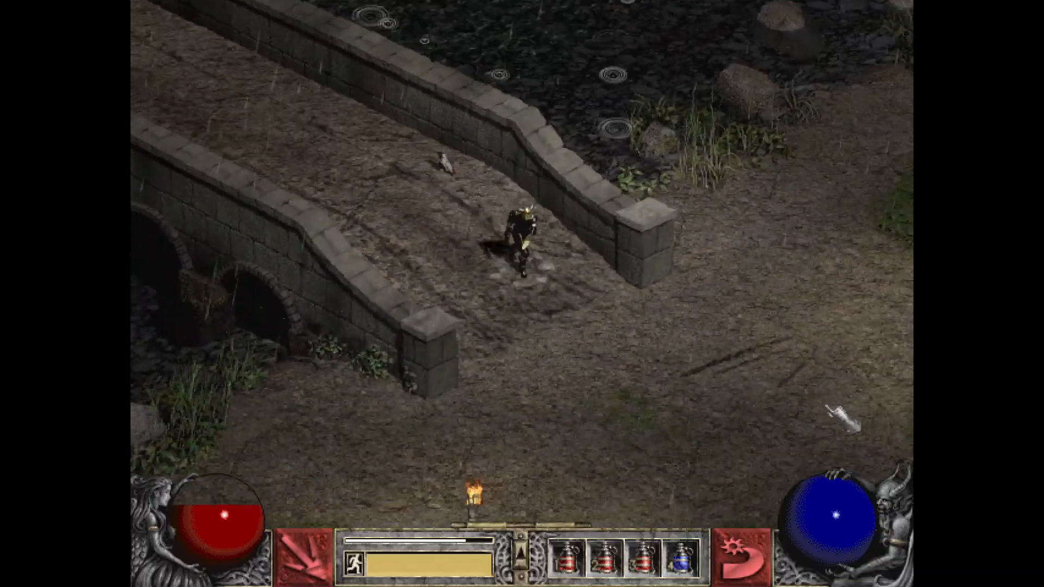
{"action": "mouse_move", "coordinate": [826, 407]}
{"action": "left_mouse_down"}
{"action": "mouse_move", "coordinate": [799, 366]}
{"action": "mouse_move", "coordinate": [804, 333]}
{"action": "mouse_move", "coordinate": [705, 270]}
{"action": "mouse_move", "coordinate": [656, 261]}
{"action": "left_mouse_up"}
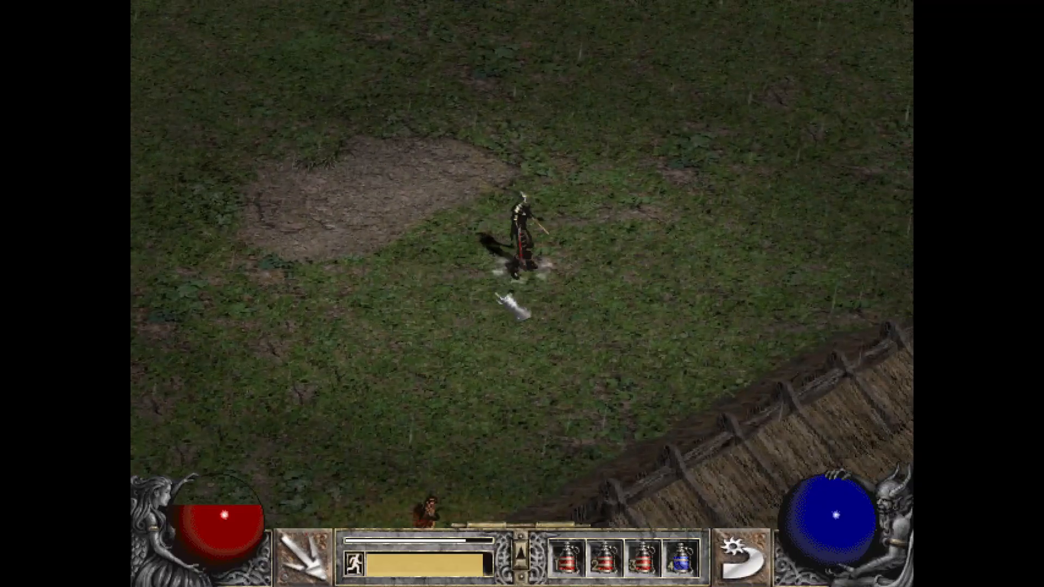
- Find the new fire mages beside the barn, check their Polish name and fight them with traps and melee attacks
{"action": "left_click_drag", "start_coordinate": [508, 305], "coordinate": [522, 408]}
{"action": "left_click", "coordinate": [455, 381]}
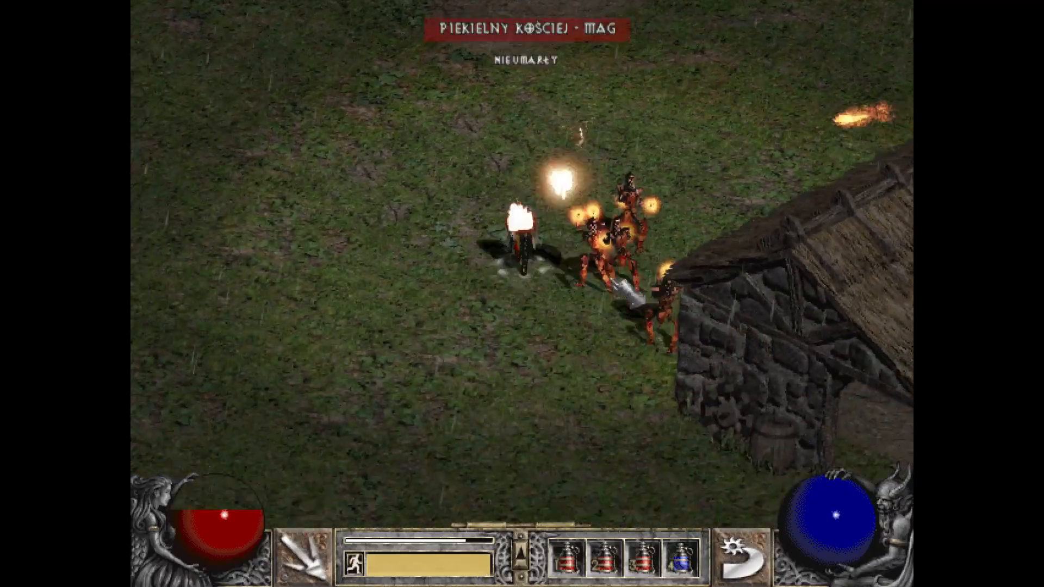
{"action": "right_click", "coordinate": [706, 196]}
{"action": "mouse_move", "coordinate": [381, 182]}
{"action": "left_mouse_down"}
{"action": "mouse_move", "coordinate": [673, 173]}
{"action": "mouse_move", "coordinate": [658, 325]}
{"action": "left_mouse_up"}
{"action": "left_click", "coordinate": [582, 198]}
{"action": "left_click", "coordinate": [391, 271]}
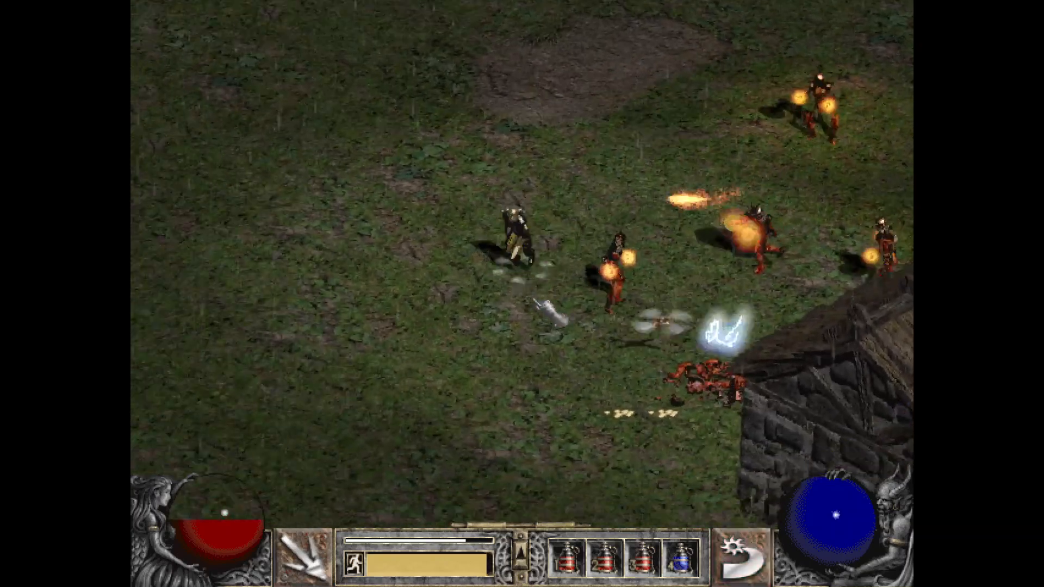
{"action": "left_click", "coordinate": [604, 187]}
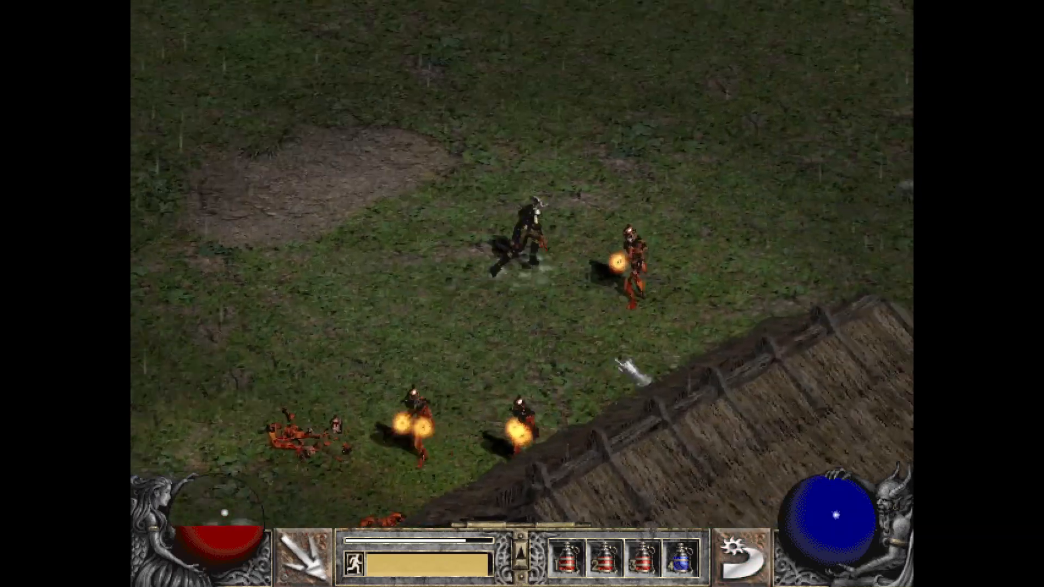
{"action": "left_click", "coordinate": [615, 359]}
{"action": "right_click", "coordinate": [598, 223]}
{"action": "left_click", "coordinate": [361, 232]}
{"action": "left_click", "coordinate": [454, 321]}
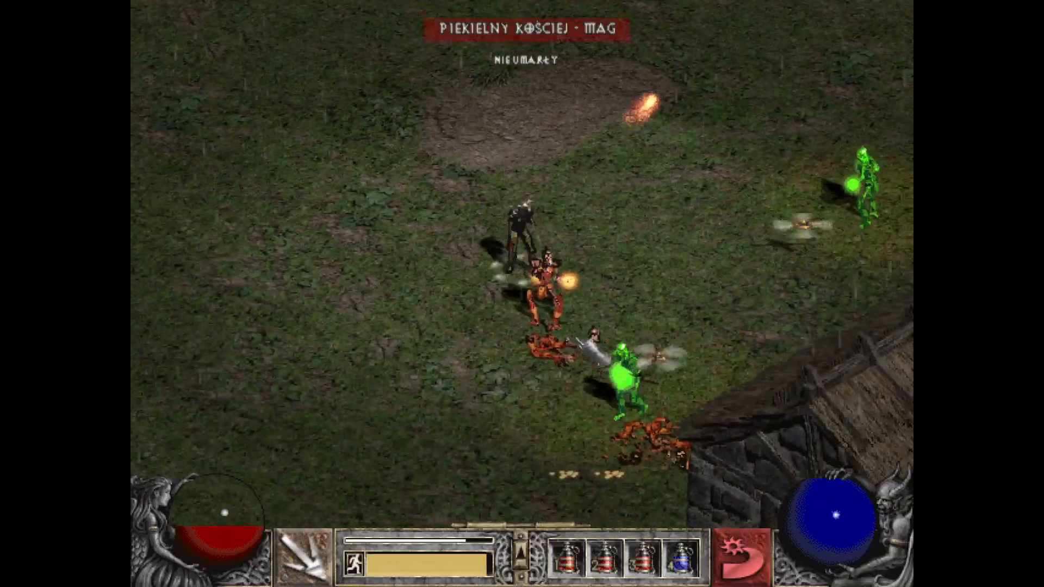
{"action": "left_click", "coordinate": [561, 338]}
{"action": "left_click", "coordinate": [550, 382]}
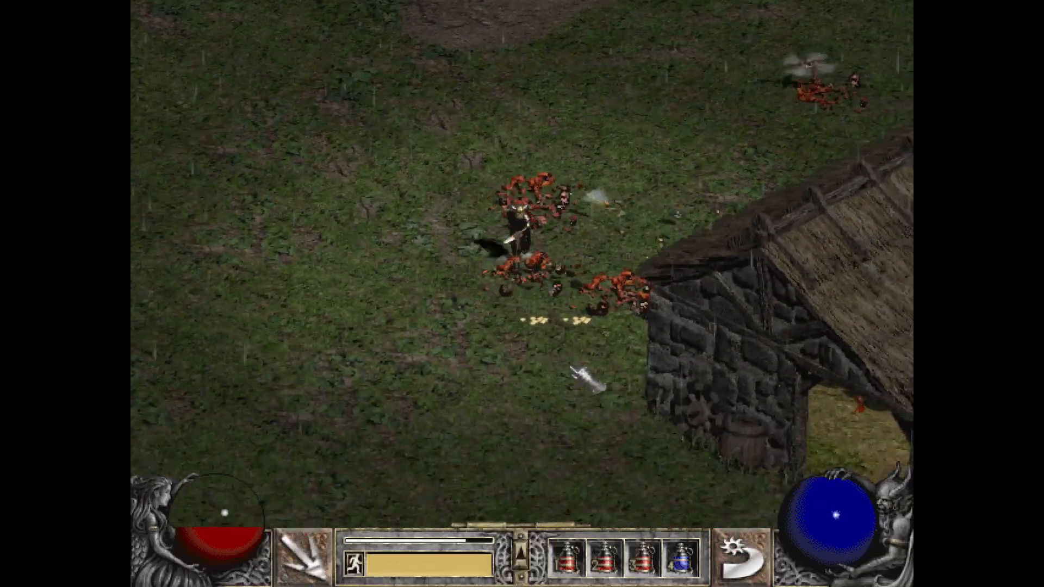
- Enter the barn and fight the remaining Hell Horror mages around the cow
{"action": "left_click", "coordinate": [566, 280]}
{"action": "left_click", "coordinate": [565, 368]}
{"action": "left_click", "coordinate": [738, 326]}
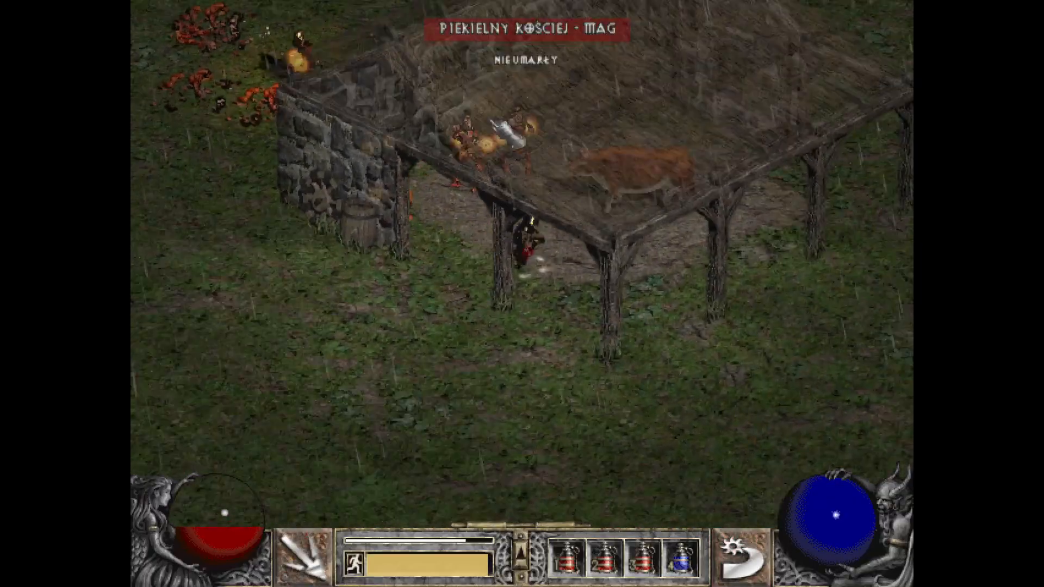
{"action": "right_click", "coordinate": [491, 124]}
{"action": "left_click", "coordinate": [401, 240]}
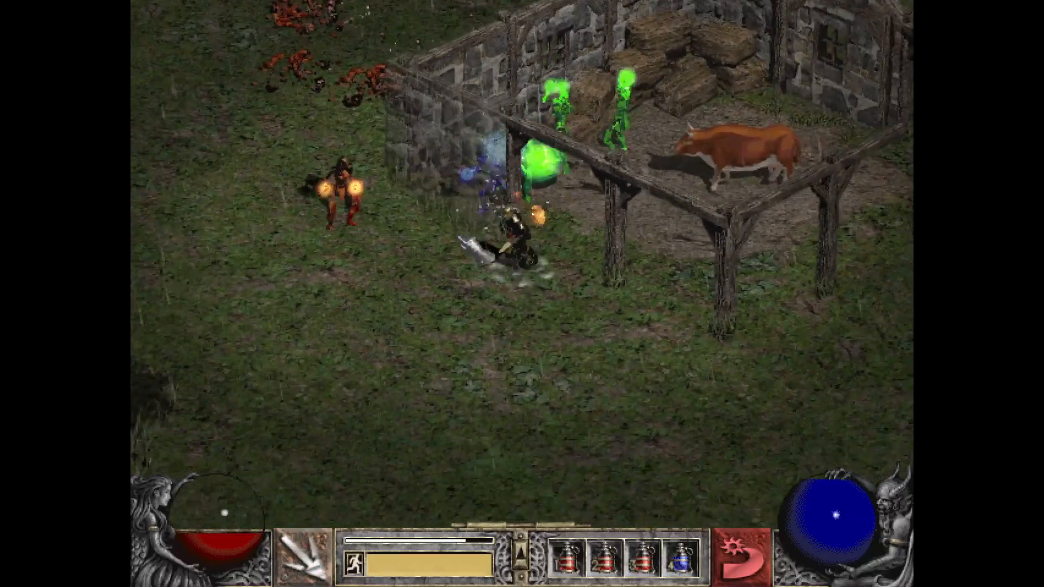
{"action": "left_click", "coordinate": [458, 239]}
{"action": "left_click", "coordinate": [624, 248]}
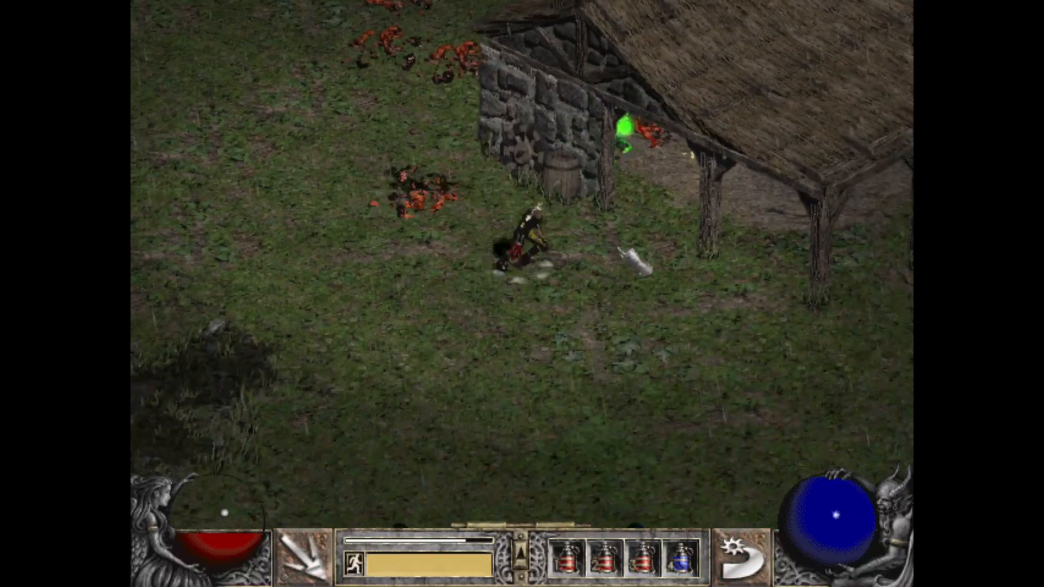
{"action": "left_click", "coordinate": [581, 240]}
{"action": "left_click", "coordinate": [476, 251]}
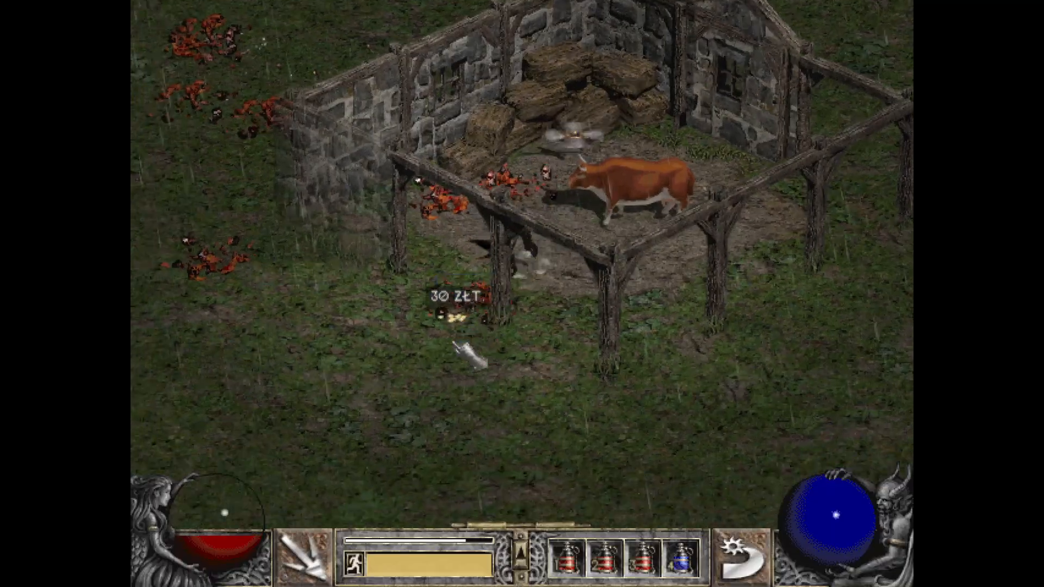
- Check the healing potions in the belt, leave the barn and engage the next group of mages in the walled field
{"action": "mouse_move", "coordinate": [570, 521]}
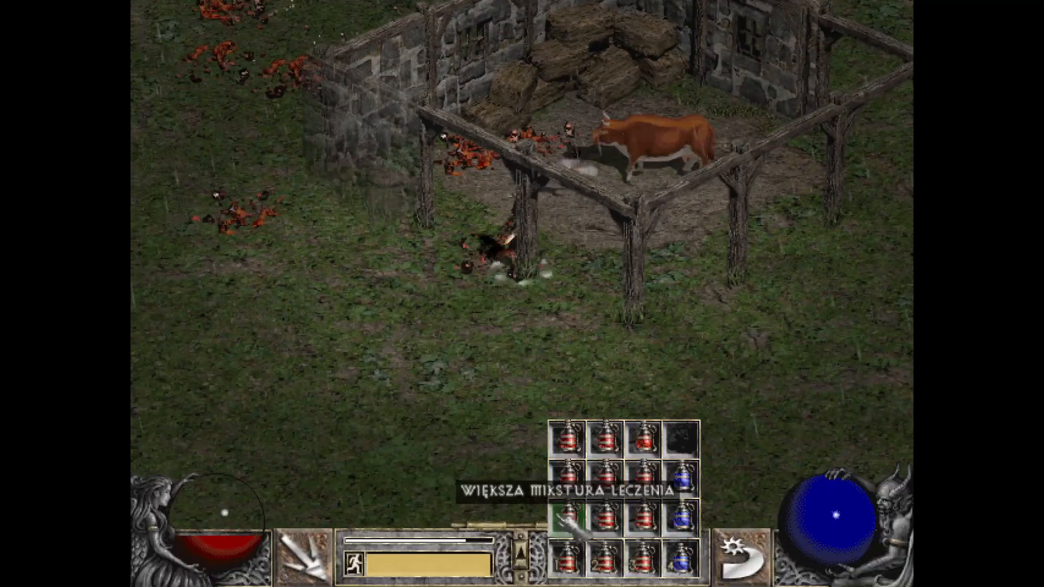
{"action": "mouse_move", "coordinate": [734, 264]}
{"action": "left_mouse_down"}
{"action": "mouse_move", "coordinate": [741, 205]}
{"action": "mouse_move", "coordinate": [559, 139]}
{"action": "mouse_move", "coordinate": [606, 156]}
{"action": "mouse_move", "coordinate": [500, 169]}
{"action": "mouse_move", "coordinate": [492, 153]}
{"action": "mouse_move", "coordinate": [447, 246]}
{"action": "mouse_move", "coordinate": [531, 275]}
{"action": "mouse_move", "coordinate": [545, 185]}
{"action": "left_mouse_up"}
{"action": "mouse_move", "coordinate": [642, 279]}
{"action": "left_mouse_down"}
{"action": "mouse_move", "coordinate": [641, 375]}
{"action": "mouse_move", "coordinate": [430, 372]}
{"action": "left_mouse_up"}
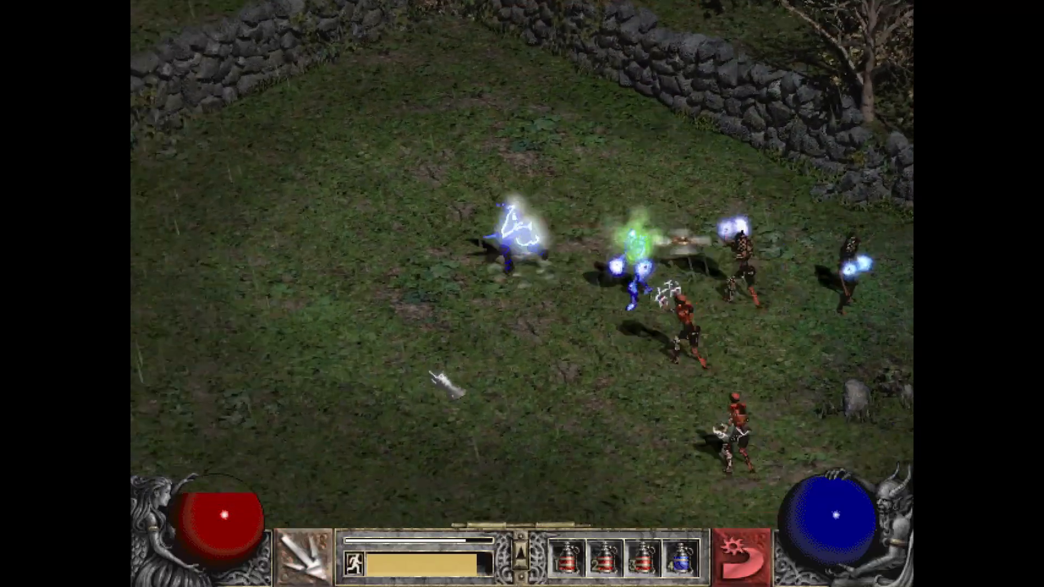
{"action": "mouse_move", "coordinate": [537, 379]}
{"action": "left_mouse_down"}
{"action": "mouse_move", "coordinate": [601, 252]}
{"action": "mouse_move", "coordinate": [611, 354]}
{"action": "mouse_move", "coordinate": [612, 251]}
{"action": "left_mouse_up"}
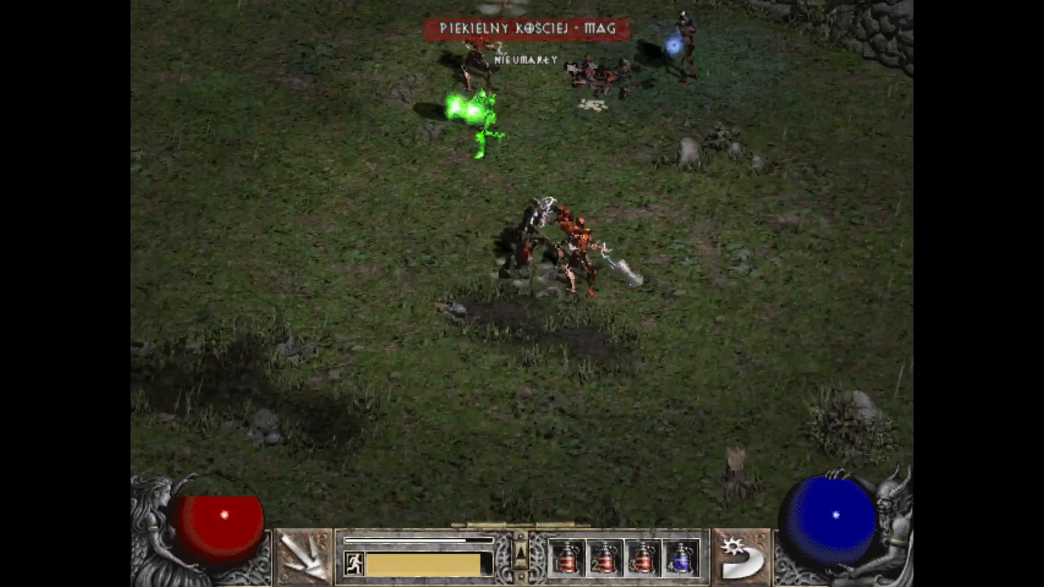
{"action": "mouse_move", "coordinate": [508, 308]}
{"action": "left_mouse_down"}
{"action": "mouse_move", "coordinate": [516, 316]}
{"action": "mouse_move", "coordinate": [459, 259]}
{"action": "left_mouse_up"}
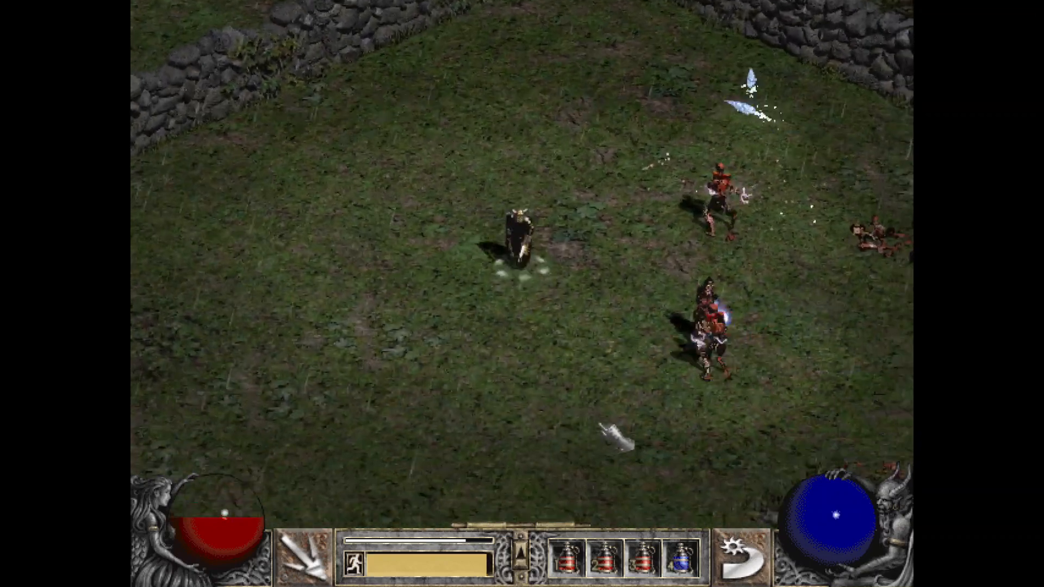
- Circle the cold mages in the walled field, placing traps and attacking until the group is defeated
{"action": "left_click", "coordinate": [599, 424]}
{"action": "left_click", "coordinate": [466, 415]}
{"action": "left_click", "coordinate": [685, 362]}
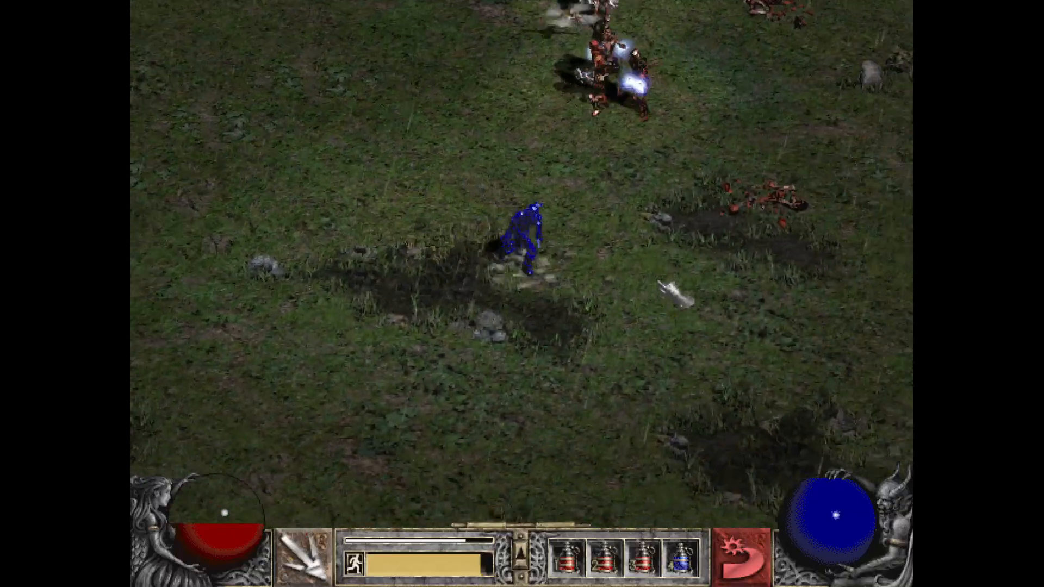
{"action": "left_click", "coordinate": [636, 190]}
{"action": "right_click", "coordinate": [452, 63]}
{"action": "left_click", "coordinate": [297, 231]}
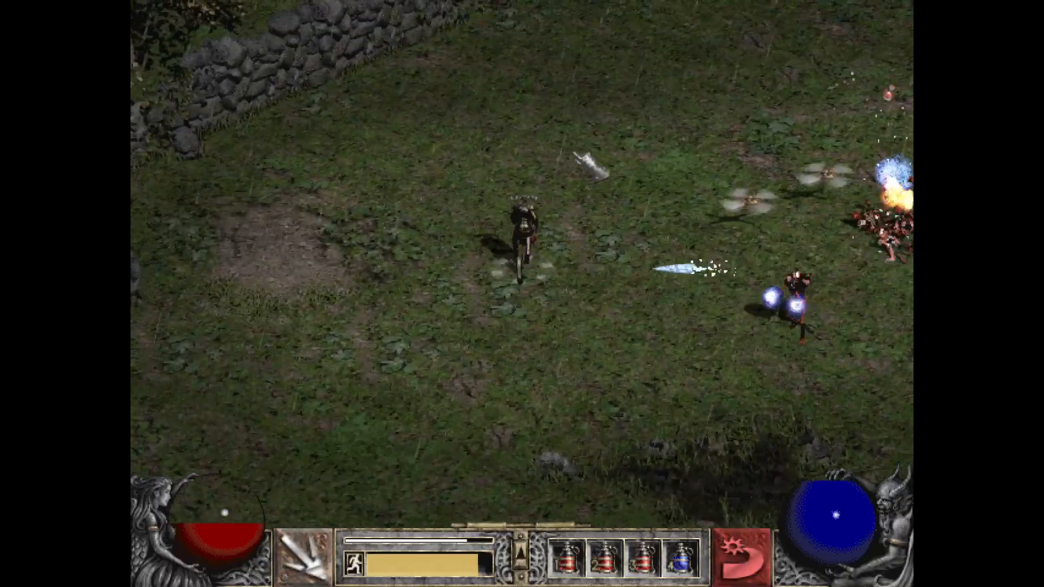
{"action": "left_click", "coordinate": [584, 154]}
{"action": "left_click", "coordinate": [720, 283]}
{"action": "left_click", "coordinate": [502, 370], "text": "alt"}
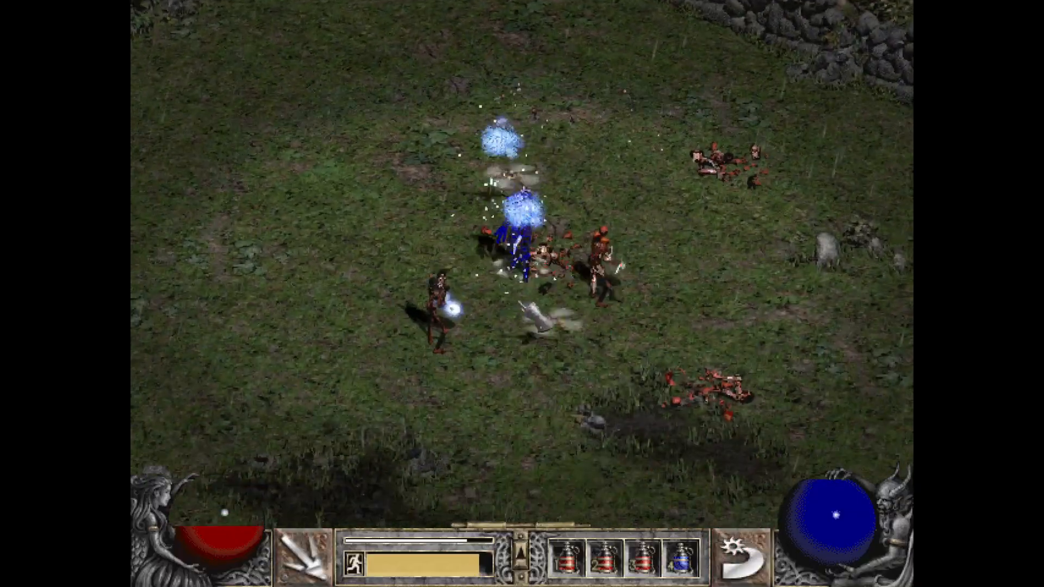
{"action": "left_click", "coordinate": [481, 296]}
{"action": "left_click", "coordinate": [435, 288]}
{"action": "left_click", "coordinate": [565, 286]}
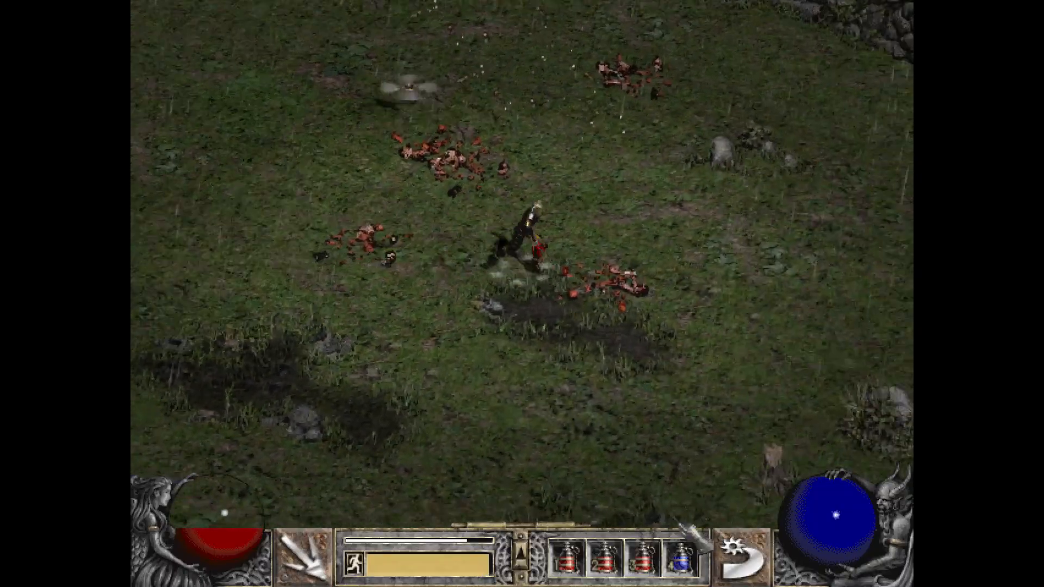
- Run on to the poison mages and attack them with traps while keeping distance
{"action": "mouse_move", "coordinate": [661, 466]}
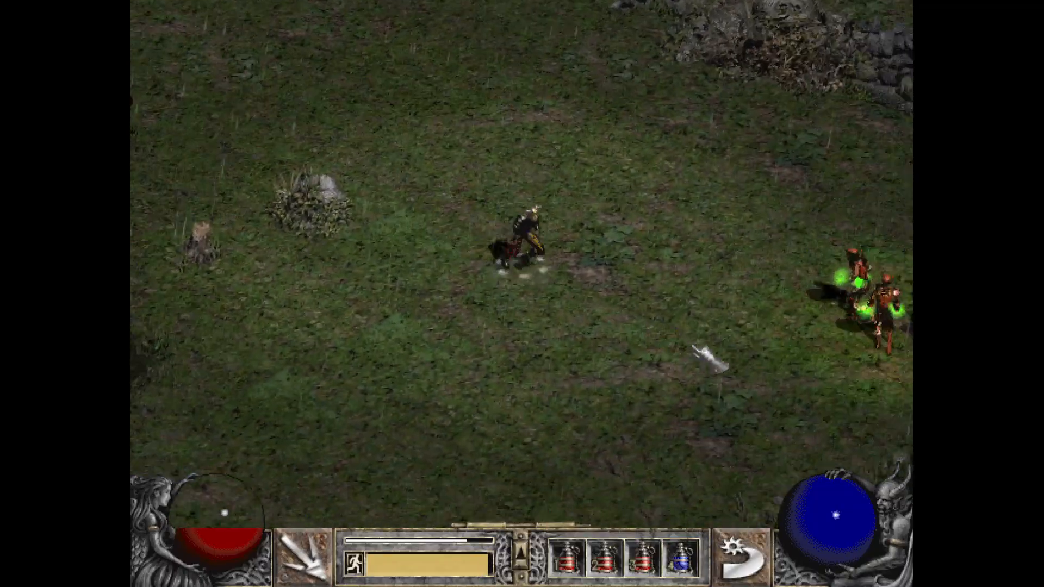
{"action": "left_click", "coordinate": [693, 346]}
{"action": "right_click", "coordinate": [711, 251]}
{"action": "left_click", "coordinate": [333, 343]}
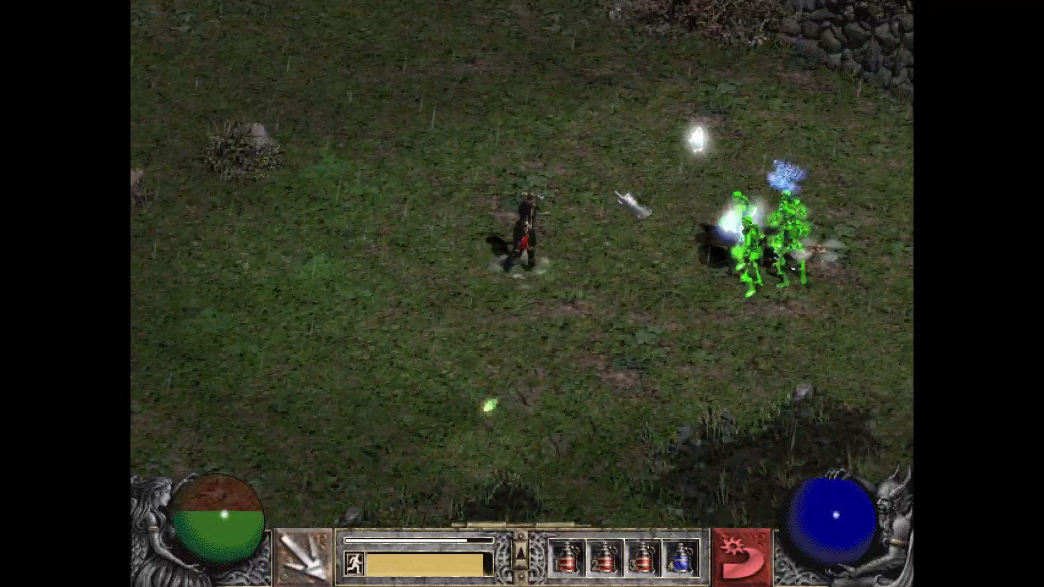
{"action": "left_click", "coordinate": [693, 182]}
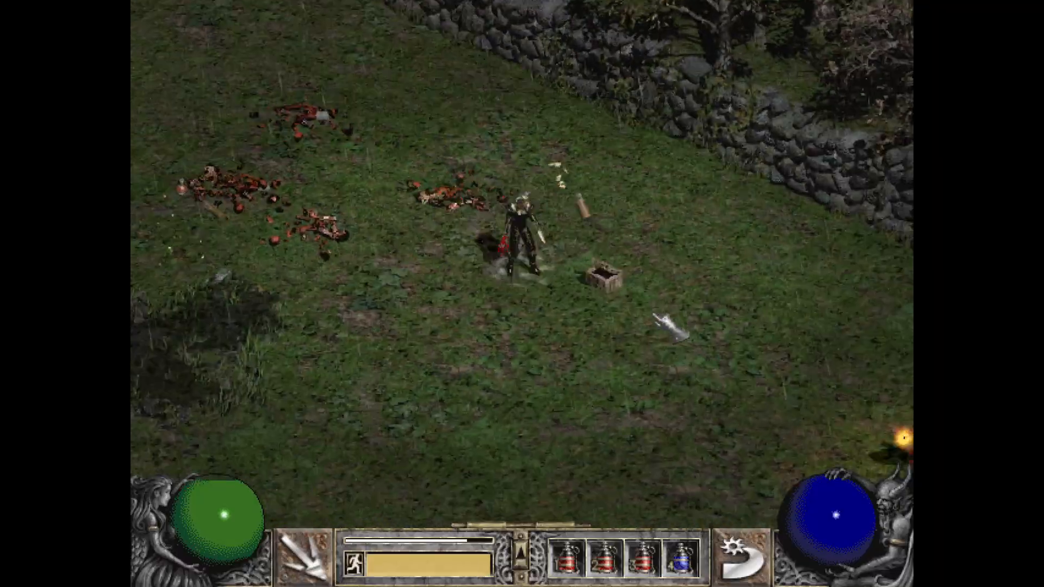
- Advance along the stone wall and attack the fire mages with traps until the group is defeated
{"action": "left_click", "coordinate": [654, 316]}
{"action": "right_click", "coordinate": [761, 242]}
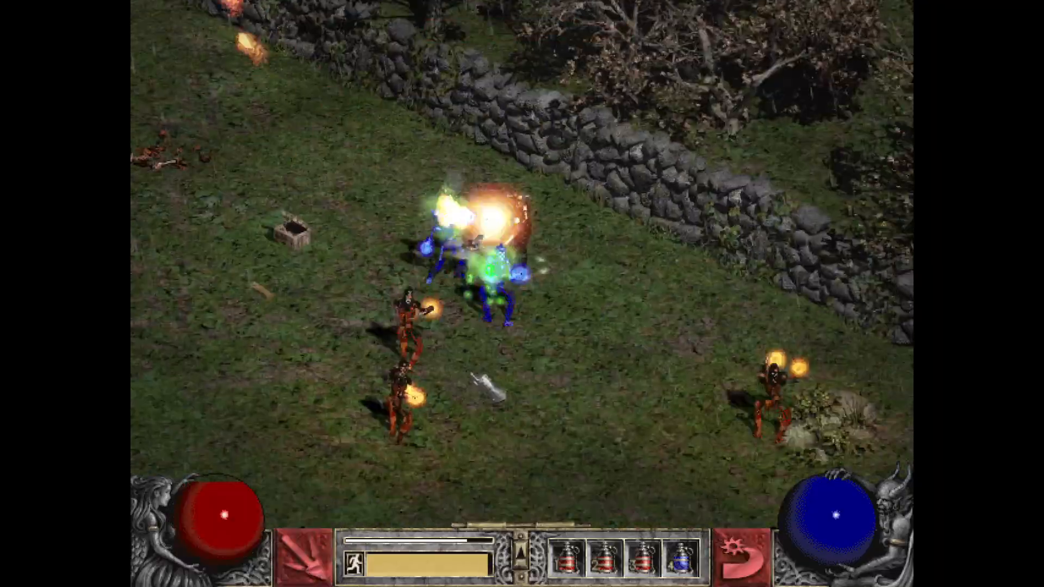
{"action": "right_click", "coordinate": [764, 375]}
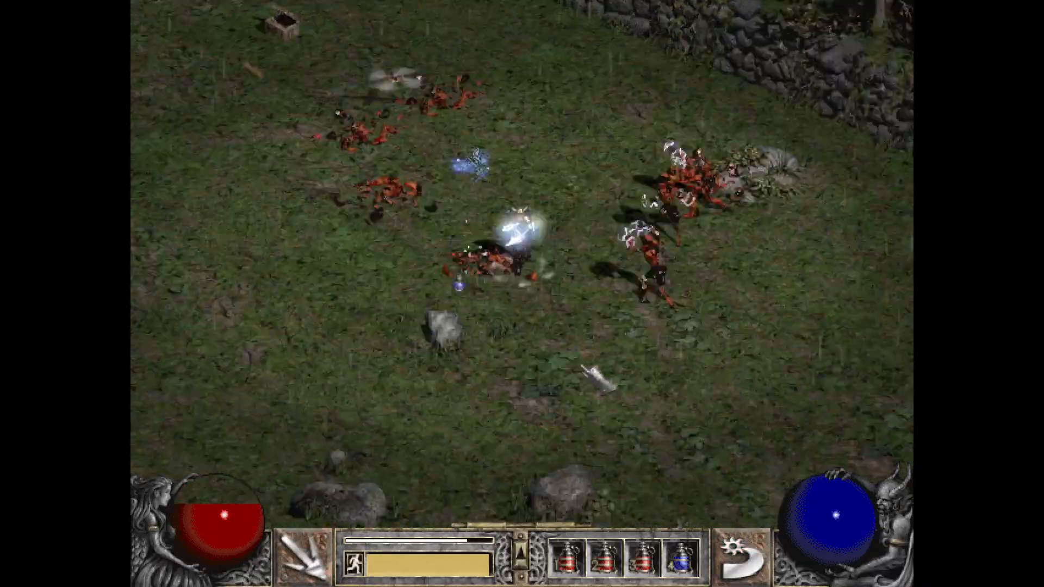
{"action": "right_click", "coordinate": [584, 226]}
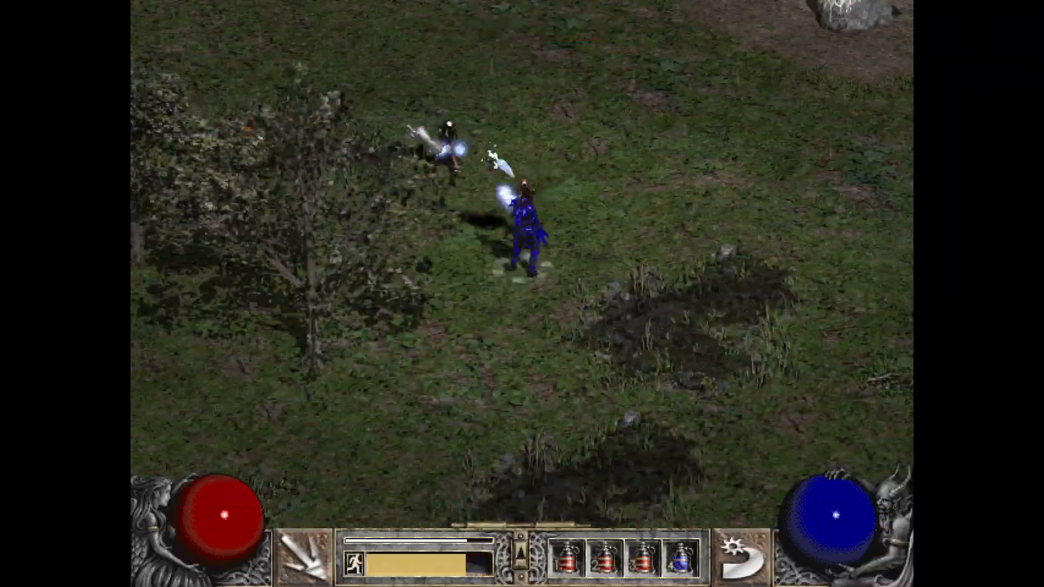
- Fight the mixed group of Hell skeletons and fire mages in the open field, placing traps while keeping distance
{"action": "right_click", "coordinate": [842, 174]}
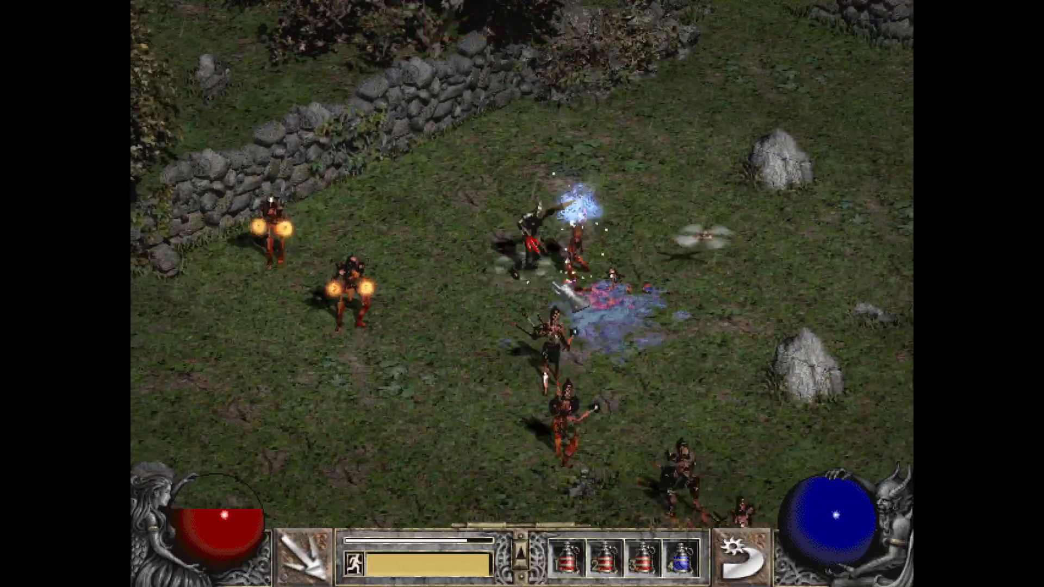
{"action": "right_click", "coordinate": [299, 287]}
{"action": "left_click", "coordinate": [717, 150]}
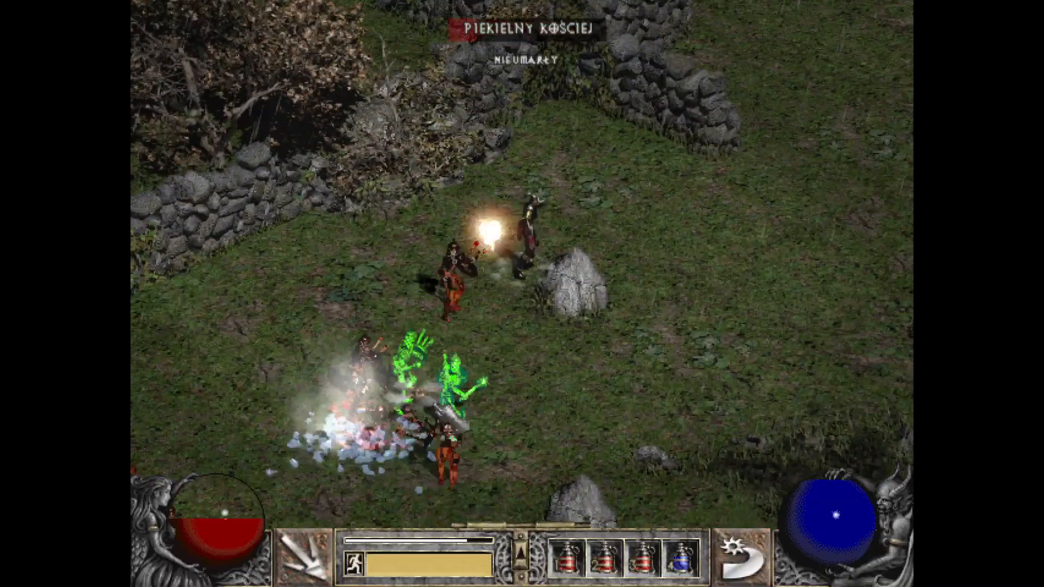
{"action": "right_click", "coordinate": [495, 325]}
{"action": "left_click", "coordinate": [353, 307]}
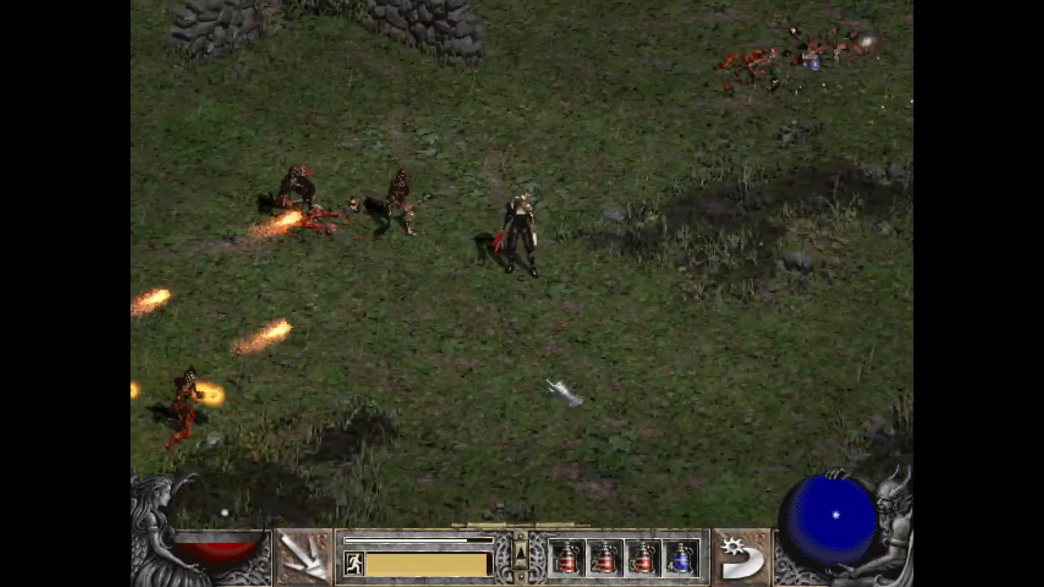
{"action": "right_click", "coordinate": [206, 393]}
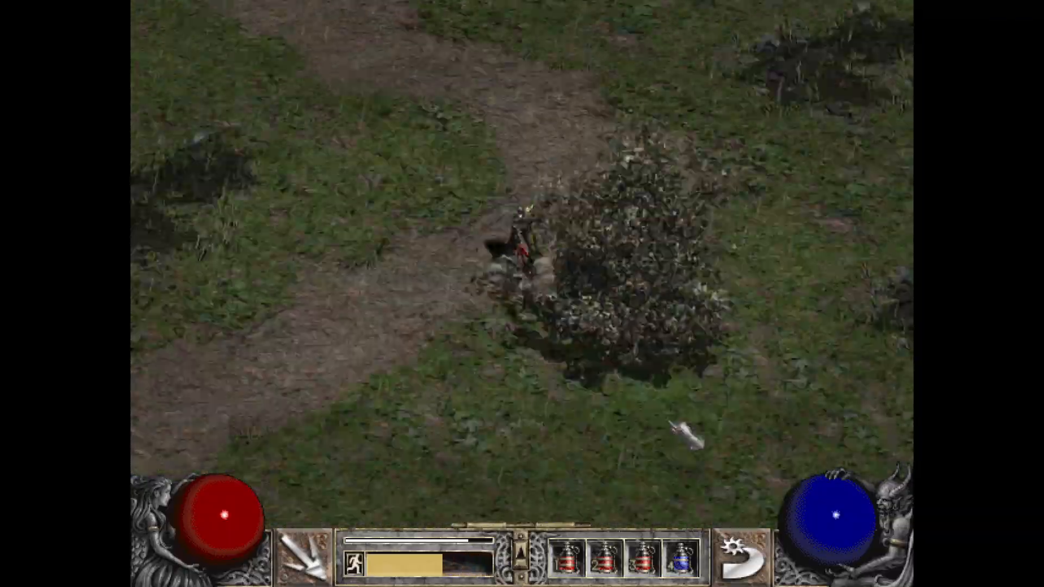
- Run on to the pack of skeletons and archers, attack it with traps and show the dropped item labels
{"action": "right_click", "coordinate": [694, 405]}
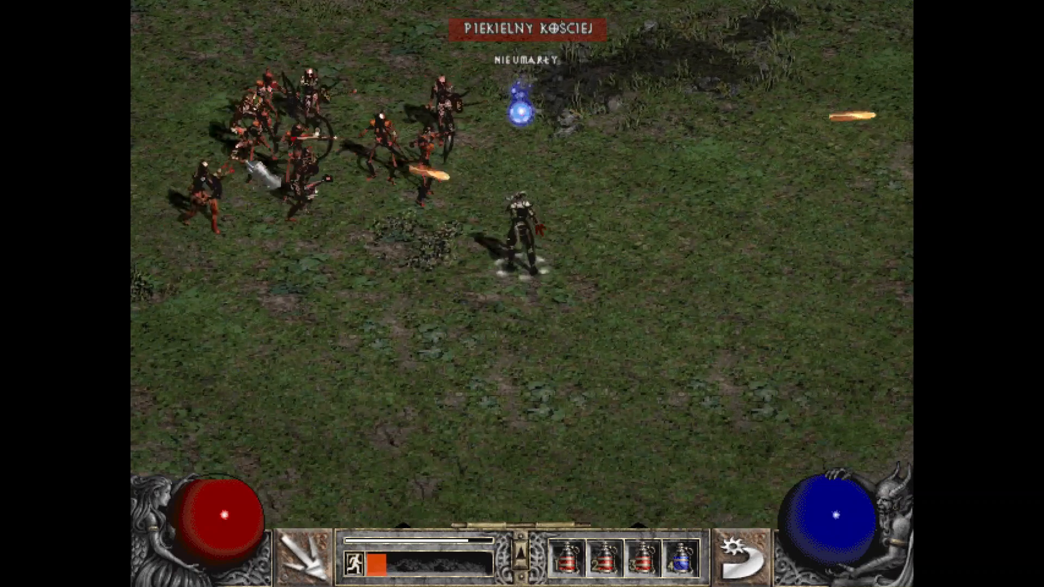
{"action": "right_click", "coordinate": [248, 161]}
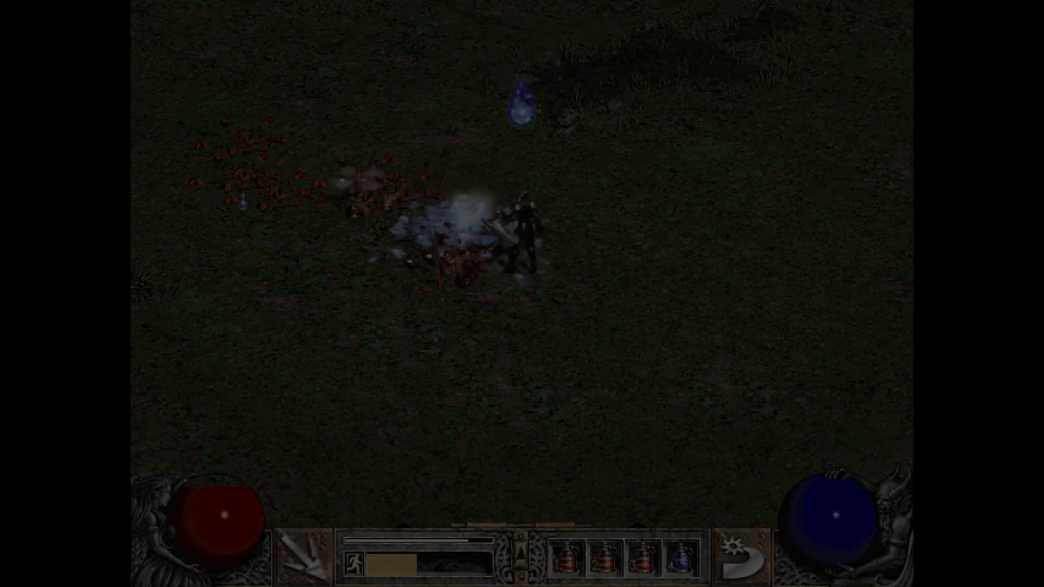
{"action": "key", "text": "alt"}
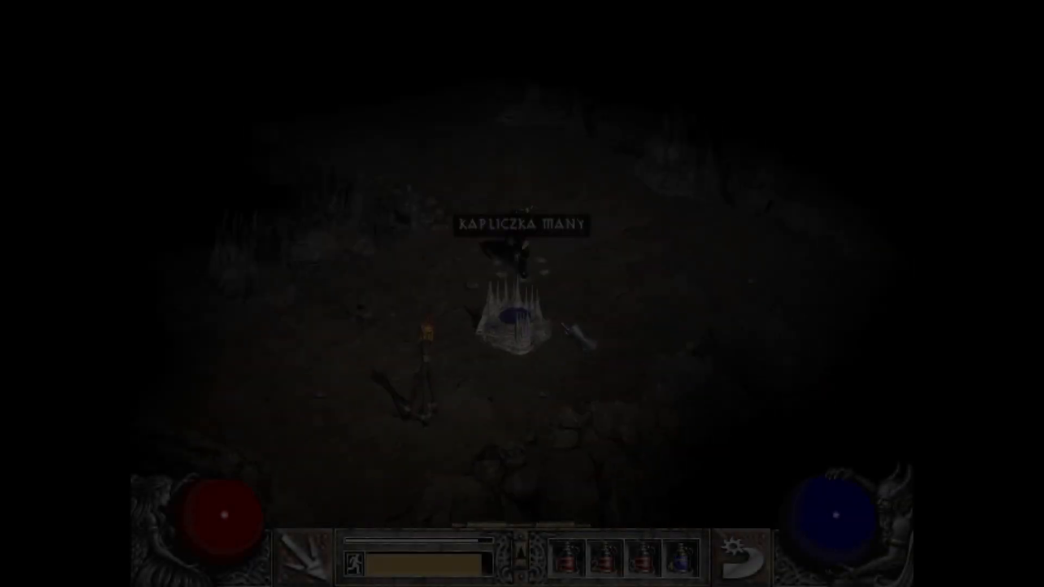
- Explore the cave, approach the green ogre near the stalagmites and attack it at close range
{"action": "left_click_drag", "start_coordinate": [402, 302], "coordinate": [363, 308]}
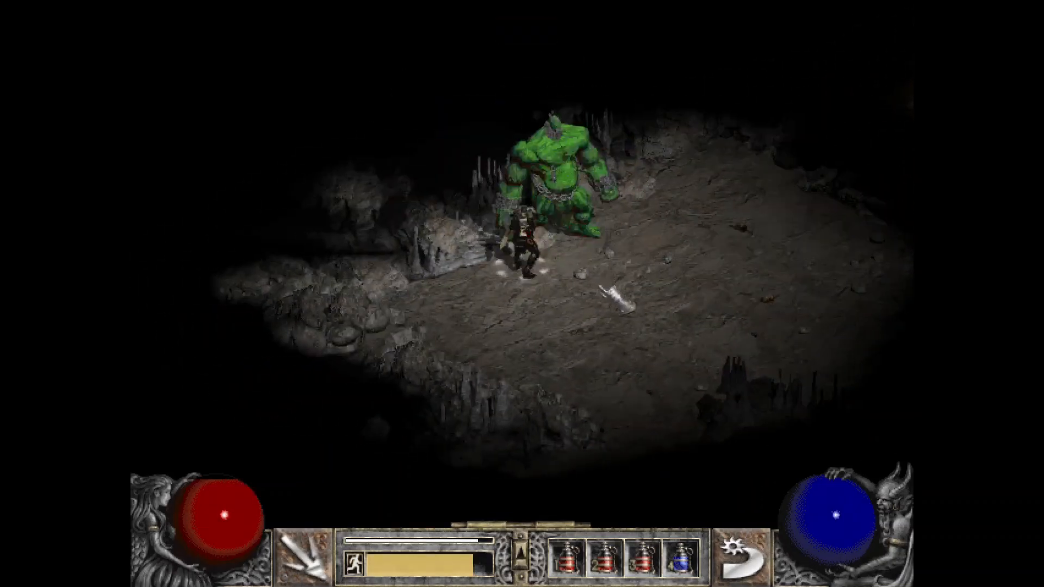
{"action": "left_click", "coordinate": [604, 283]}
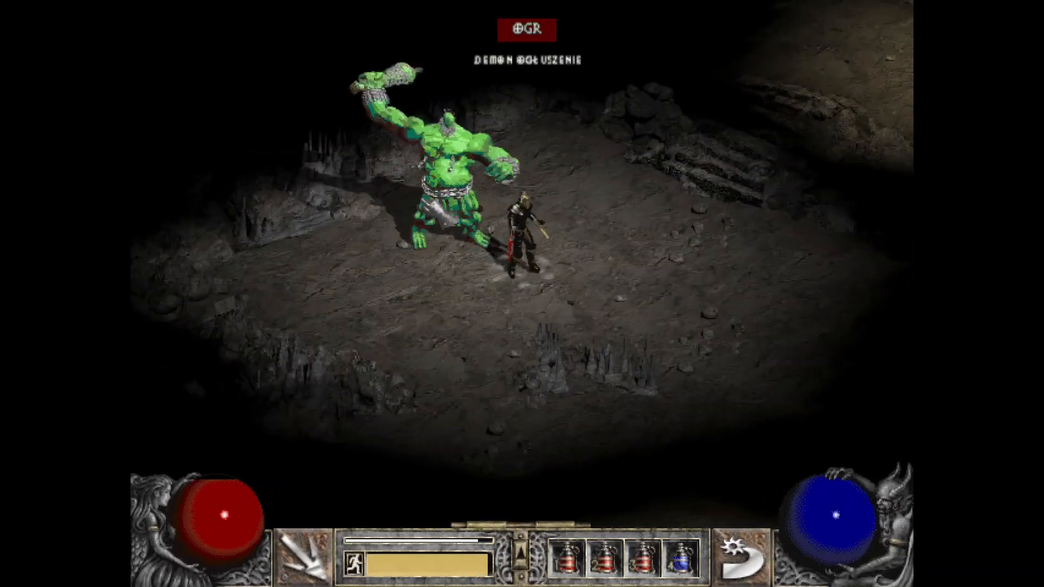
{"action": "left_click", "coordinate": [439, 202]}
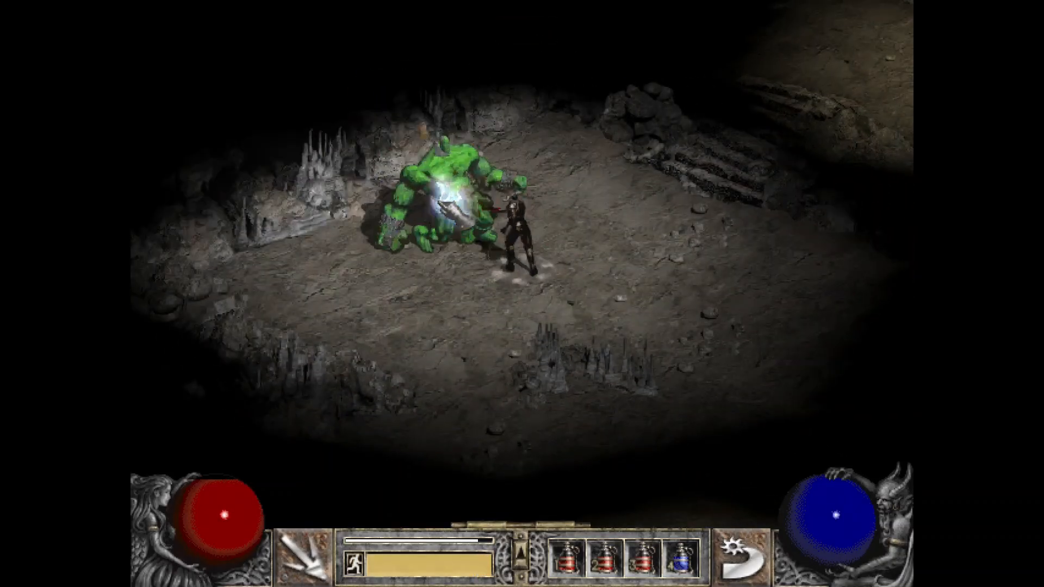
{"action": "mouse_move", "coordinate": [487, 266]}
{"action": "left_mouse_down"}
{"action": "mouse_move", "coordinate": [594, 326]}
{"action": "mouse_move", "coordinate": [612, 309]}
{"action": "mouse_move", "coordinate": [611, 247]}
{"action": "mouse_move", "coordinate": [624, 251]}
{"action": "mouse_move", "coordinate": [669, 361]}
{"action": "mouse_move", "coordinate": [600, 206]}
{"action": "mouse_move", "coordinate": [566, 243]}
{"action": "left_mouse_up"}
- Show the dropped item labels, move on through the cave and attack the next ogre
{"action": "key", "text": "alt"}
{"action": "left_click", "coordinate": [530, 293], "text": "alt"}
{"action": "left_click", "coordinate": [577, 224]}
{"action": "left_click", "coordinate": [585, 221]}
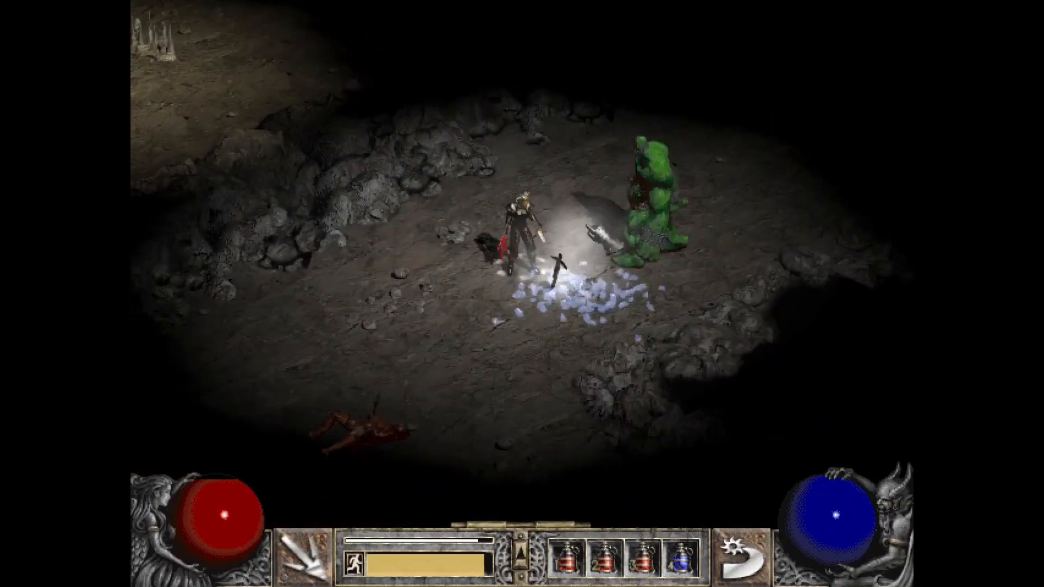
{"action": "left_click", "coordinate": [626, 210]}
- Advance along the stalagmite wall, placing a trap and attacking the pair of ogres and the red demons
{"action": "mouse_move", "coordinate": [467, 277]}
{"action": "left_mouse_down"}
{"action": "mouse_move", "coordinate": [462, 289]}
{"action": "mouse_move", "coordinate": [478, 182]}
{"action": "mouse_move", "coordinate": [601, 190]}
{"action": "mouse_move", "coordinate": [633, 216]}
{"action": "mouse_move", "coordinate": [642, 251]}
{"action": "mouse_move", "coordinate": [578, 400]}
{"action": "mouse_move", "coordinate": [435, 384]}
{"action": "mouse_move", "coordinate": [459, 389]}
{"action": "mouse_move", "coordinate": [425, 374]}
{"action": "mouse_move", "coordinate": [529, 424]}
{"action": "mouse_move", "coordinate": [304, 202]}
{"action": "left_mouse_up"}
{"action": "right_click", "coordinate": [306, 203]}
{"action": "mouse_move", "coordinate": [375, 247]}
{"action": "left_mouse_down"}
{"action": "mouse_move", "coordinate": [416, 269]}
{"action": "mouse_move", "coordinate": [533, 282]}
{"action": "left_mouse_up"}
{"action": "left_click", "coordinate": [536, 283]}
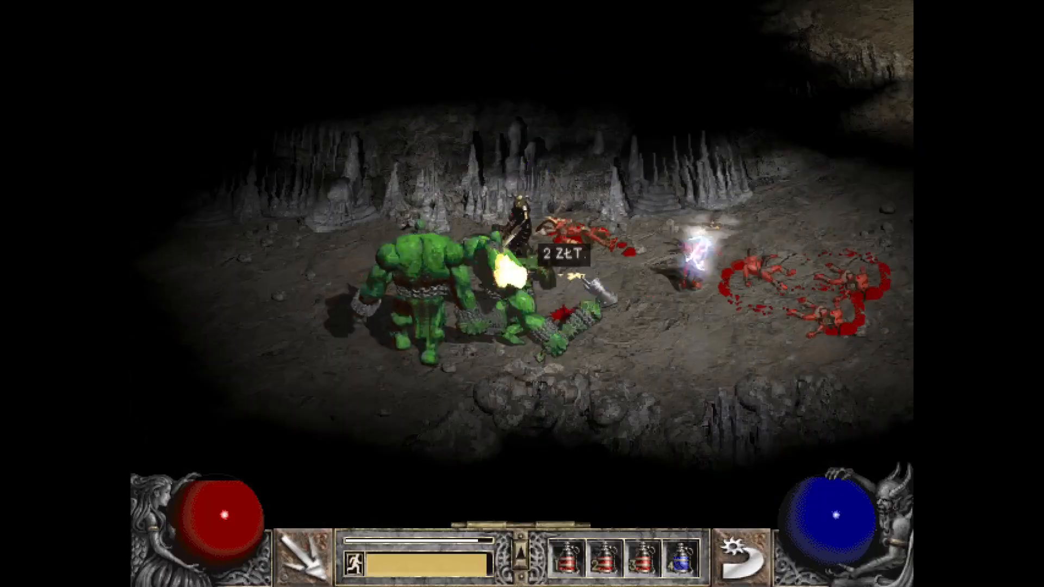
{"action": "left_click_drag", "start_coordinate": [607, 277], "coordinate": [610, 265]}
{"action": "left_click", "coordinate": [606, 266]}
- Move on through the cave and show the labels of items dropped on the ground
{"action": "mouse_move", "coordinate": [458, 282]}
{"action": "left_mouse_down"}
{"action": "mouse_move", "coordinate": [446, 284]}
{"action": "mouse_move", "coordinate": [441, 310]}
{"action": "mouse_move", "coordinate": [446, 223]}
{"action": "left_mouse_up"}
{"action": "key", "text": "alt"}
{"action": "key", "text": "alt"}
{"action": "left_click", "coordinate": [448, 221]}
{"action": "key", "text": "alt"}
- Attack the zombies in the open cave area, check for dropped items and head deeper into the cave
{"action": "mouse_move", "coordinate": [369, 239]}
{"action": "left_mouse_down"}
{"action": "mouse_move", "coordinate": [350, 232]}
{"action": "mouse_move", "coordinate": [376, 289]}
{"action": "mouse_move", "coordinate": [525, 219]}
{"action": "mouse_move", "coordinate": [640, 186]}
{"action": "mouse_move", "coordinate": [703, 191]}
{"action": "left_mouse_up"}
{"action": "left_click", "coordinate": [660, 218]}
{"action": "left_click", "coordinate": [482, 225]}
{"action": "left_click", "coordinate": [494, 261]}
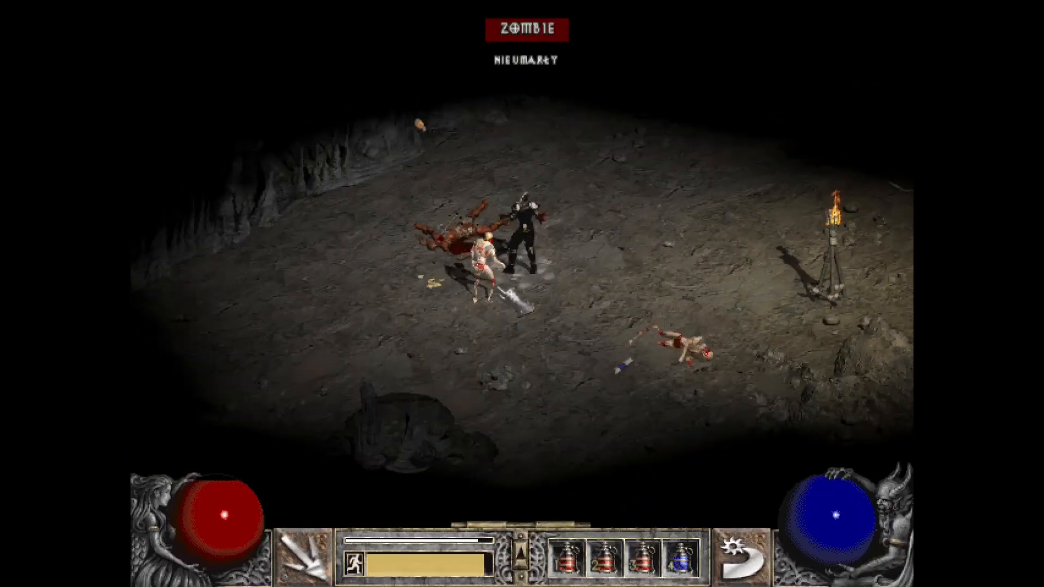
{"action": "key", "text": "alt"}
{"action": "mouse_move", "coordinate": [456, 247]}
{"action": "left_mouse_down"}
{"action": "mouse_move", "coordinate": [410, 309]}
{"action": "mouse_move", "coordinate": [417, 347]}
{"action": "mouse_move", "coordinate": [396, 289]}
{"action": "mouse_move", "coordinate": [409, 242]}
{"action": "mouse_move", "coordinate": [375, 324]}
{"action": "mouse_move", "coordinate": [396, 310]}
{"action": "mouse_move", "coordinate": [458, 200]}
{"action": "left_mouse_up"}
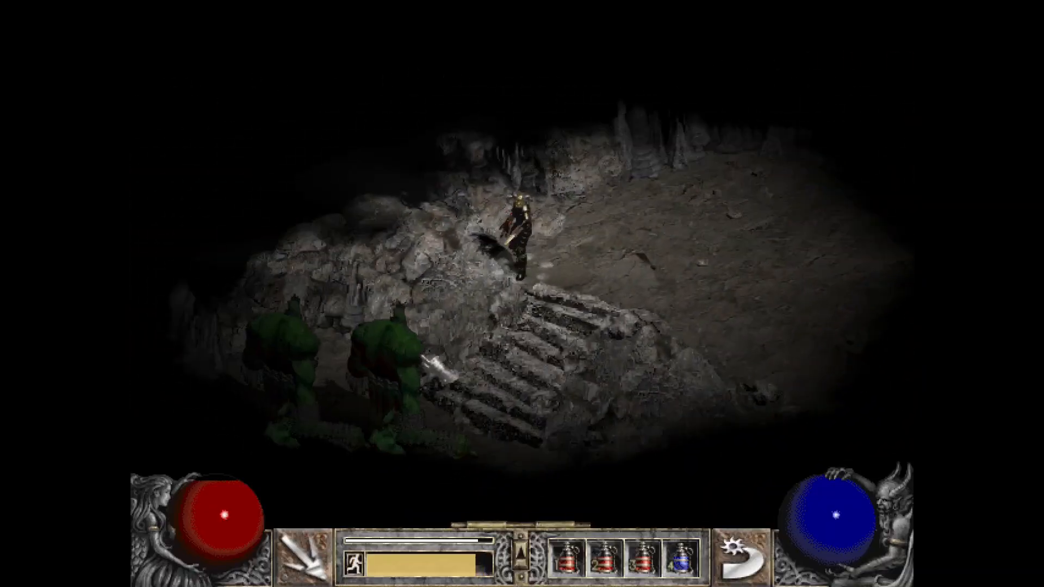
- Attack the two ogres with traps from the top of the cave stairs and get past them
{"action": "right_click", "coordinate": [427, 356]}
{"action": "right_click", "coordinate": [454, 28]}
{"action": "right_click", "coordinate": [505, 296]}
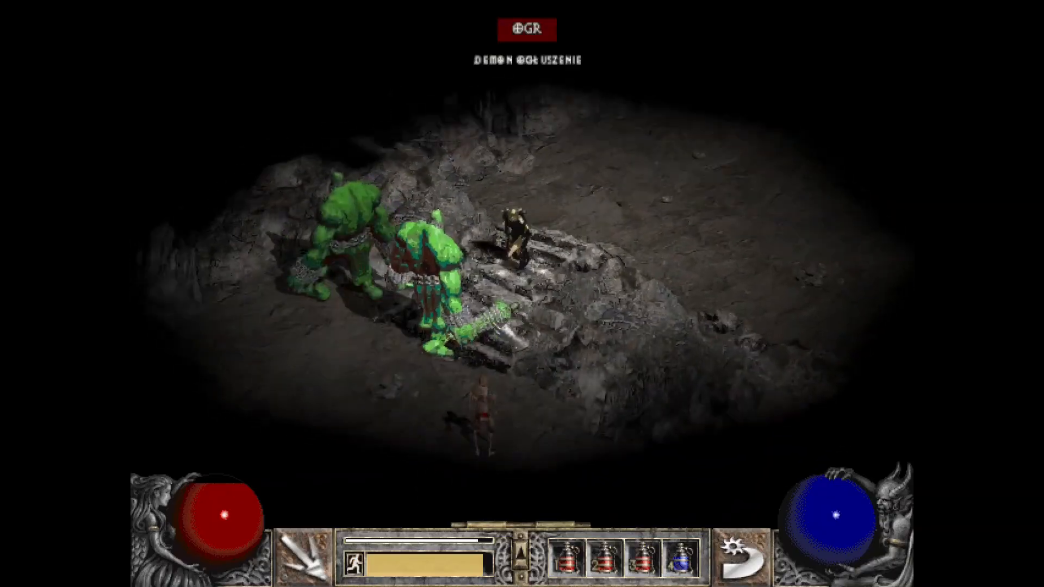
{"action": "right_click", "coordinate": [451, 349]}
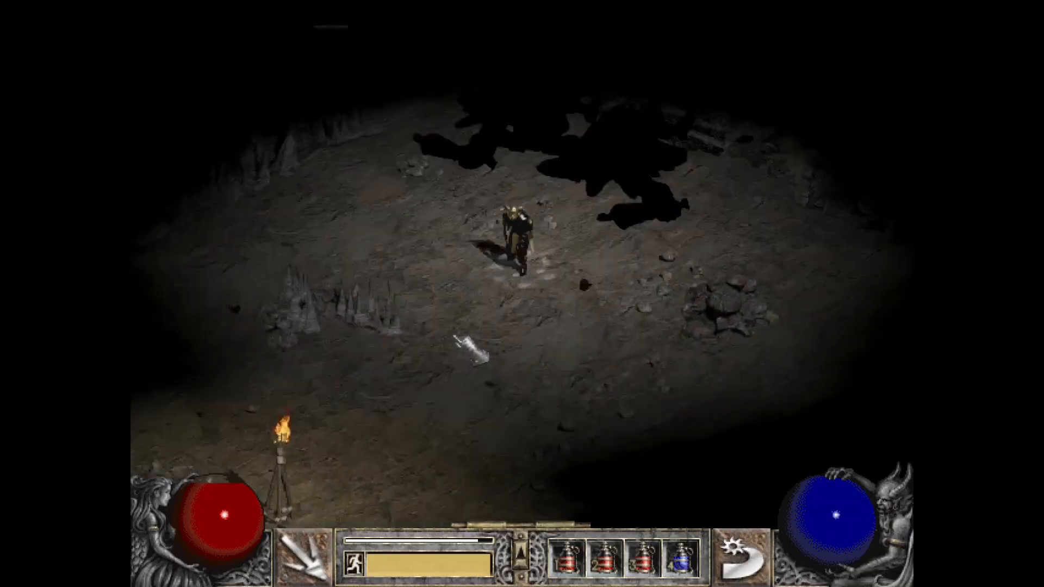
- Run on through the cave past the torch, attack the zombies and approach the group of Fallen
{"action": "left_click", "coordinate": [466, 350]}
{"action": "mouse_move", "coordinate": [501, 356]}
{"action": "left_mouse_down"}
{"action": "mouse_move", "coordinate": [625, 315]}
{"action": "mouse_move", "coordinate": [631, 264]}
{"action": "left_mouse_up"}
{"action": "left_click", "coordinate": [632, 268]}
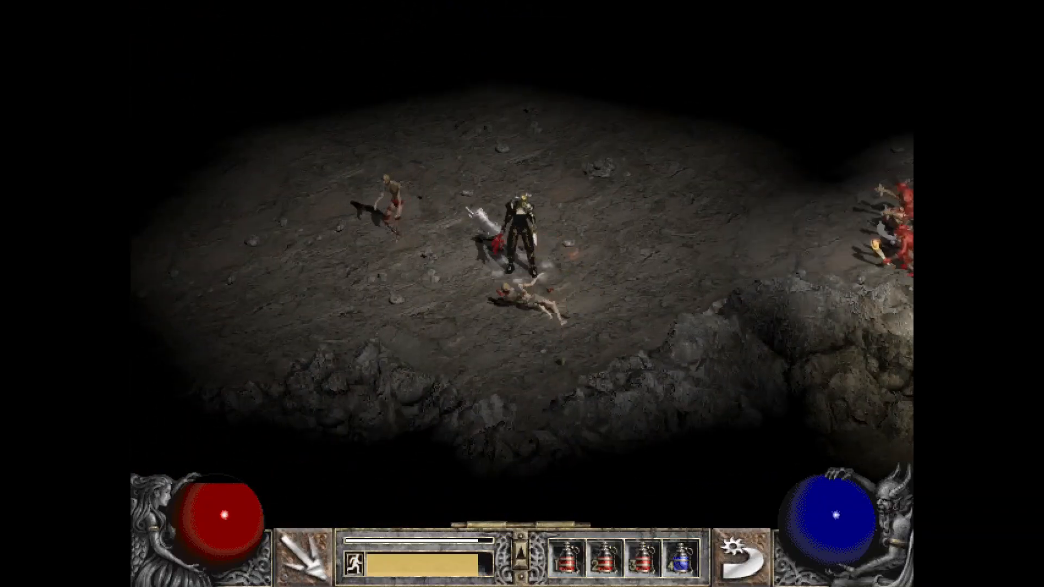
{"action": "left_click", "coordinate": [426, 212]}
{"action": "left_click", "coordinate": [656, 271]}
{"action": "left_click", "coordinate": [701, 282]}
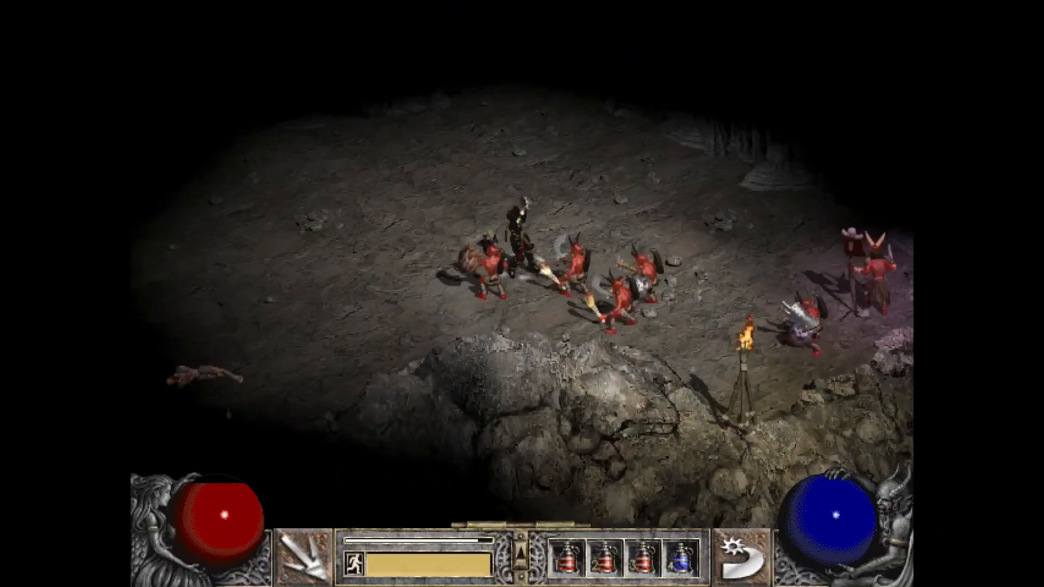
- Kill the Fallen and their shaman beside the torch and continue down the stone stairs
{"action": "right_click", "coordinate": [783, 302]}
{"action": "left_click", "coordinate": [864, 239]}
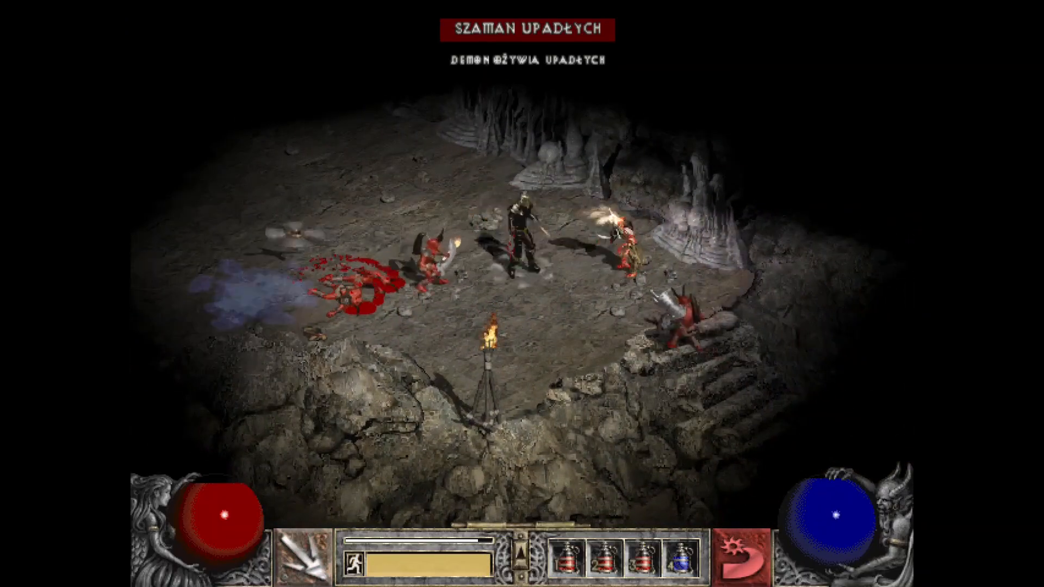
{"action": "left_click", "coordinate": [652, 292]}
{"action": "left_click", "coordinate": [655, 326]}
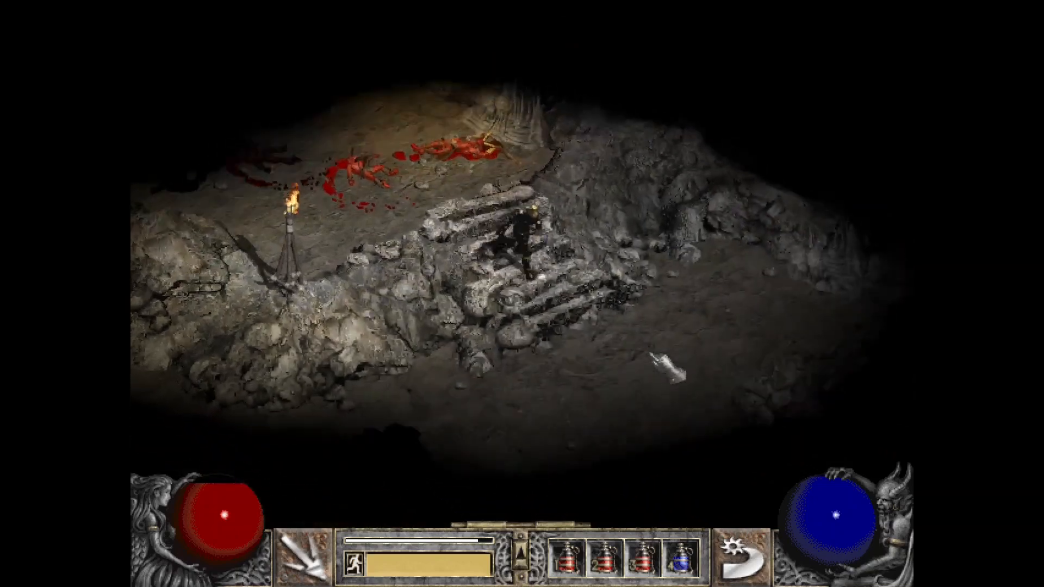
{"action": "left_click", "coordinate": [552, 366]}
{"action": "left_click", "coordinate": [692, 296]}
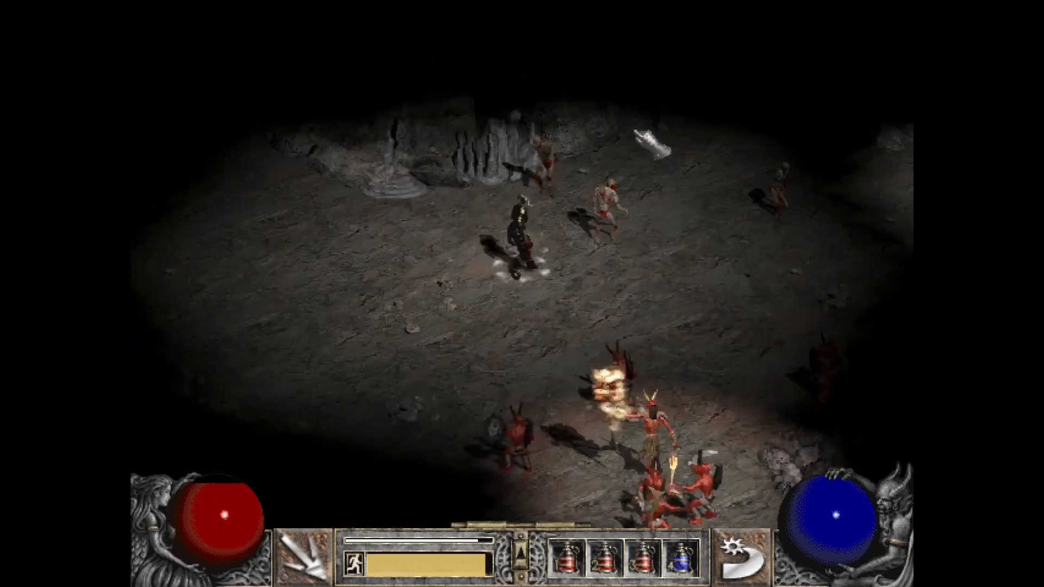
- Engage the next Fallen group and its shaman, placing traps while moving around them
{"action": "right_click", "coordinate": [584, 333]}
{"action": "left_click", "coordinate": [711, 342]}
{"action": "left_click", "coordinate": [493, 423]}
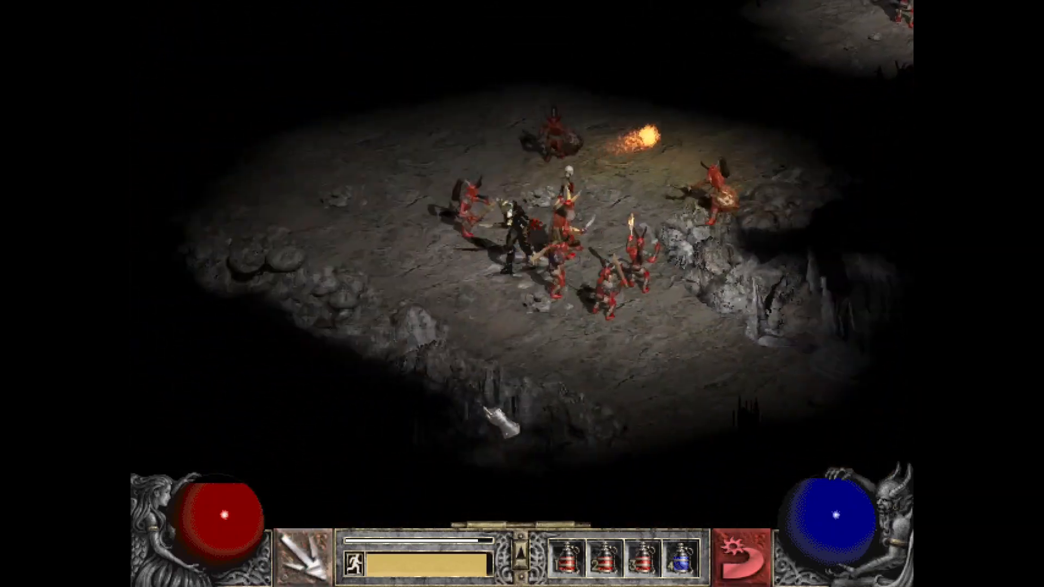
{"action": "right_click", "coordinate": [525, 109]}
{"action": "left_click", "coordinate": [464, 129]}
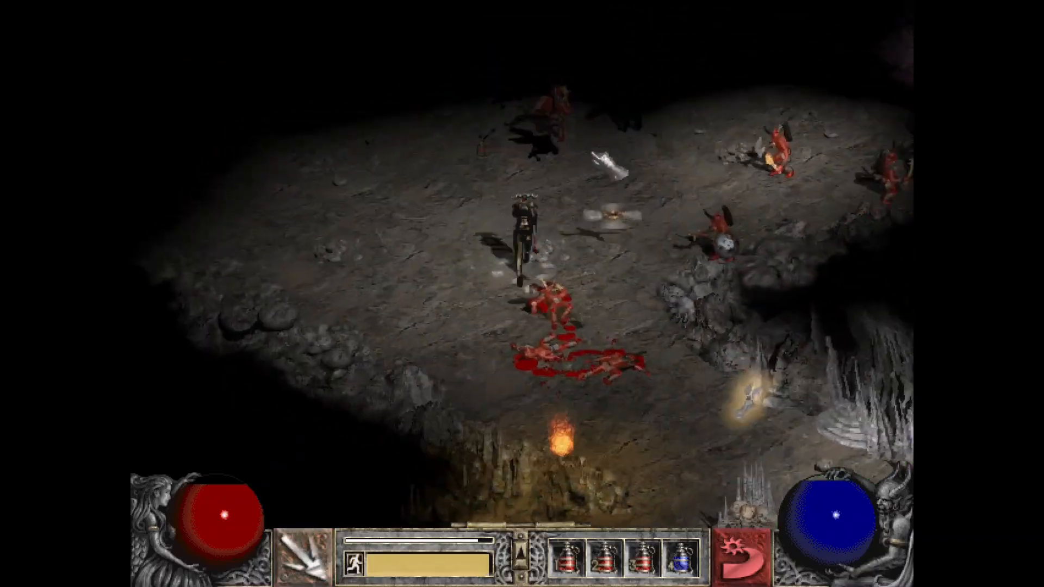
- Lure the remaining Fallen and zombies along the stalagmite wall and back, attacking them with traps
{"action": "left_click", "coordinate": [594, 154]}
{"action": "left_click", "coordinate": [637, 160]}
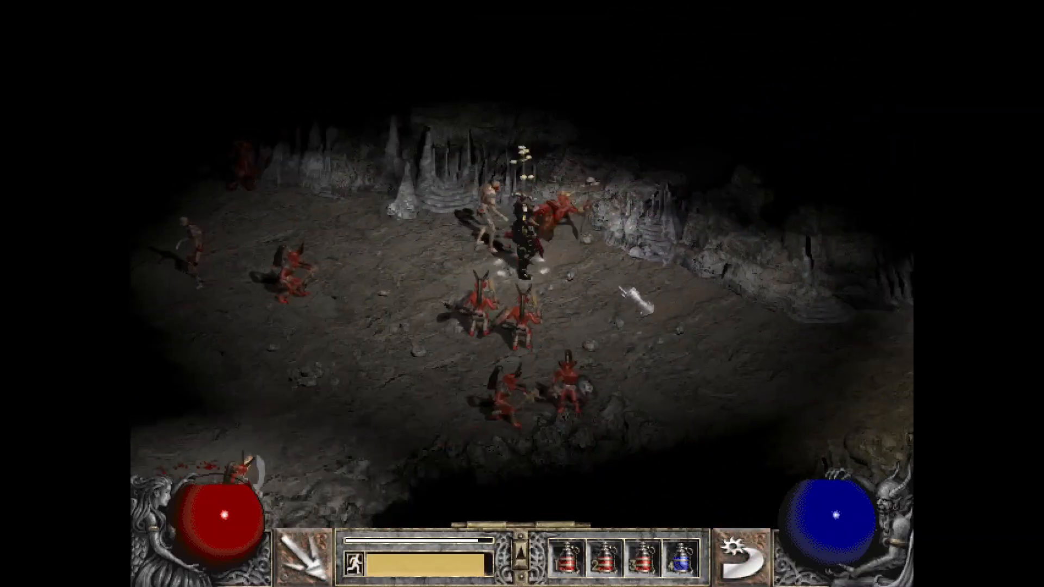
{"action": "left_click", "coordinate": [620, 288]}
{"action": "left_click", "coordinate": [352, 320]}
{"action": "right_click", "coordinate": [347, 310]}
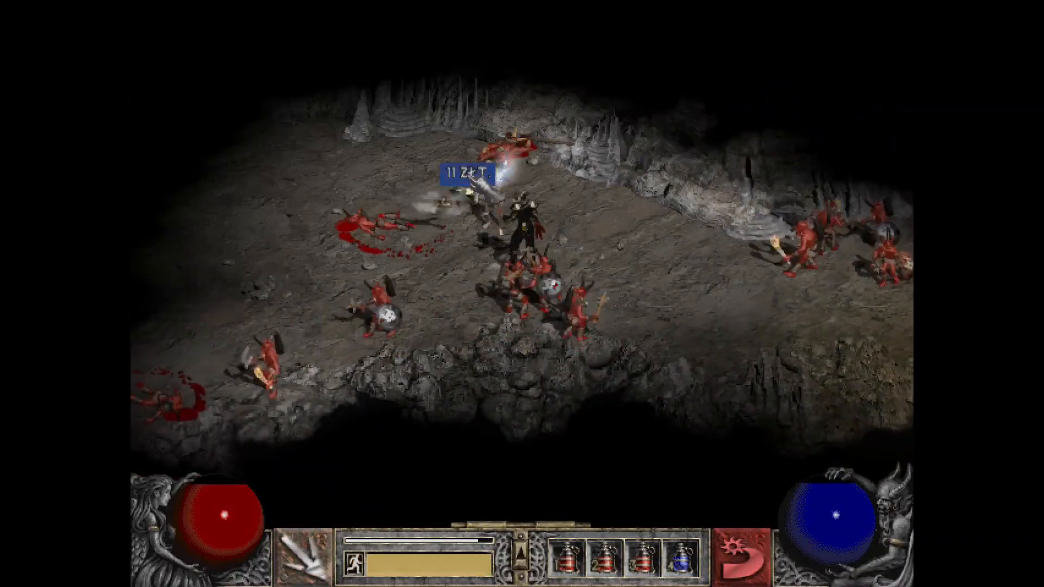
{"action": "left_click", "coordinate": [402, 250]}
{"action": "left_click", "coordinate": [370, 335]}
{"action": "left_click", "coordinate": [457, 389]}
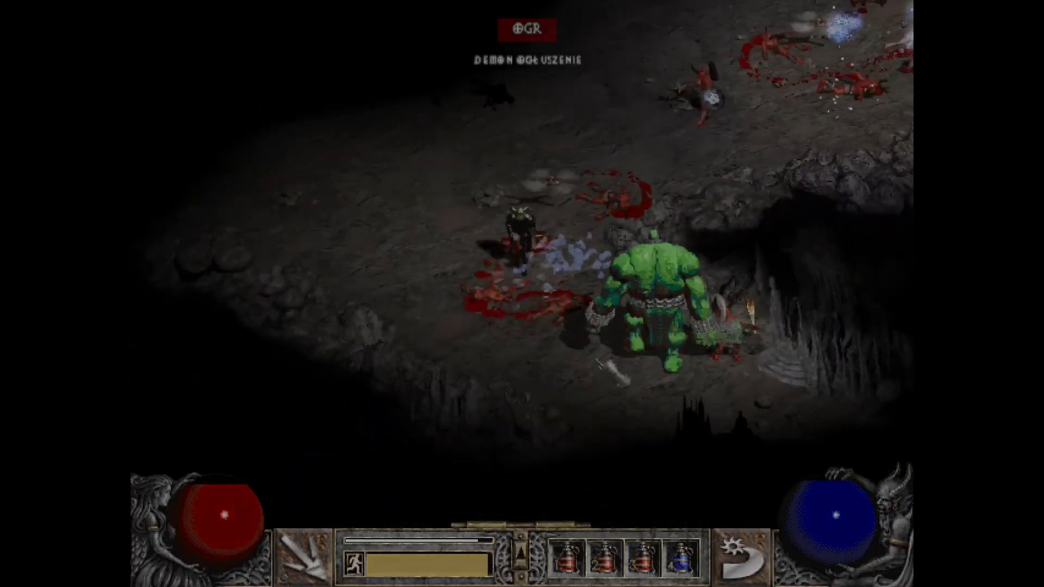
- Fight the ogres in the narrow cave passage and activate the shrine beside them
{"action": "left_click", "coordinate": [597, 360]}
{"action": "left_click", "coordinate": [579, 280]}
{"action": "left_click", "coordinate": [591, 308]}
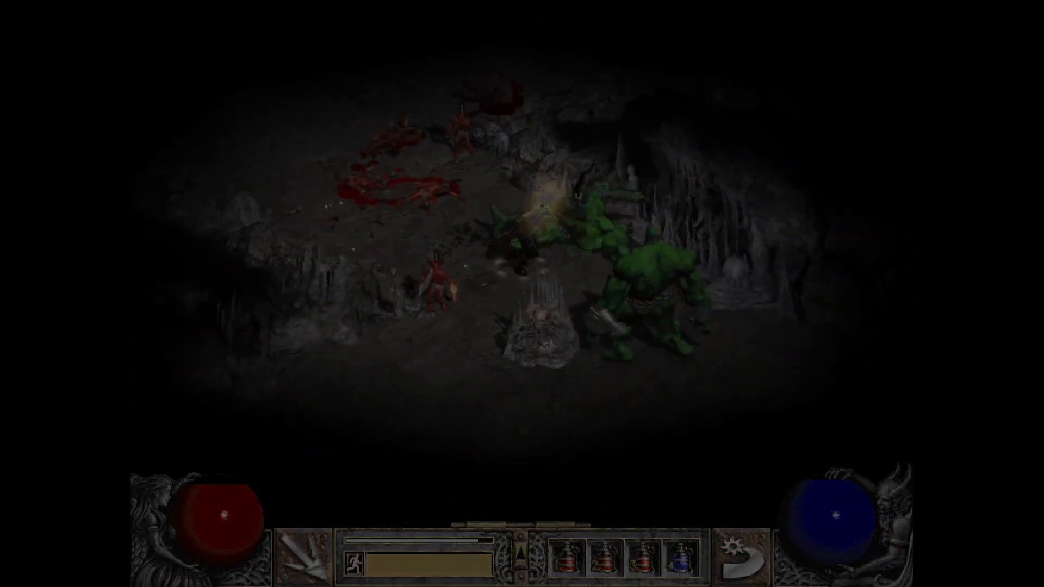
{"action": "left_click", "coordinate": [565, 261]}
{"action": "left_click", "coordinate": [458, 283]}
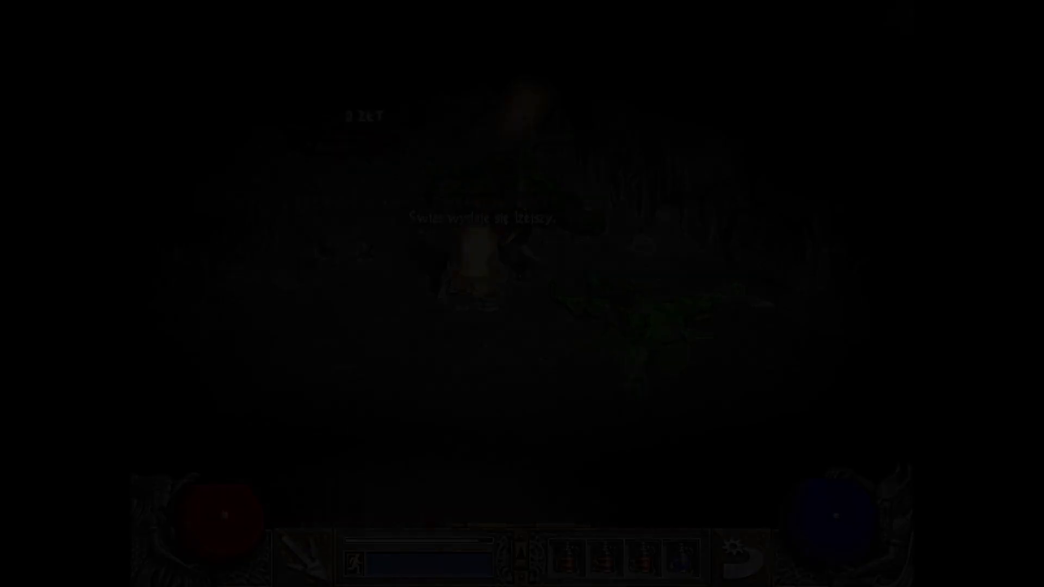